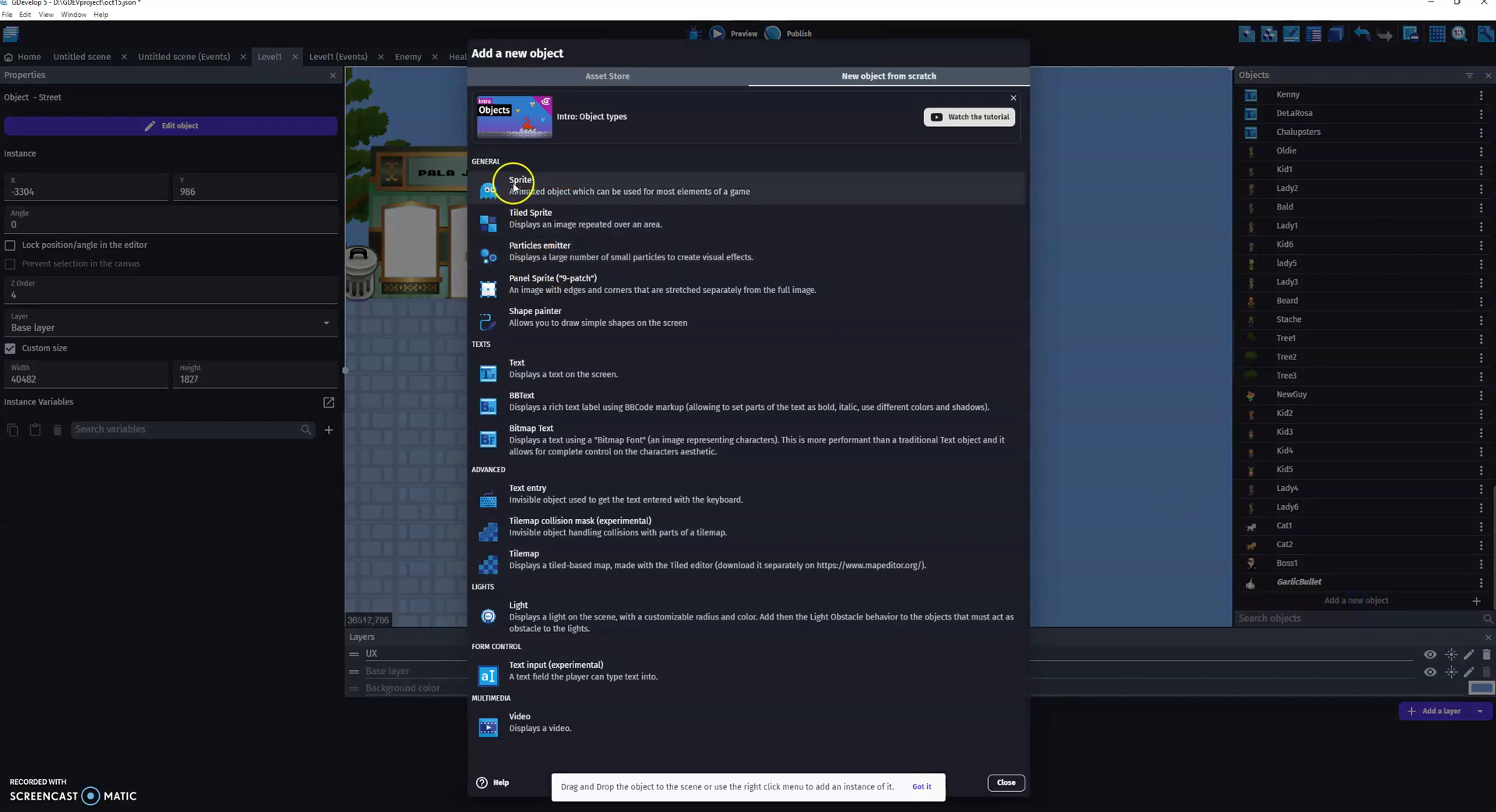
Create a new sprite object from scratch and name it Squareboss.
left_click(516, 185)
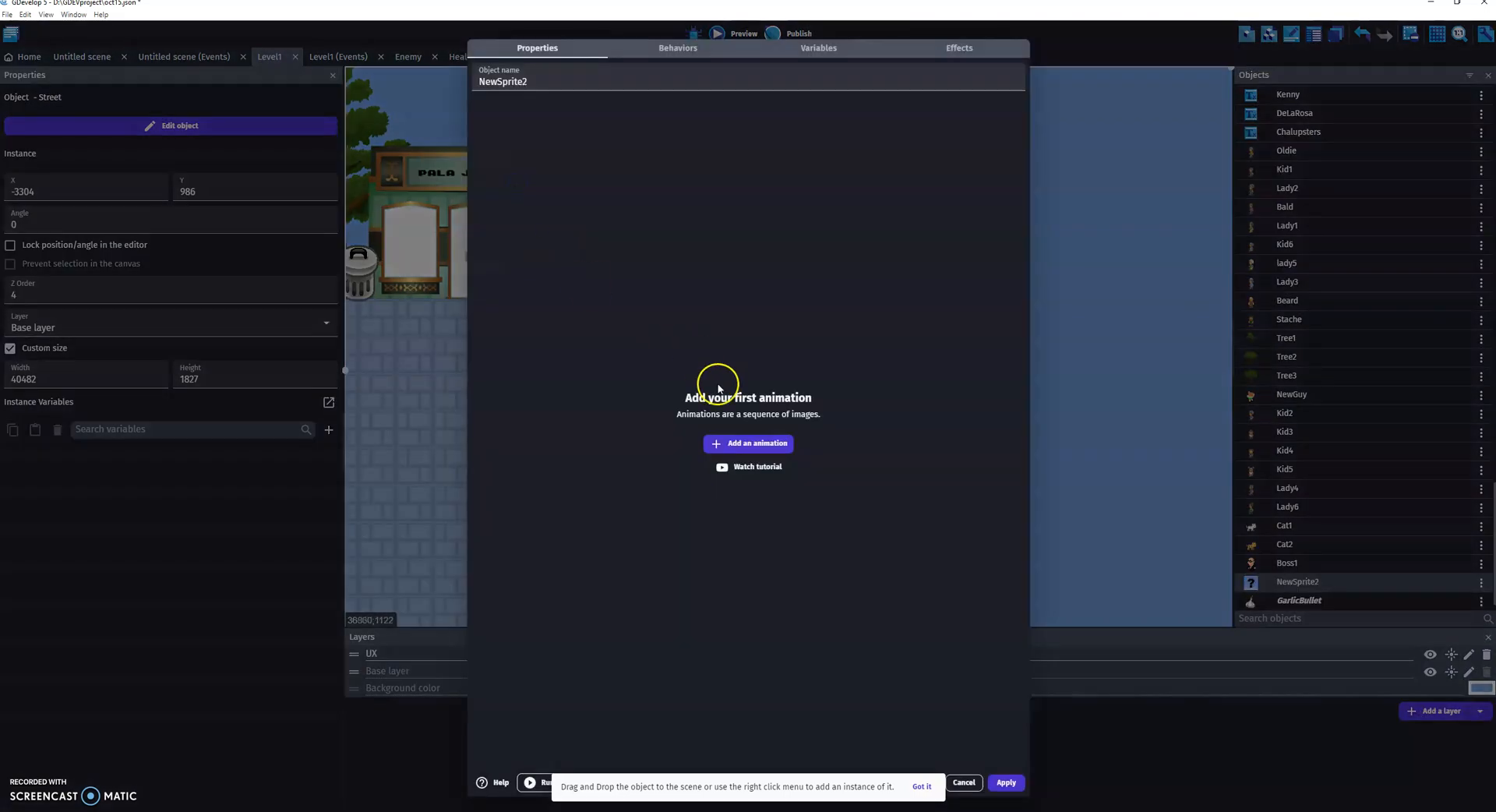
left_click_drag(534, 80, 452, 81)
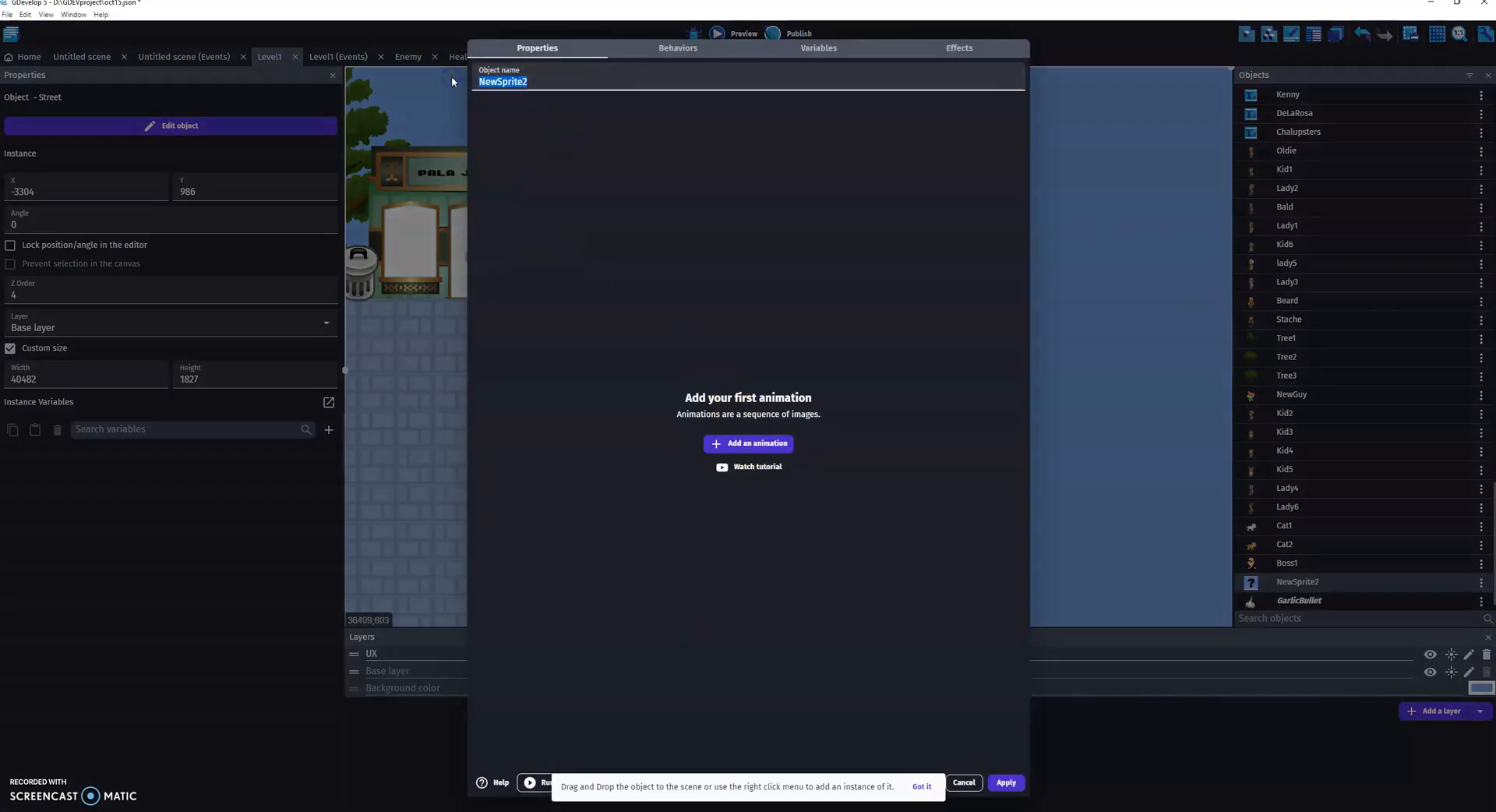
type("Squareboss")
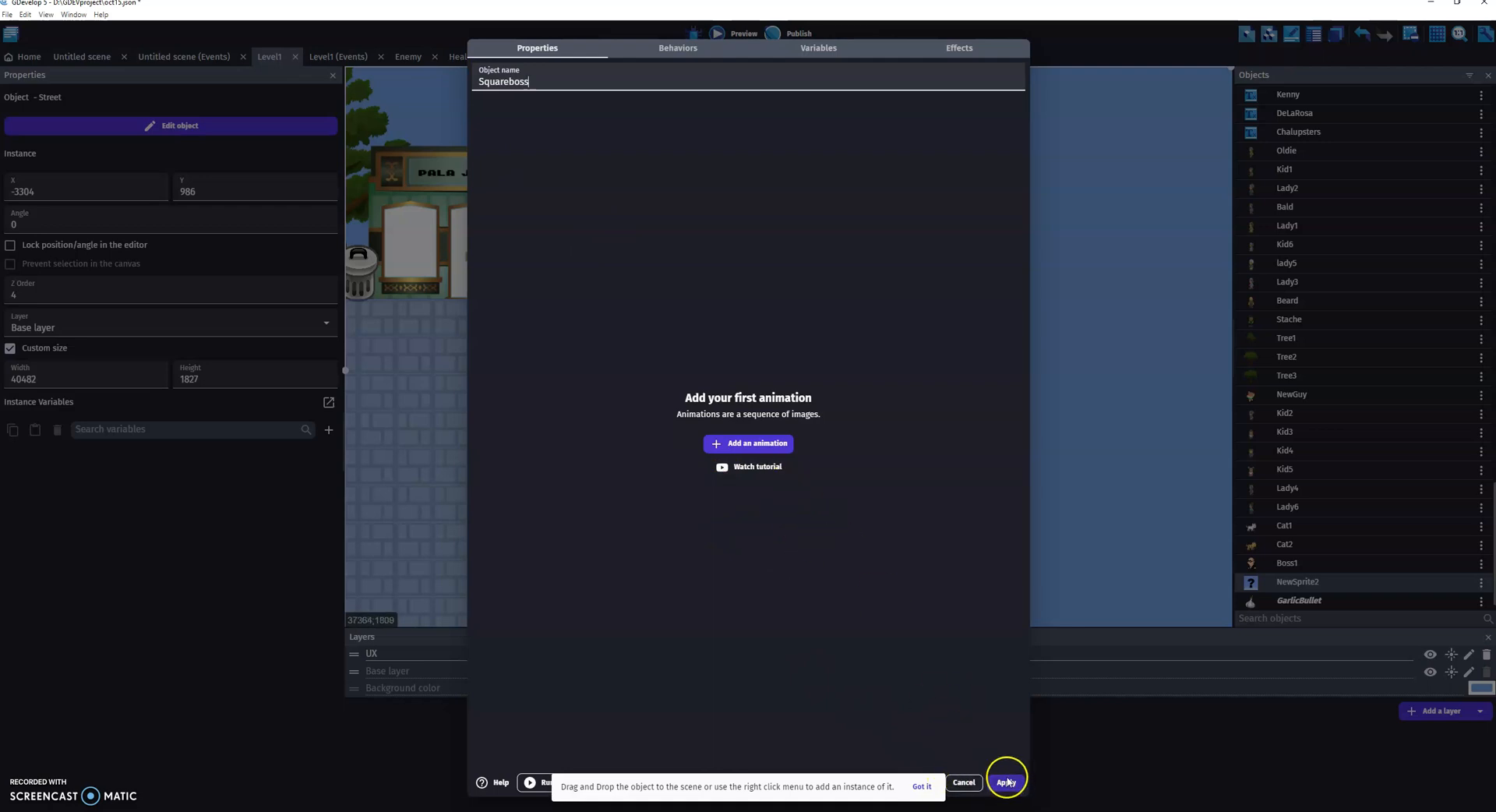
Create the sprite's first animation in Piskel by drawing a large square and filling it with black.
left_click(753, 449)
left_click(798, 177)
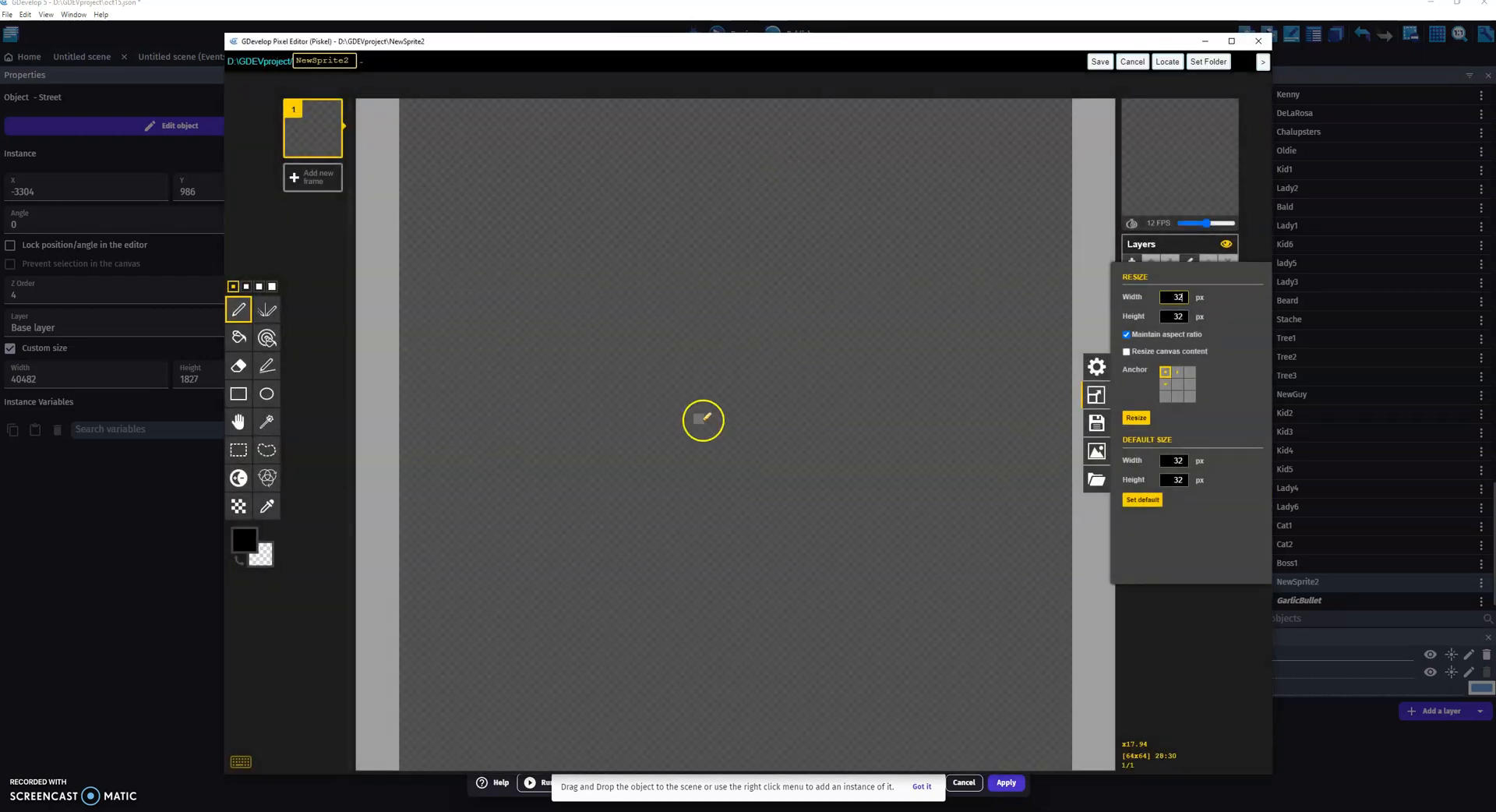
left_click(240, 395)
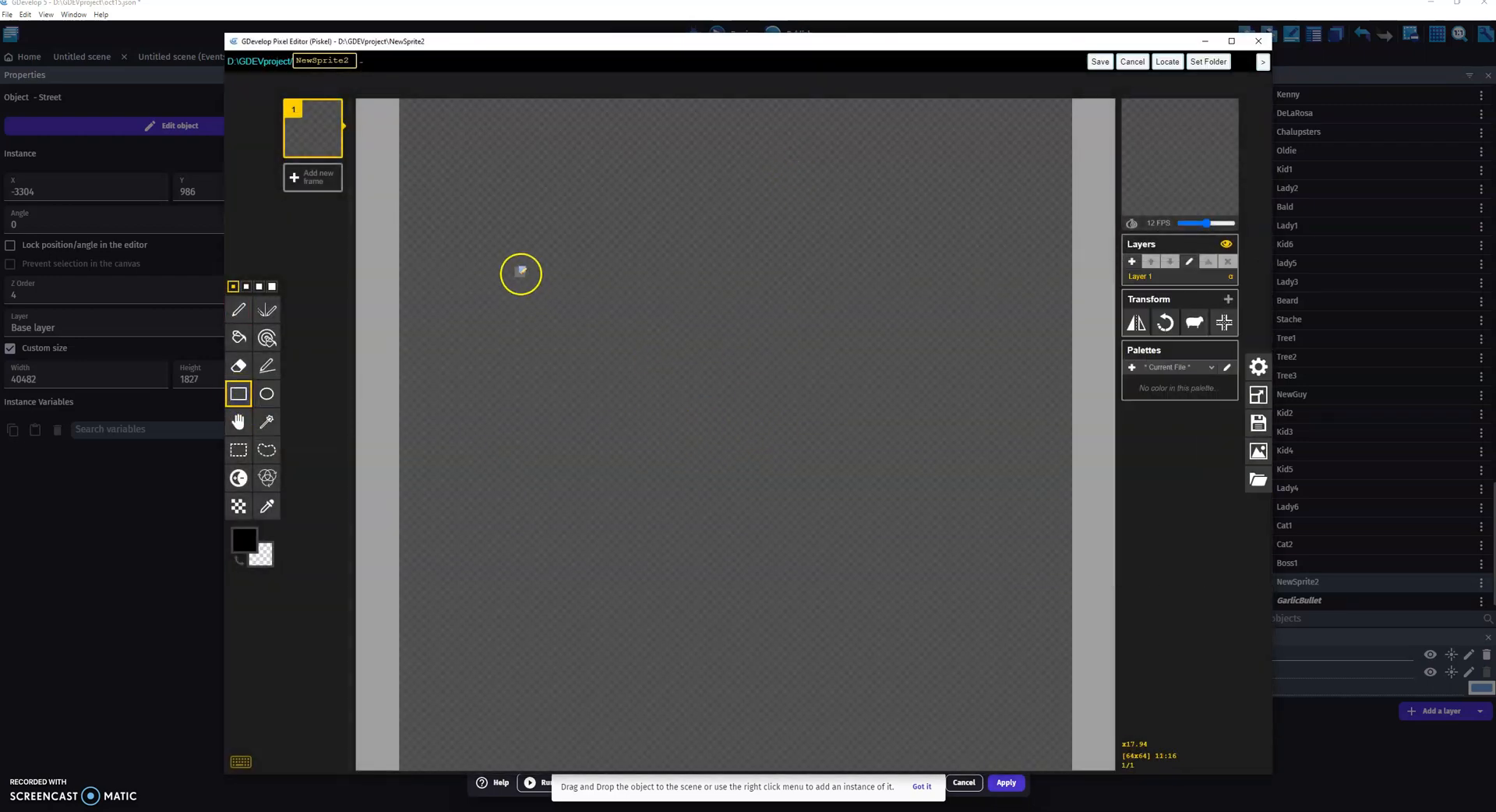
left_click_drag(491, 201, 686, 635)
left_click_drag(637, 586, 1053, 760)
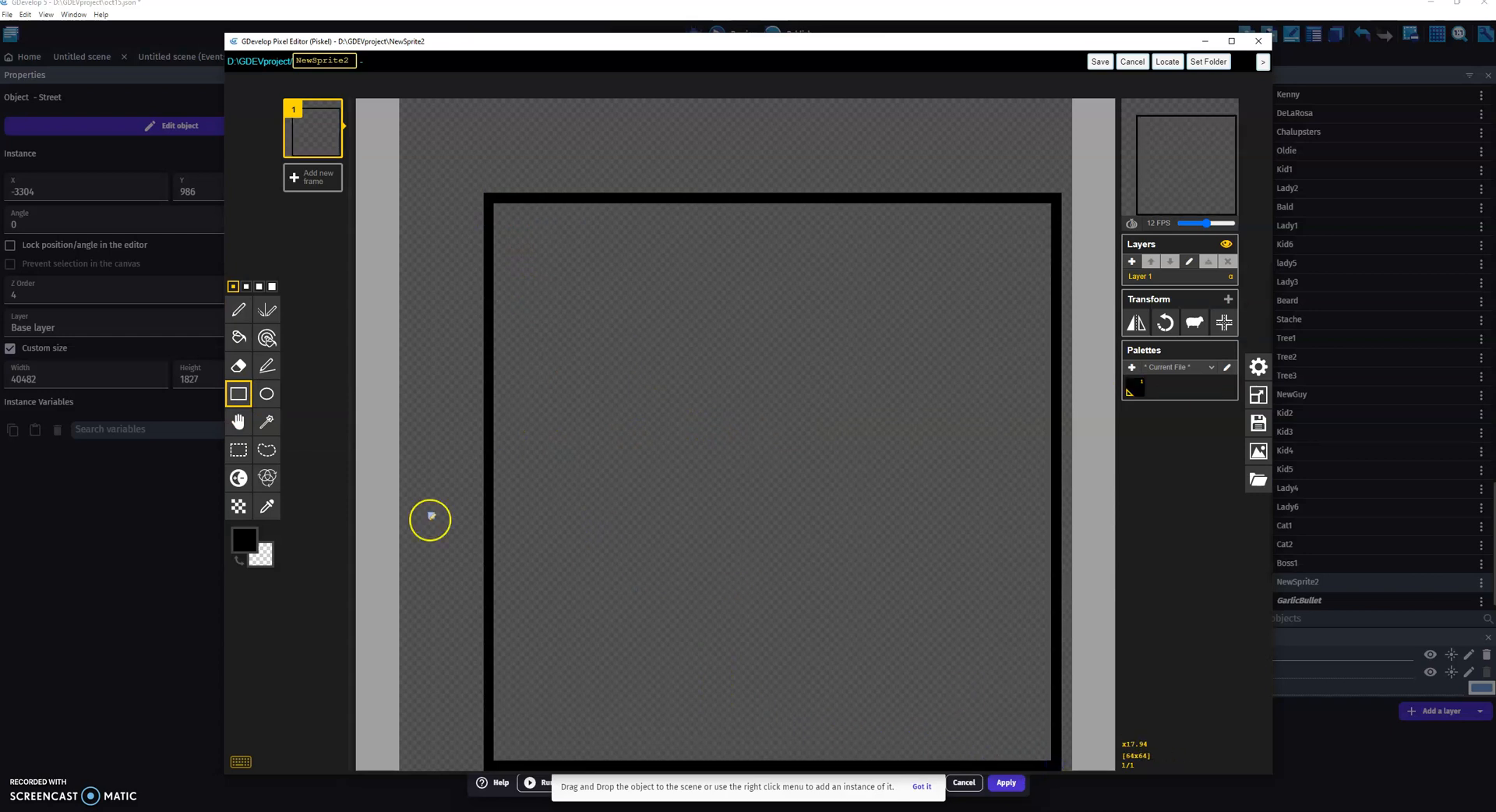
left_click(238, 347)
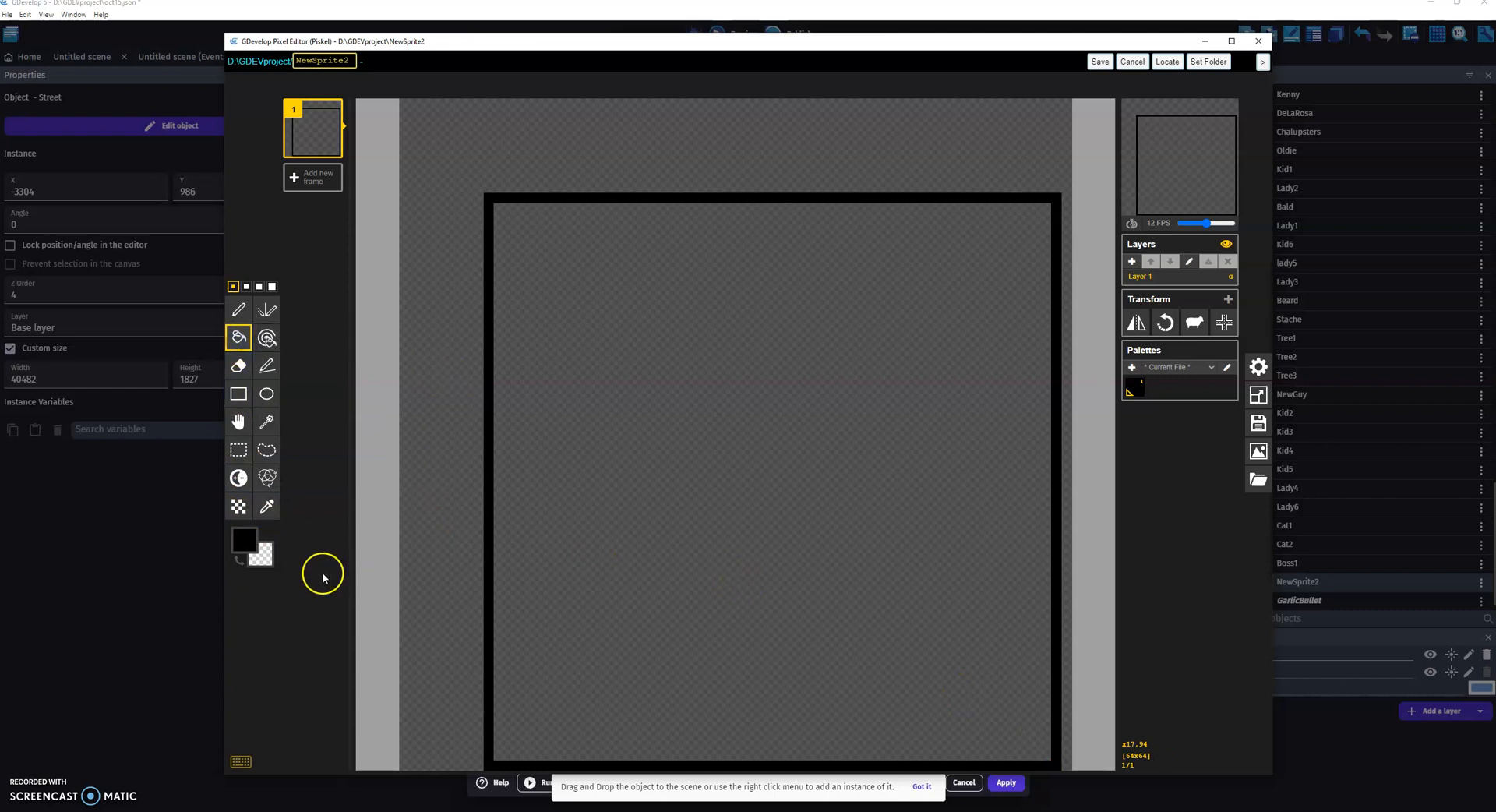
left_click(565, 478)
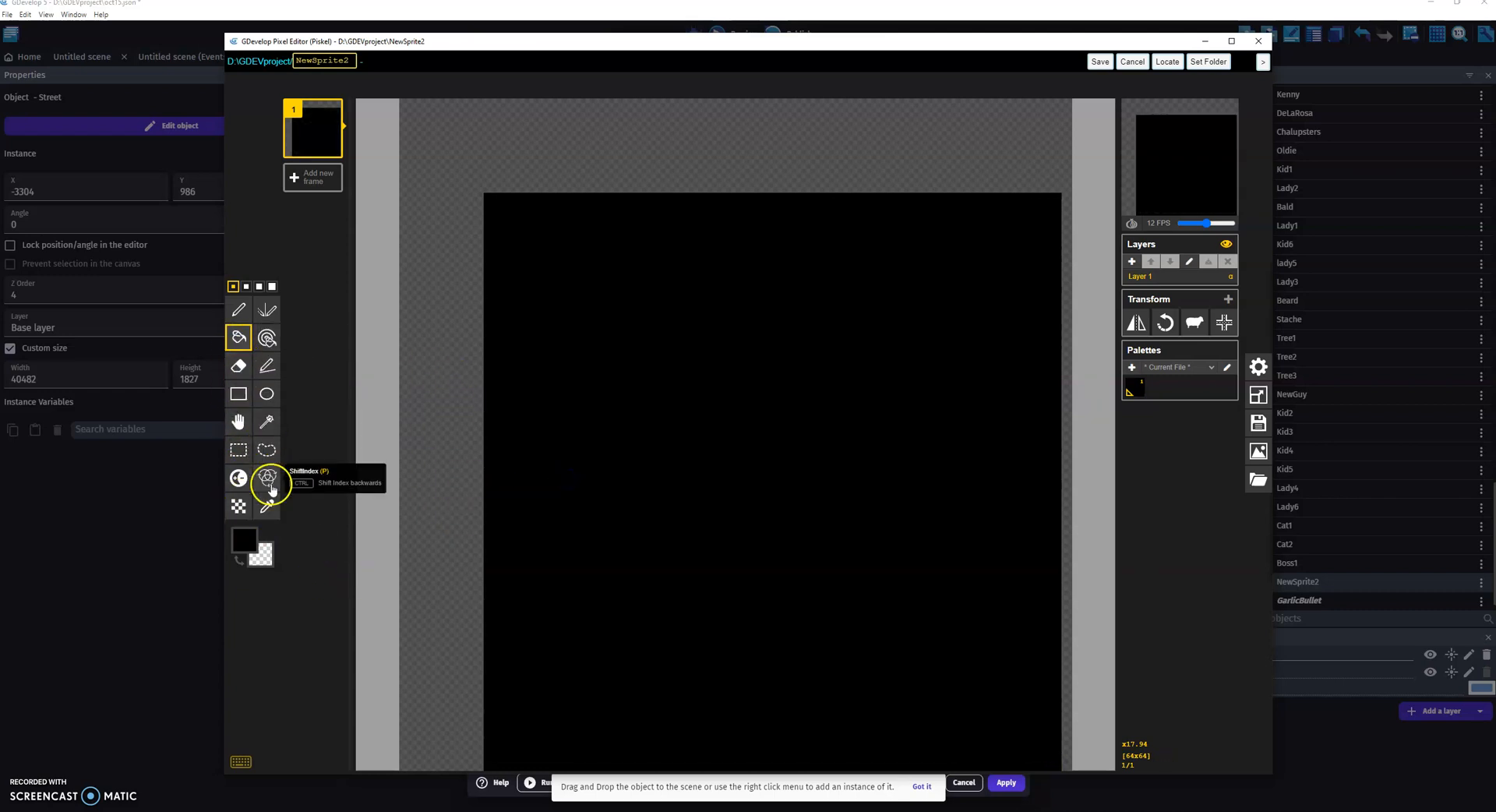
Draw a red symmetrical face with eyes, a nose and a toothed mouth on the black square using the mirror pen.
left_click(267, 555)
left_click_drag(273, 566, 343, 569)
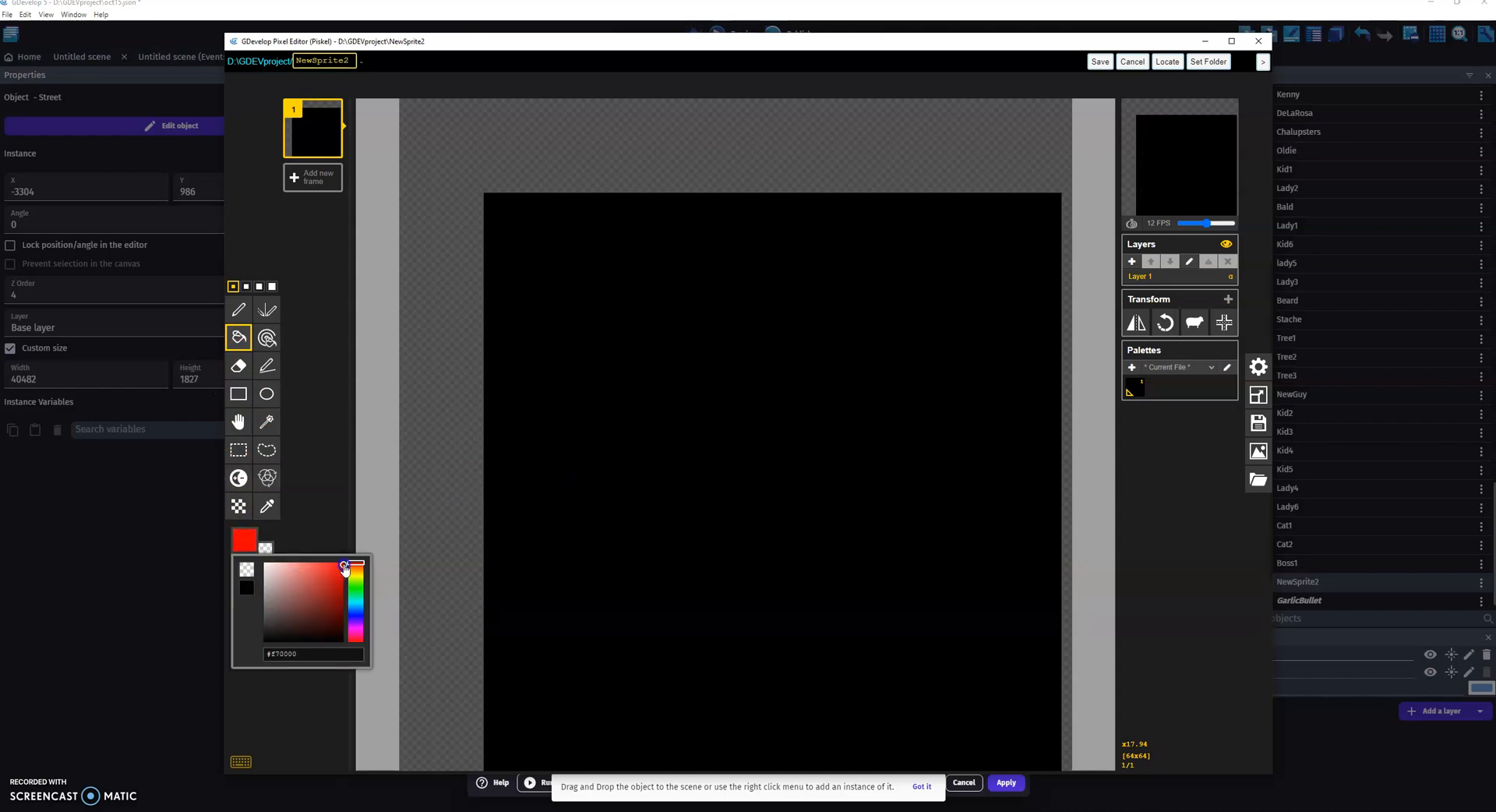
left_click(266, 310)
mouse_move(686, 355)
left_mouse_down()
mouse_move(685, 437)
mouse_move(596, 342)
mouse_move(686, 352)
left_mouse_up()
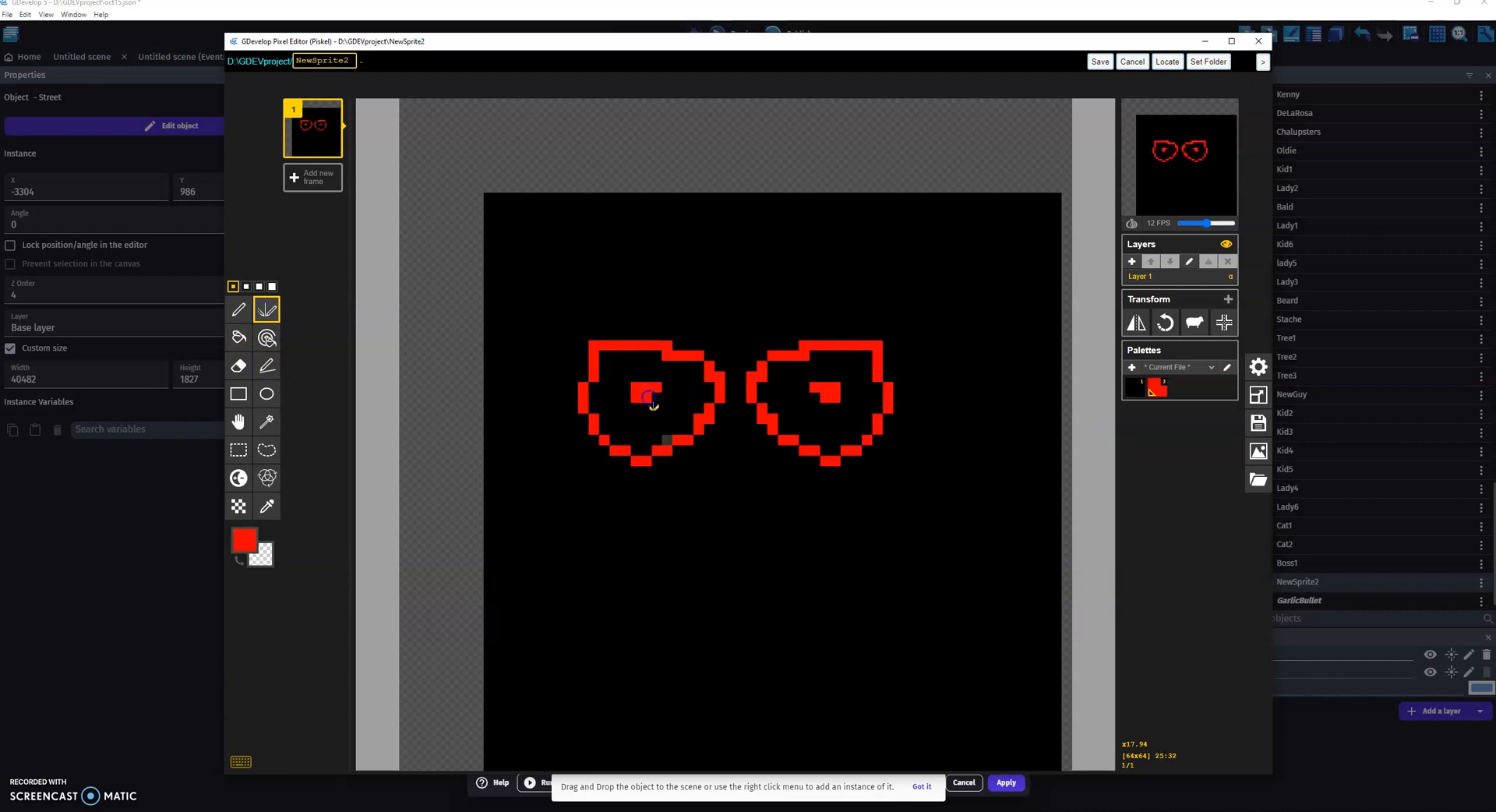
mouse_move(707, 470)
left_mouse_down()
mouse_move(656, 546)
mouse_move(694, 604)
mouse_move(741, 604)
left_mouse_up()
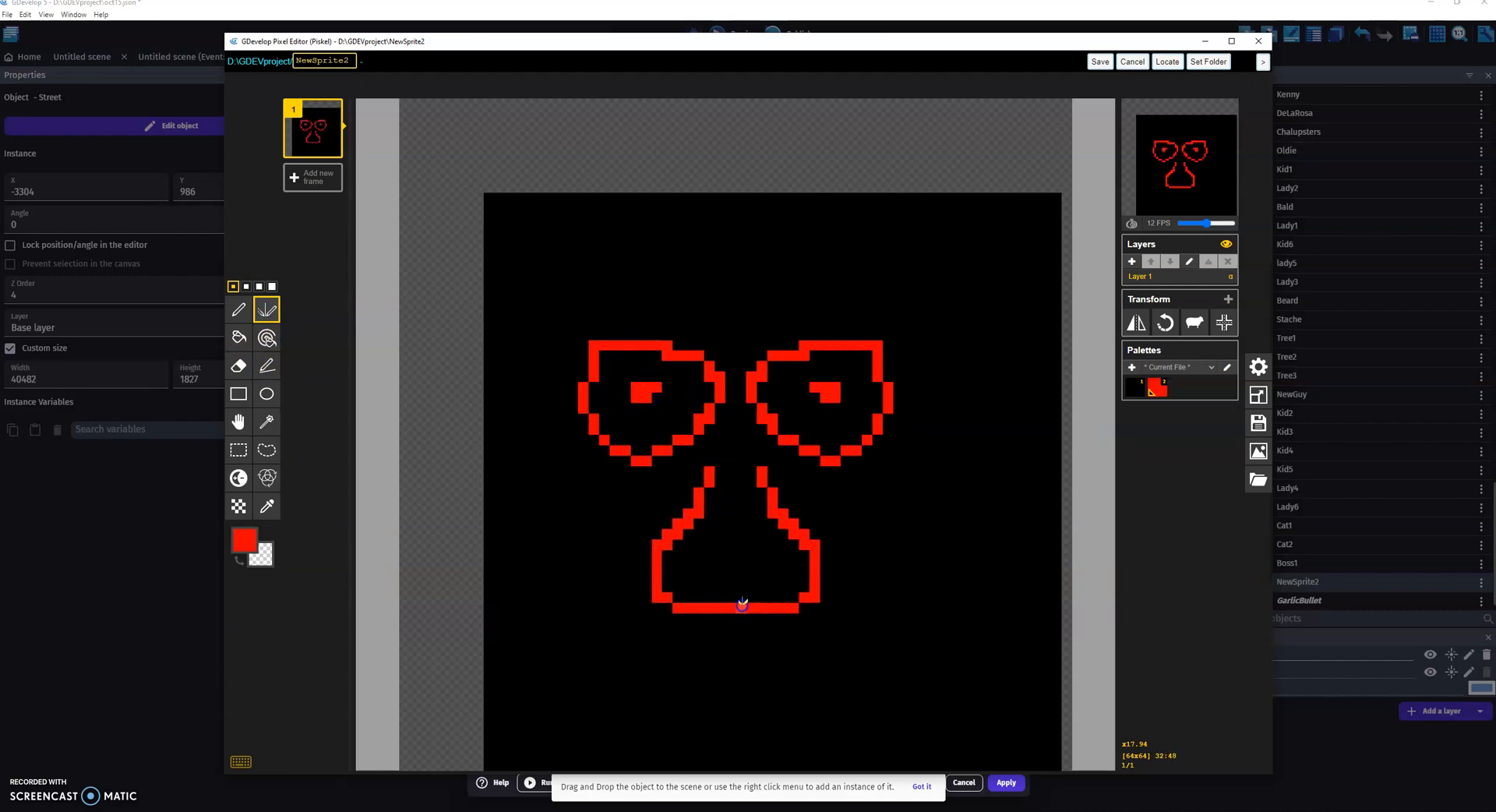
mouse_move(646, 752)
left_mouse_down()
mouse_move(657, 677)
mouse_move(755, 680)
left_mouse_up()
left_click_drag(654, 749, 760, 732)
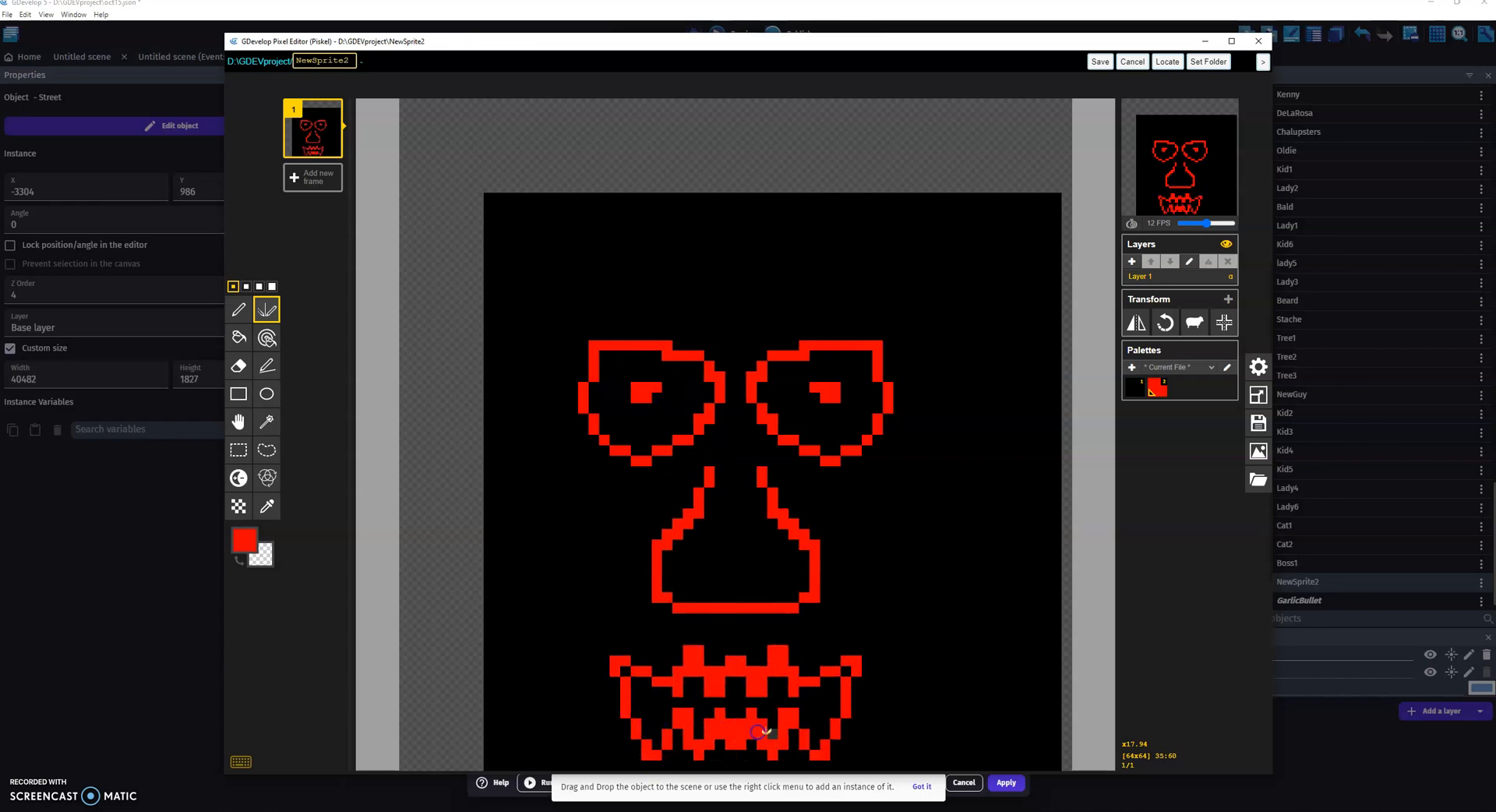
scroll(467, 368, "down", 2)
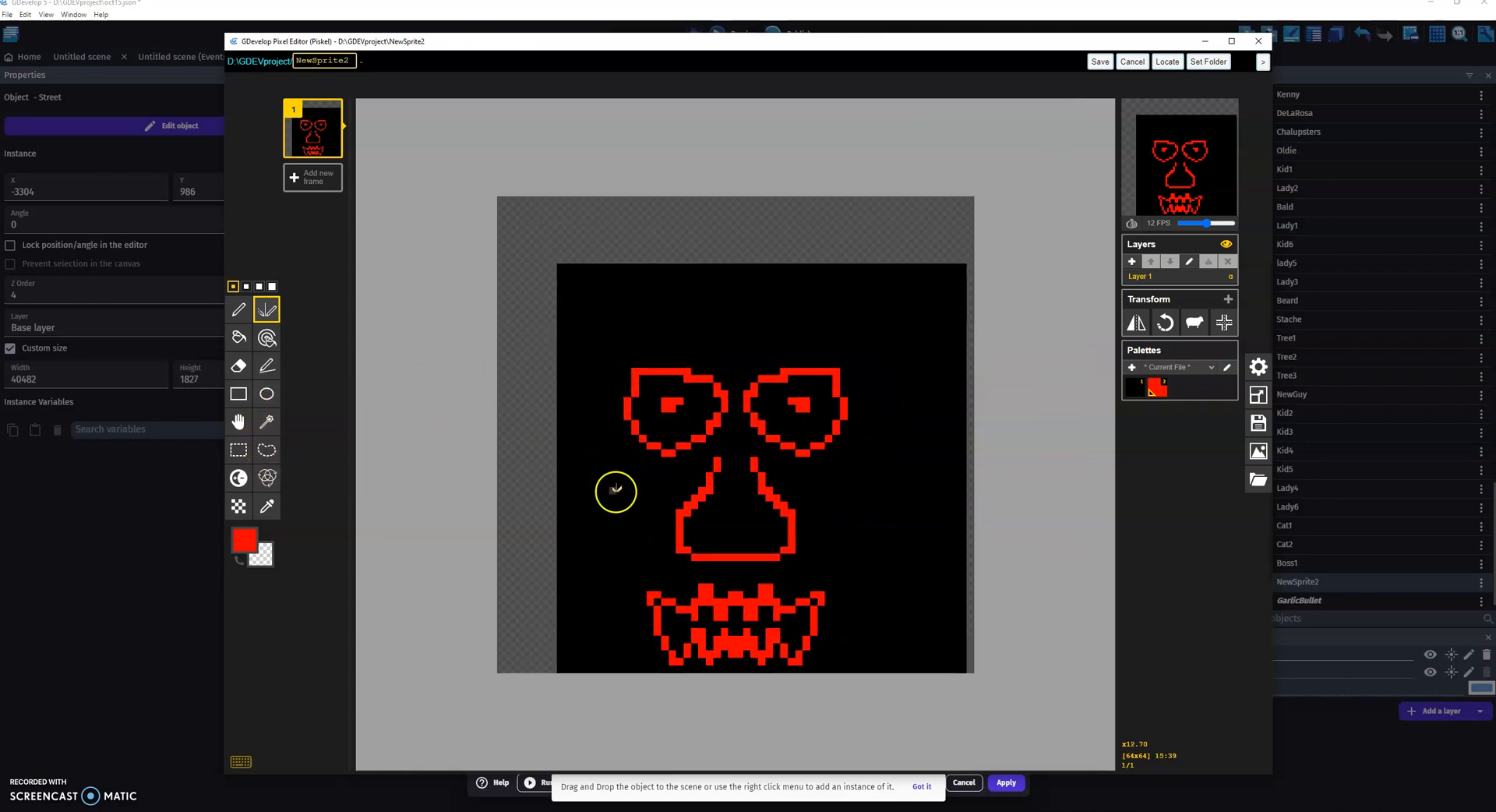
Save the drawing, apply the object and place a Squareboss instance on the street beside the Pala Jeans store, at about X 36934, Y 767.
left_click(1099, 62)
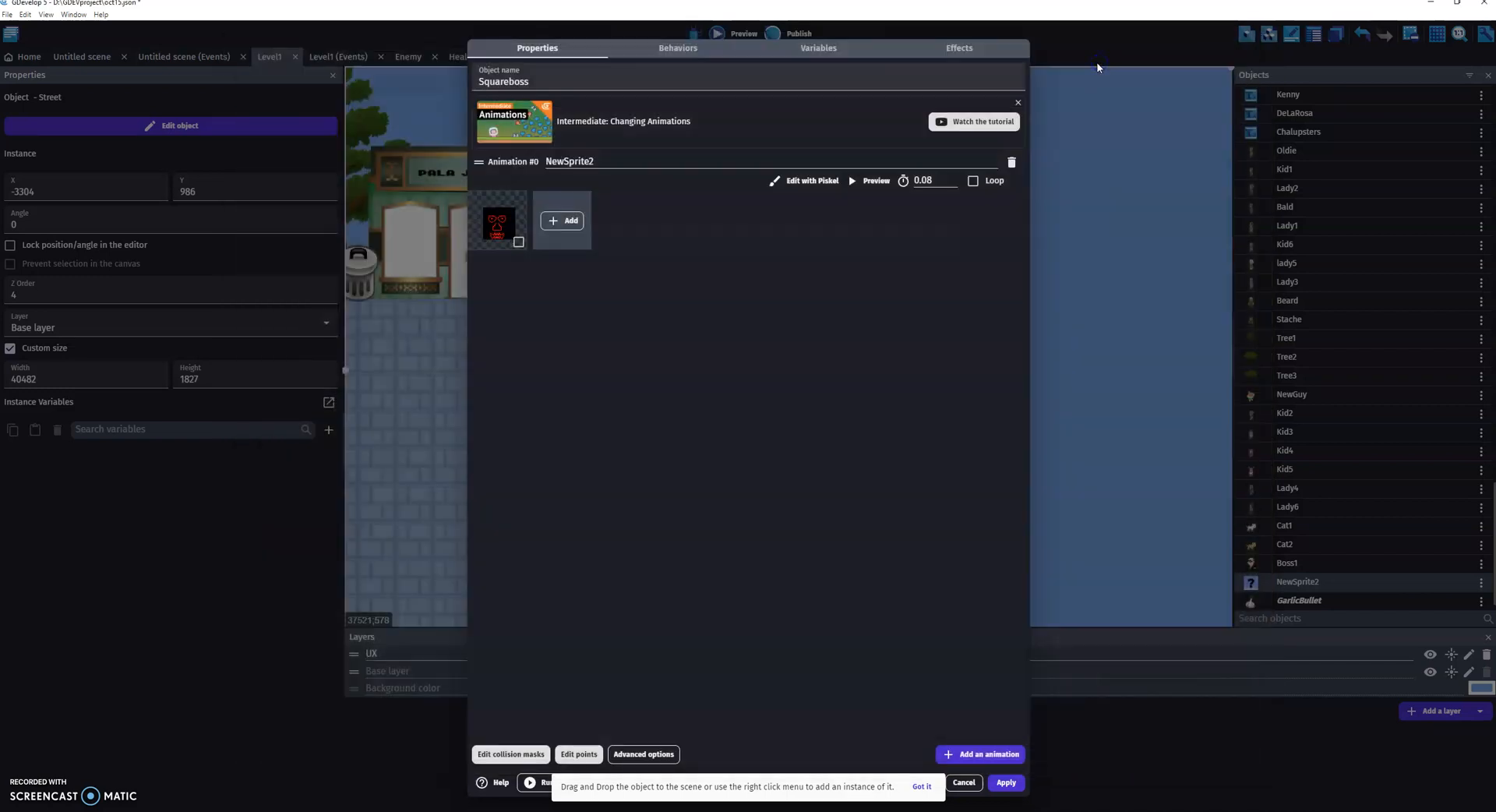
left_click(1005, 793)
left_click(1284, 590)
left_click_drag(1284, 594, 906, 169)
left_click(827, 289)
mouse_move(859, 245)
left_mouse_down()
mouse_move(820, 237)
mouse_move(895, 231)
mouse_move(836, 242)
left_mouse_up()
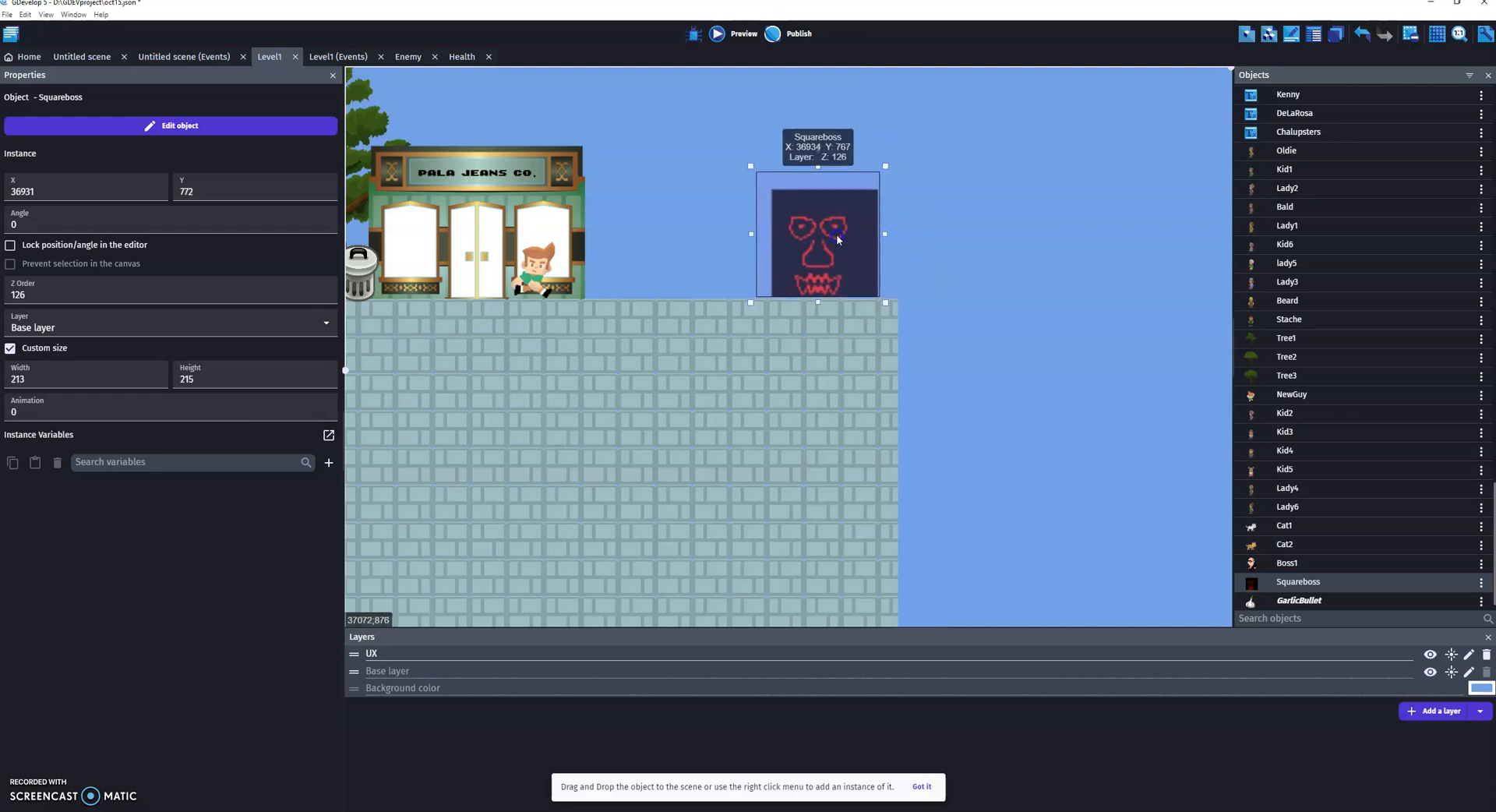
left_click(952, 257)
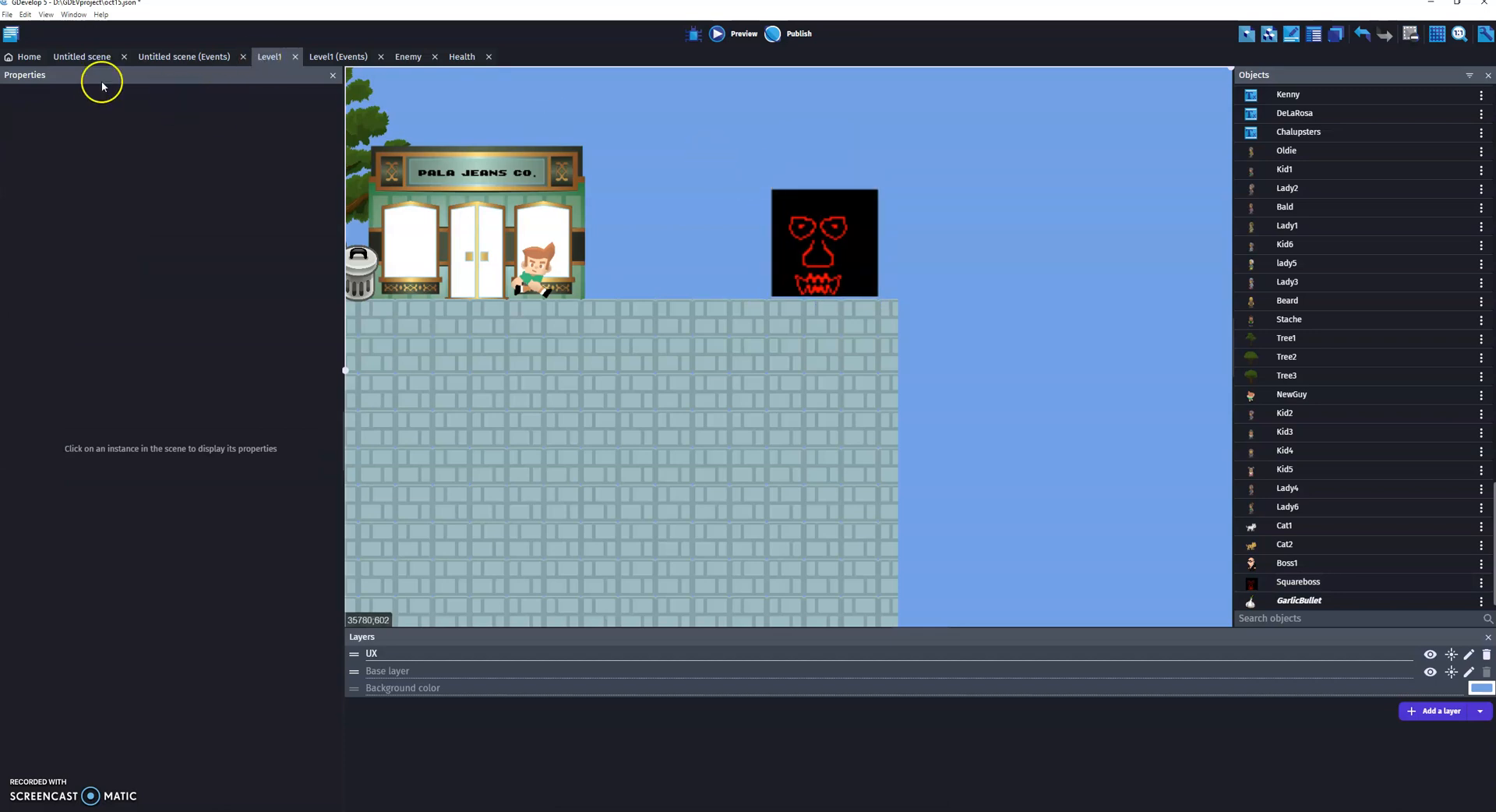
Add a global variable named SquareBoss of type Number with the value 5.
left_click(11, 35)
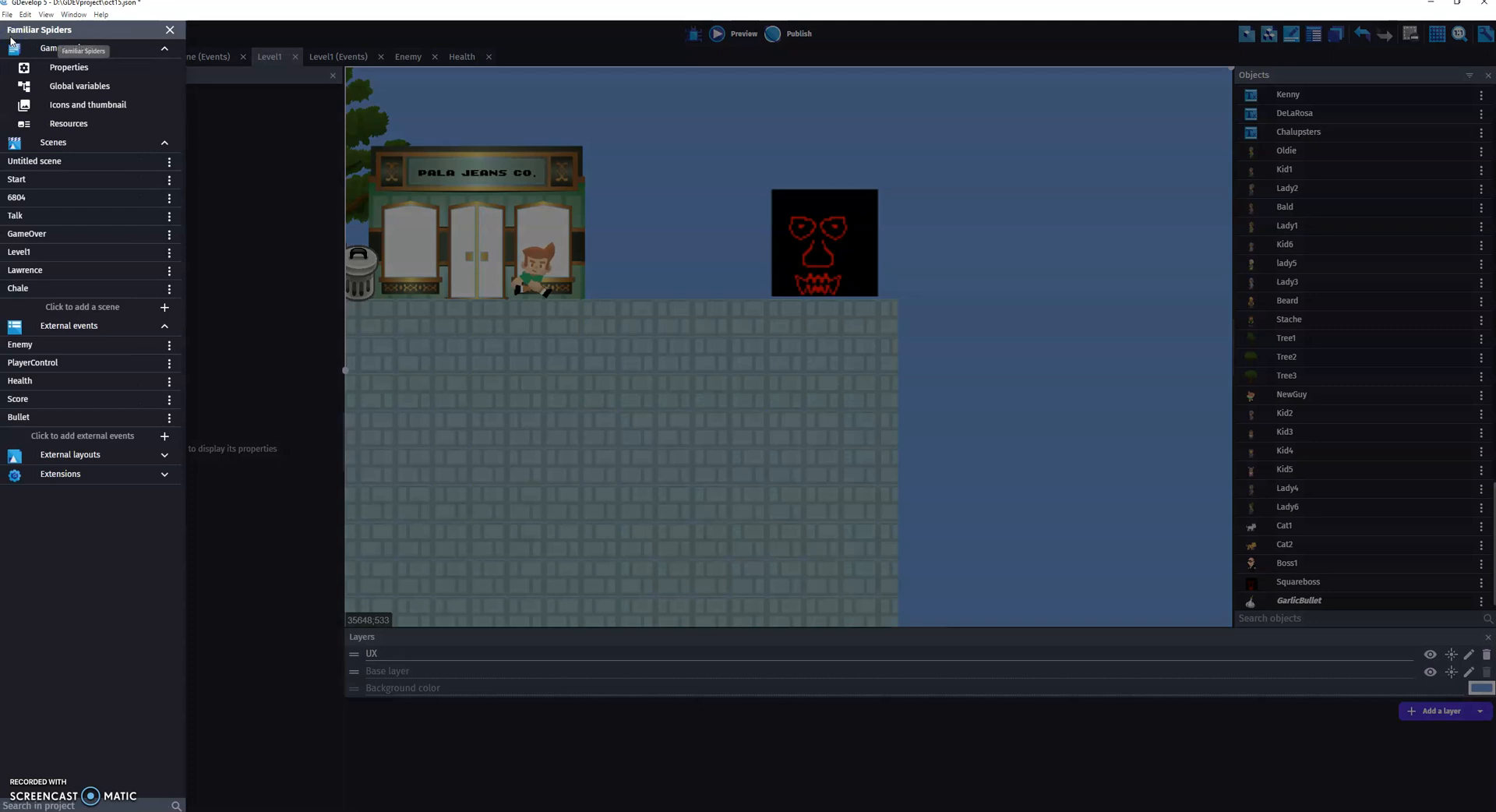
left_click(78, 88)
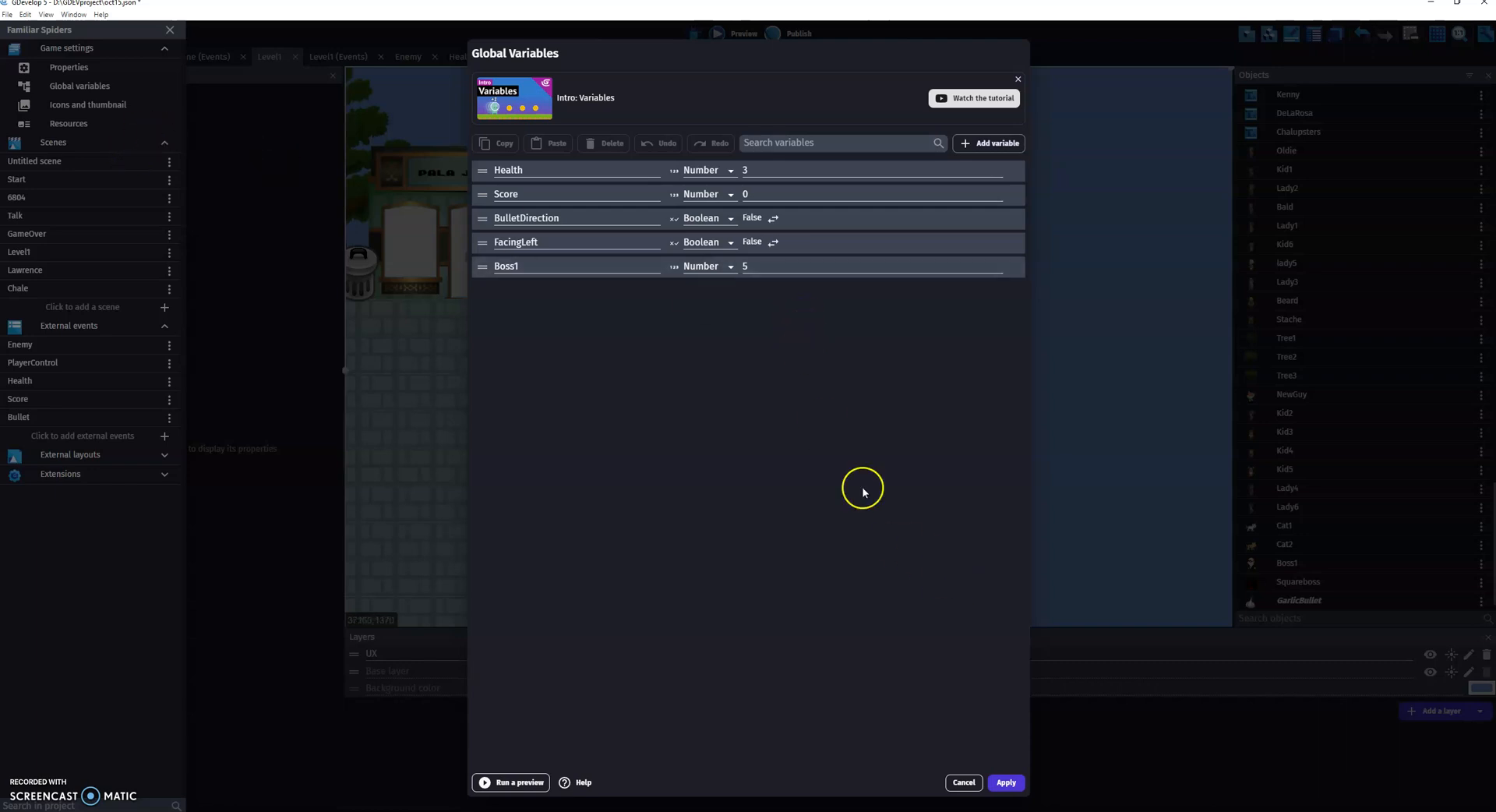
left_click(990, 145)
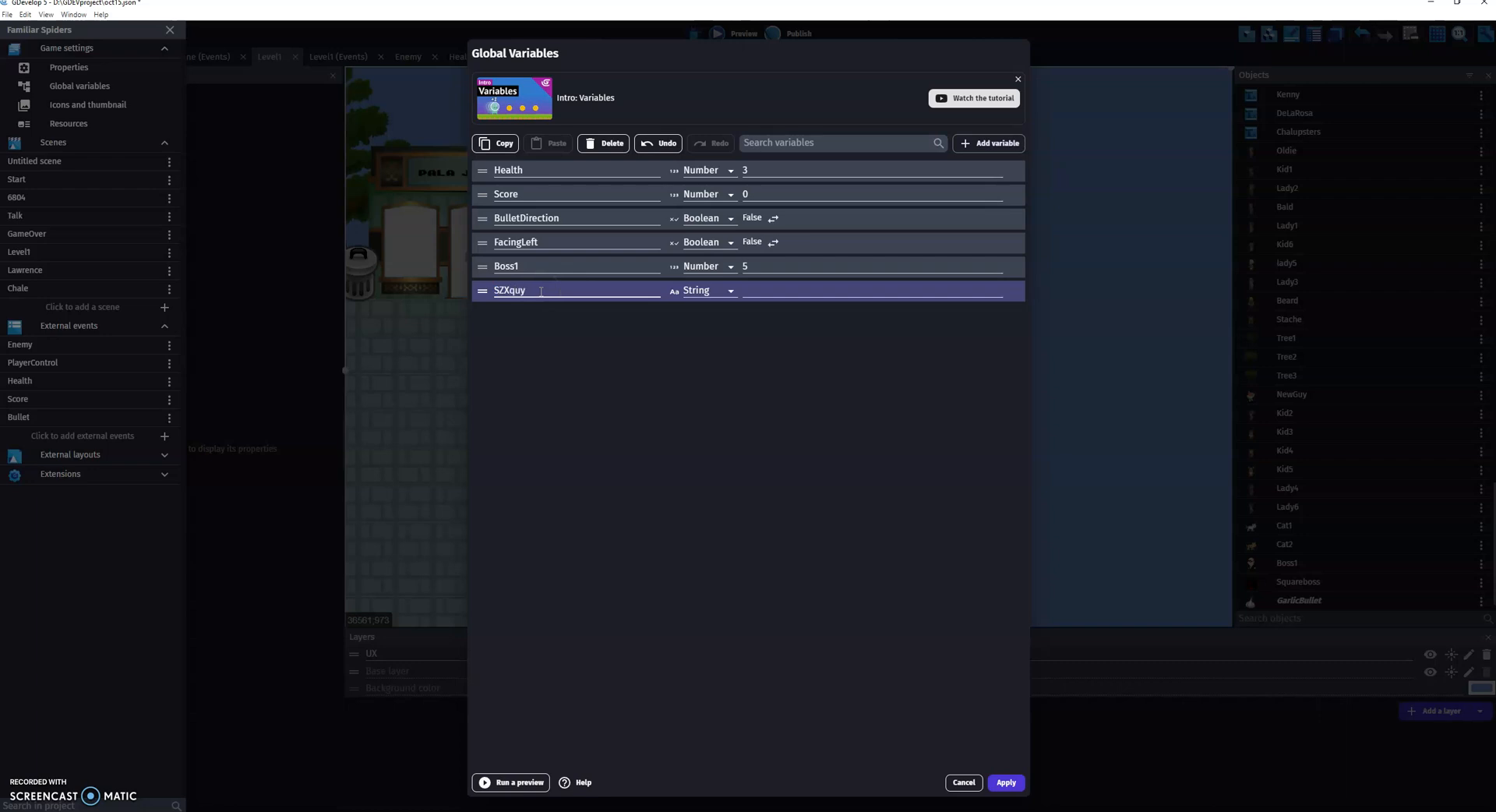
type("SquareBoss")
left_click(731, 293)
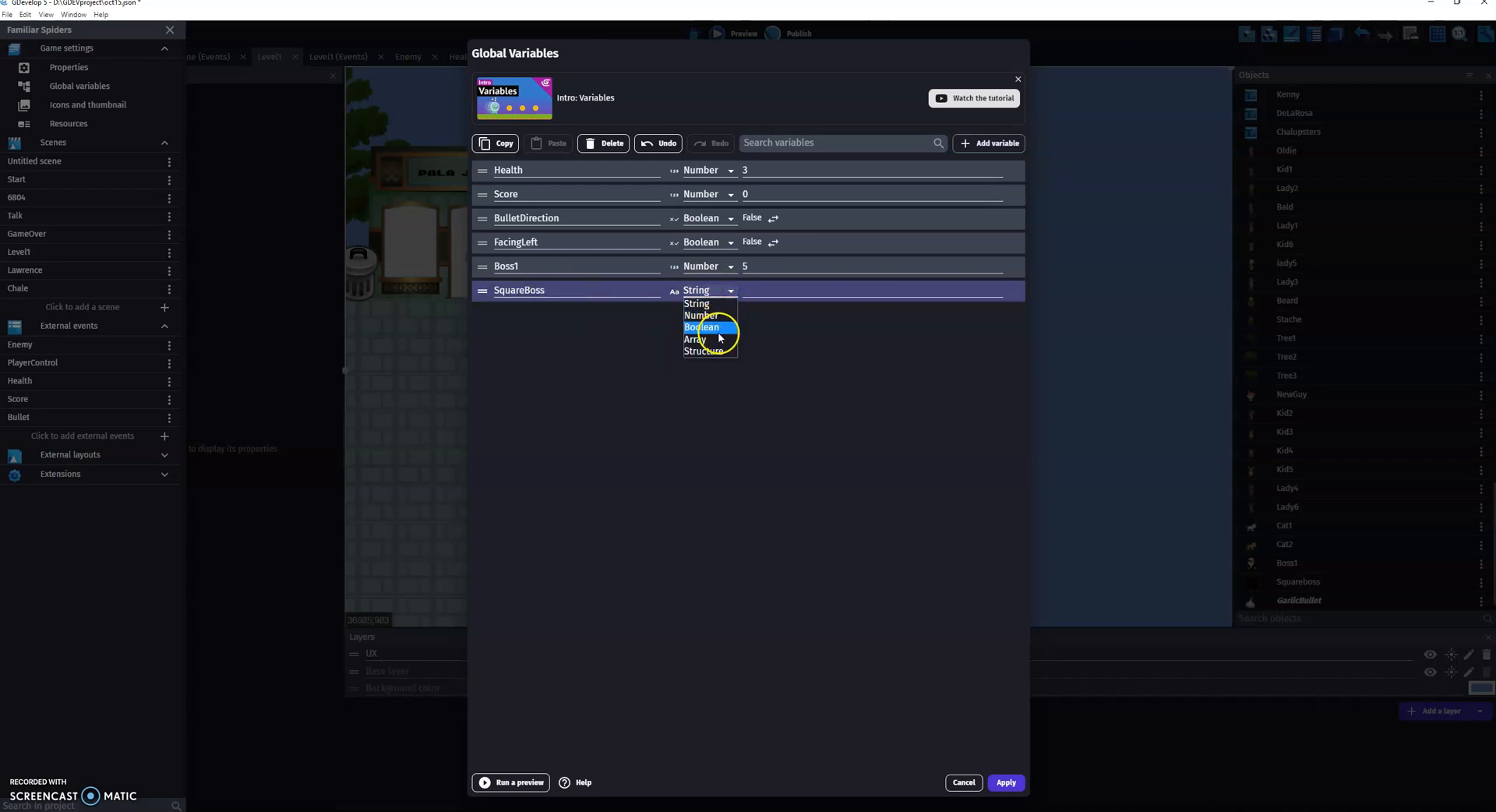
left_click(702, 315)
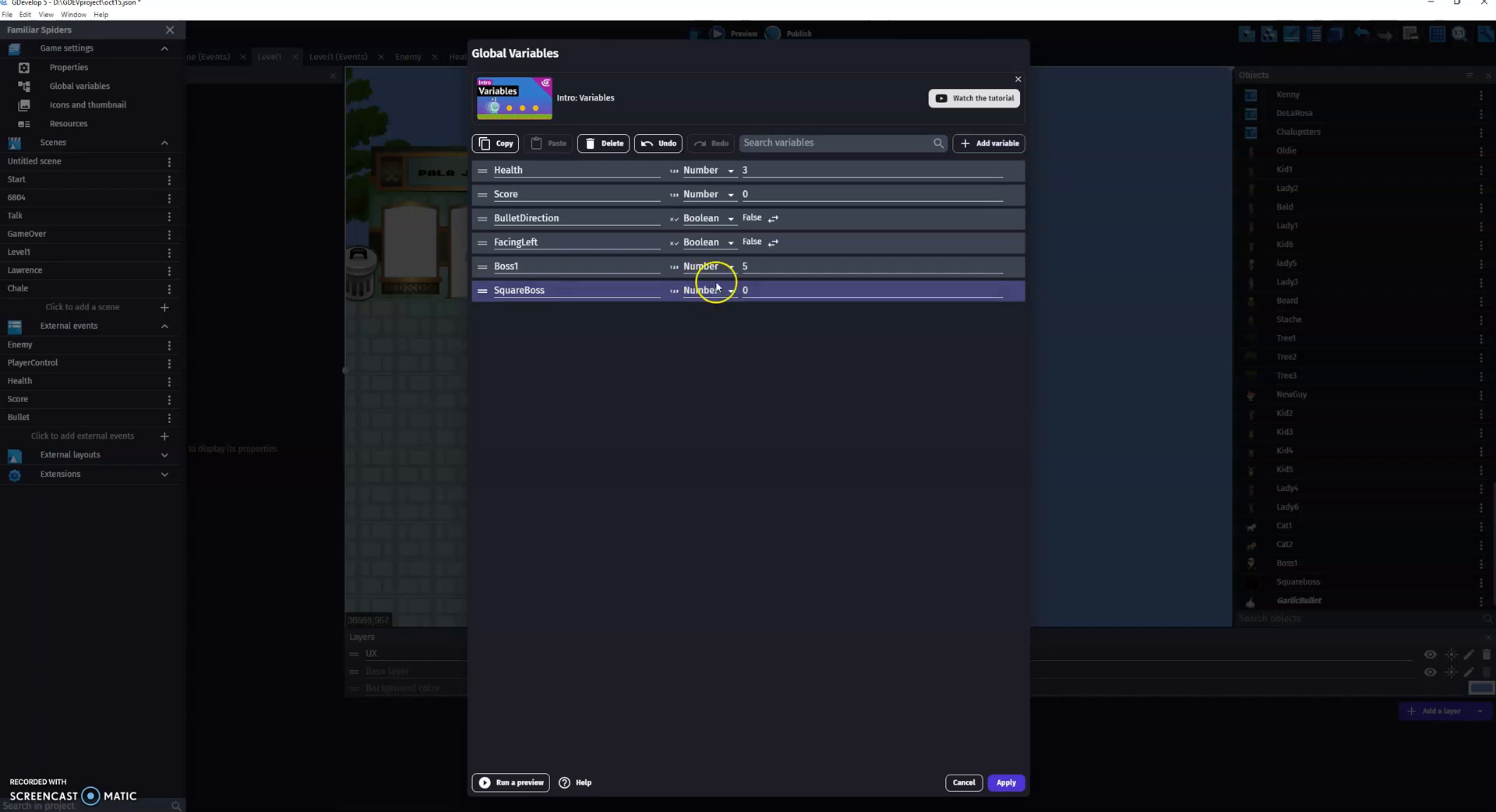
left_click(748, 291)
type("5")
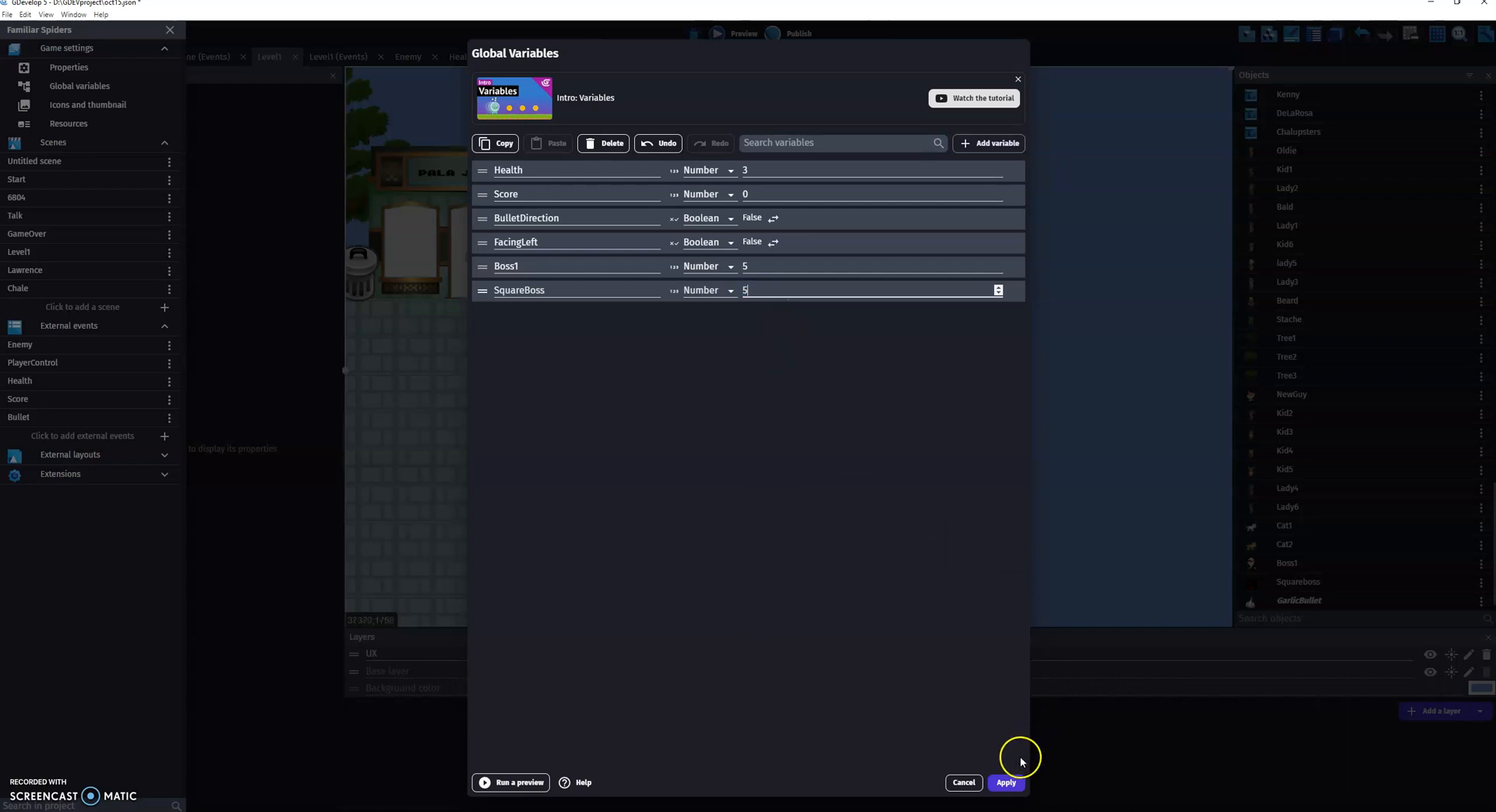
left_click(1006, 789)
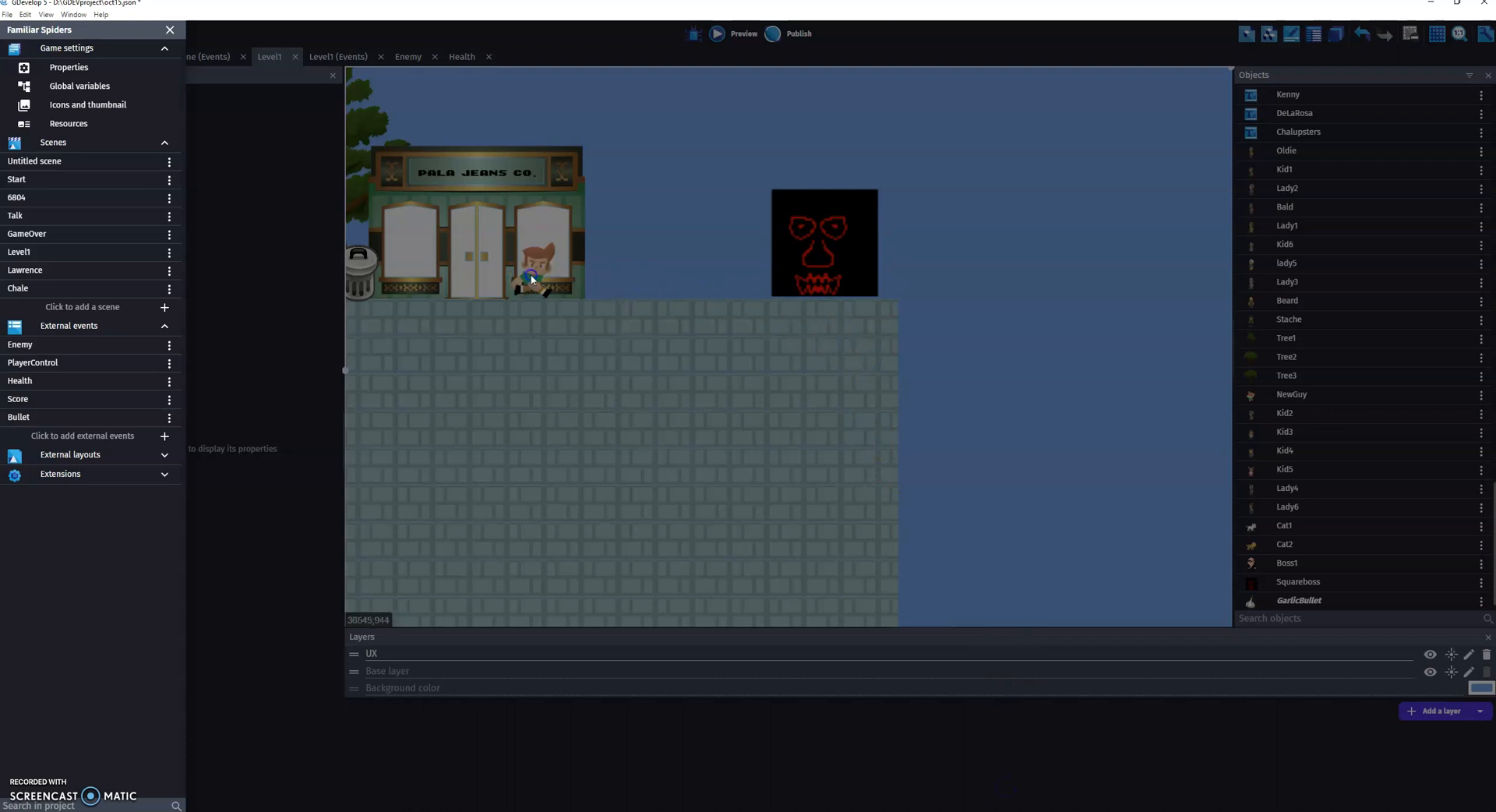
left_click(531, 279)
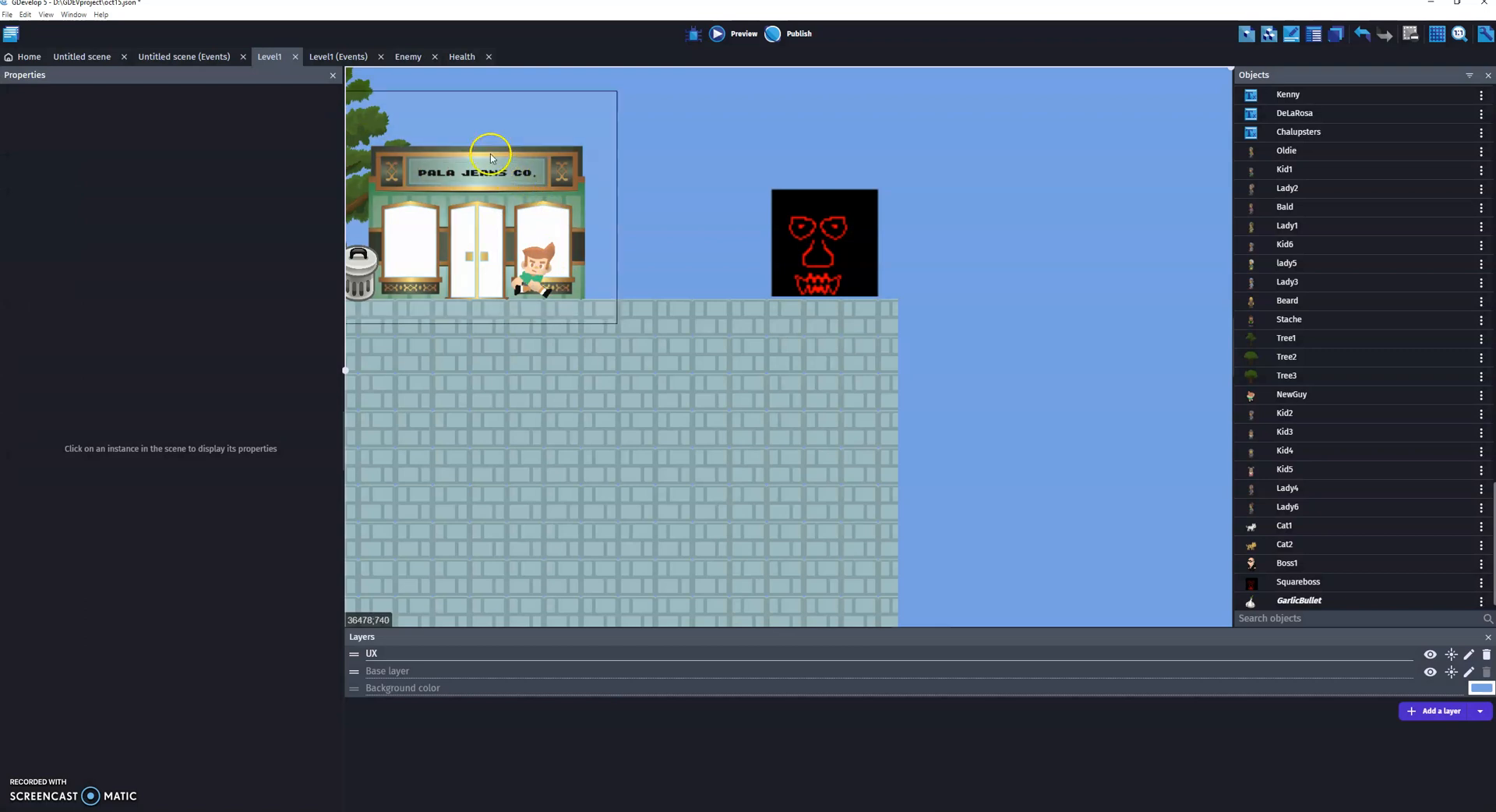
Add a new empty event at the end of the Health external events.
left_click(460, 57)
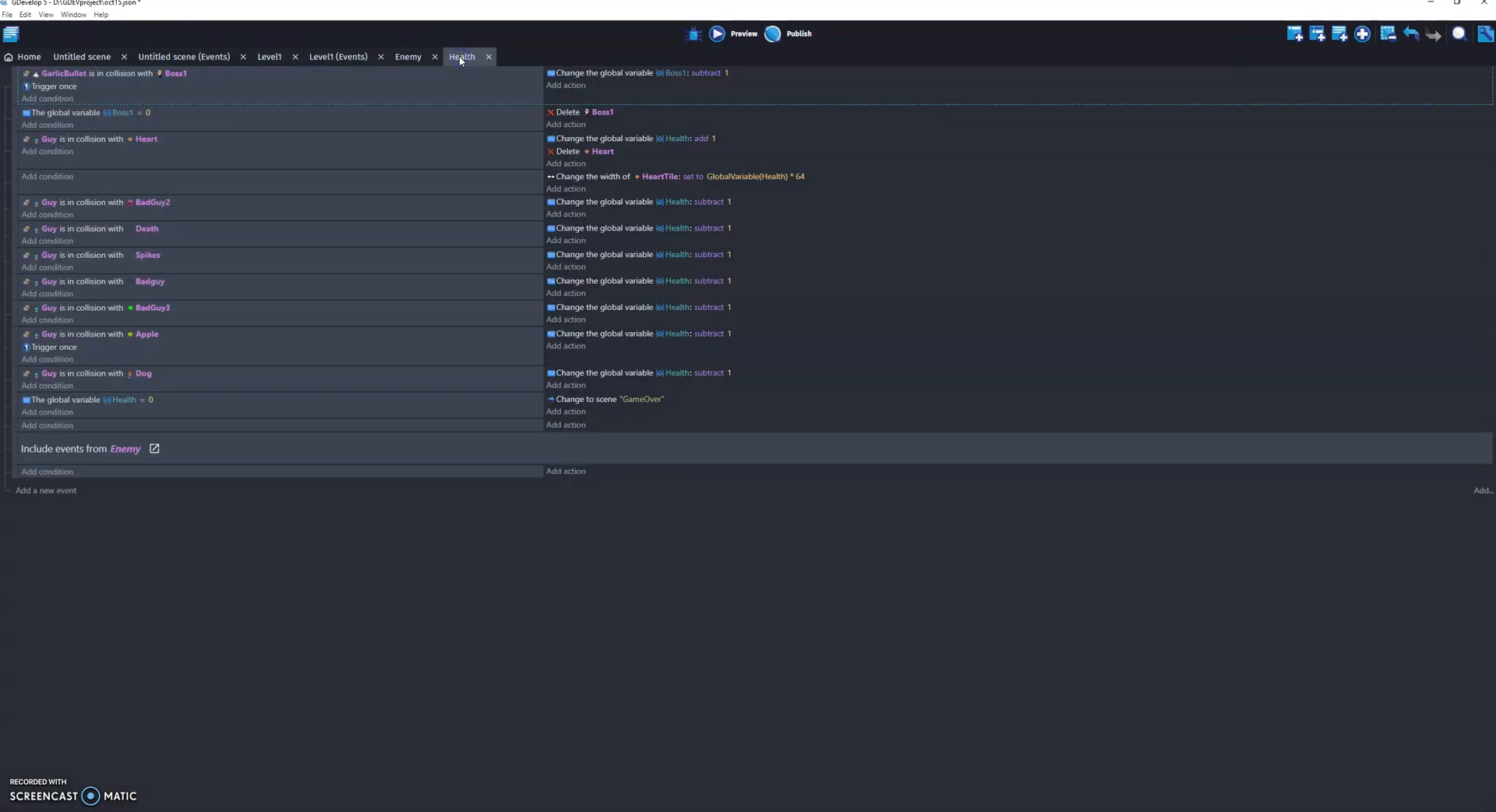
left_click(11, 33)
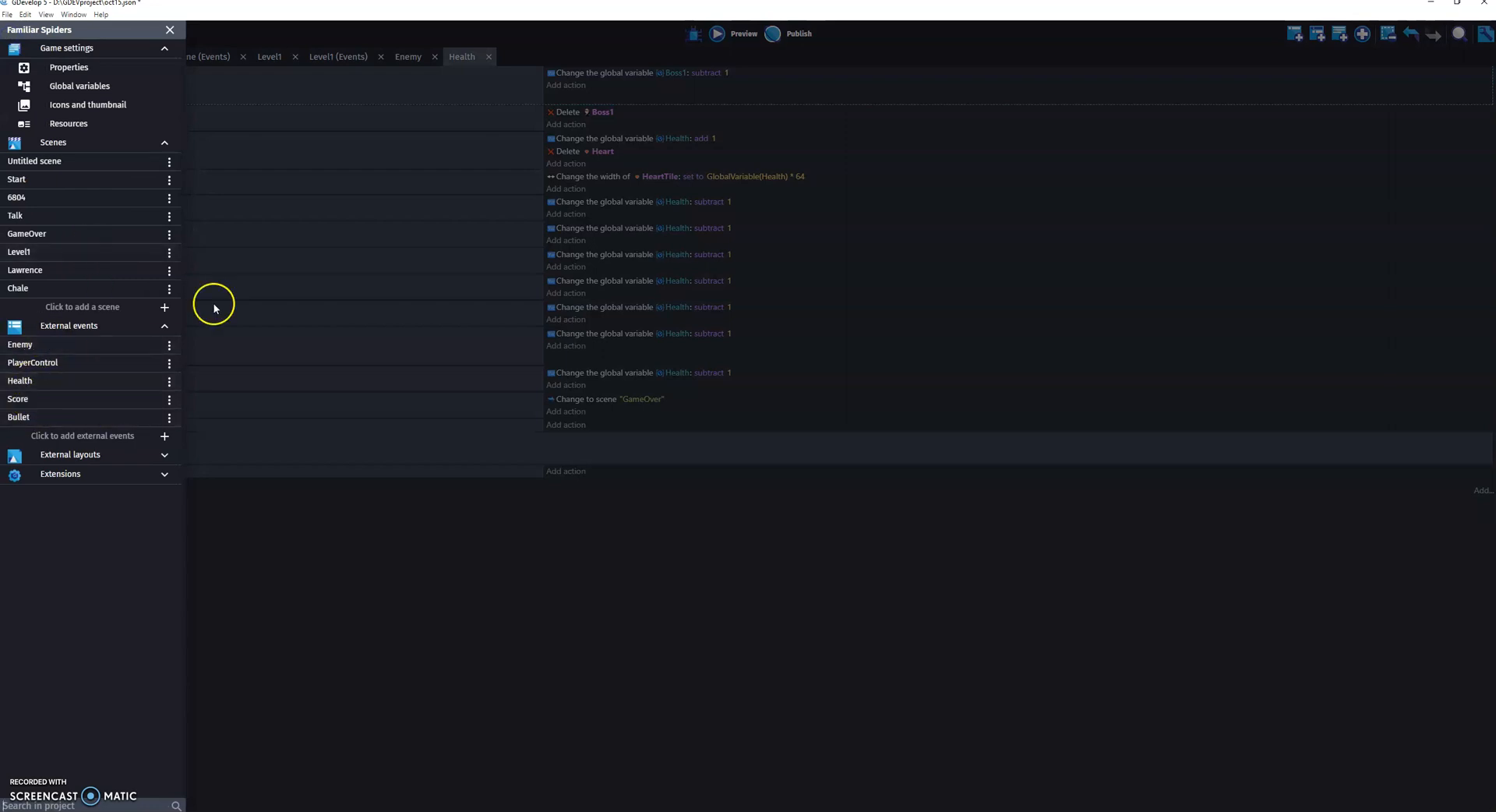
left_click(474, 59)
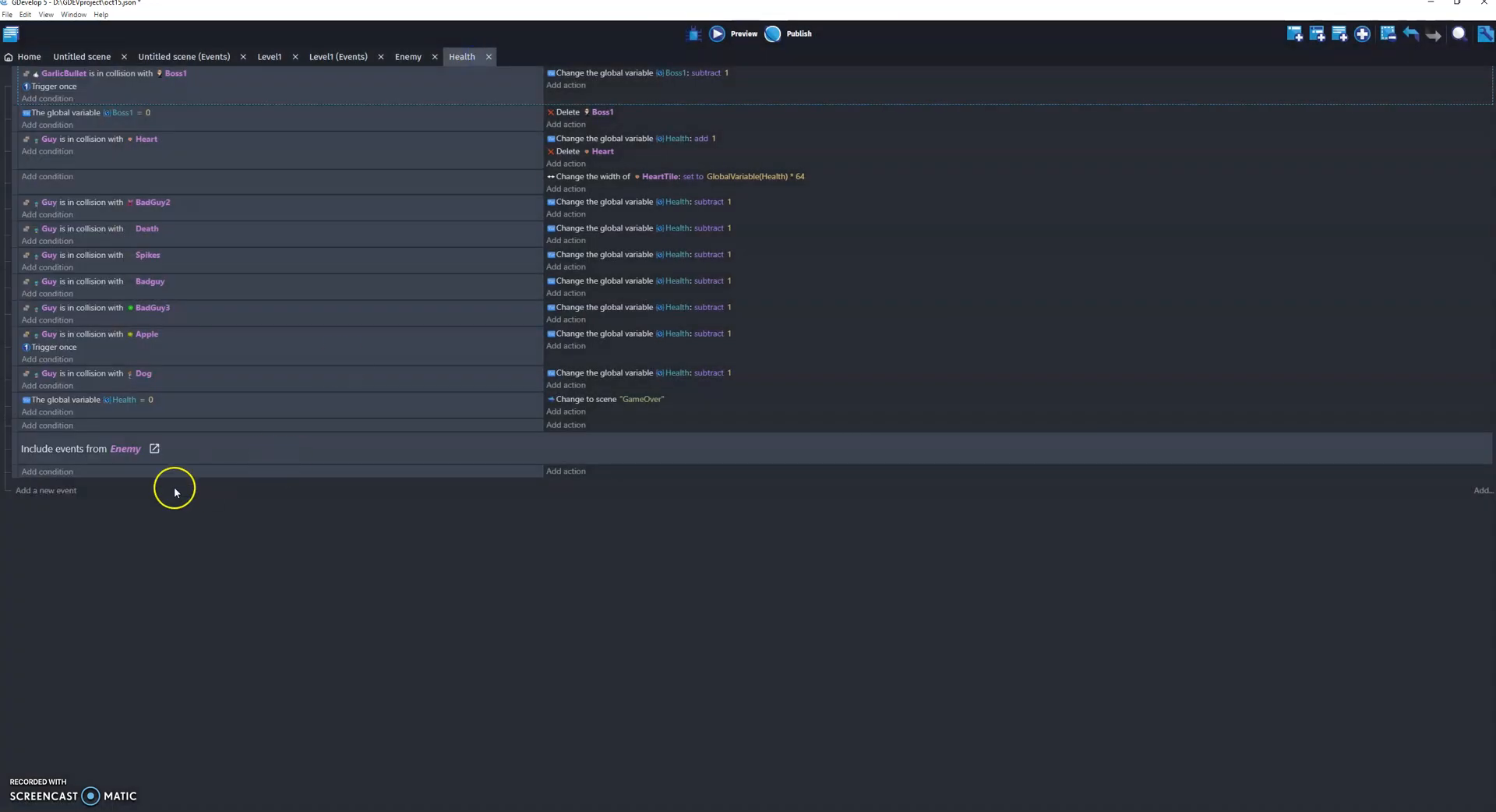
left_click(46, 491)
left_click(57, 484)
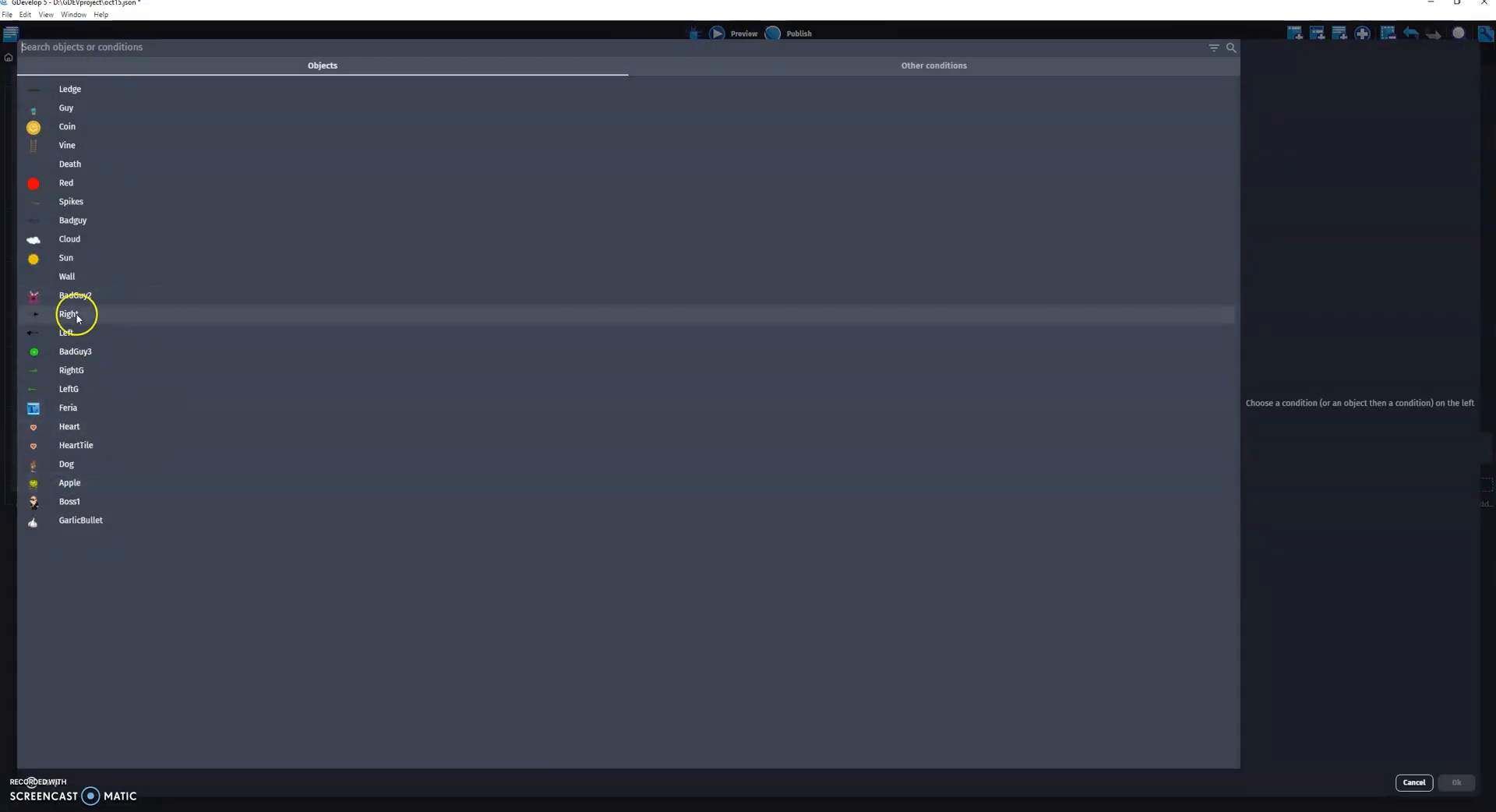
left_click(91, 519)
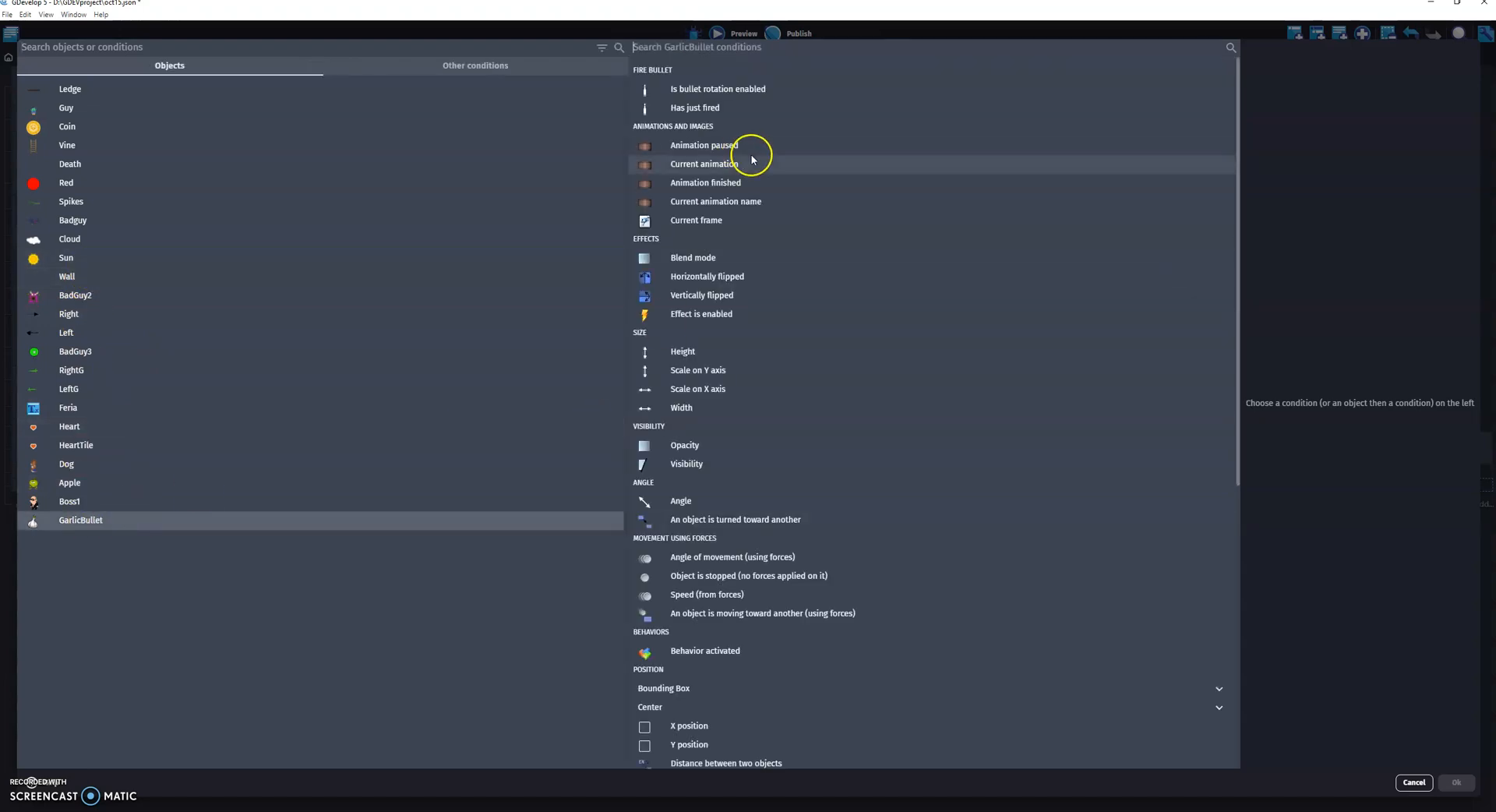
left_click(674, 47)
type("col")
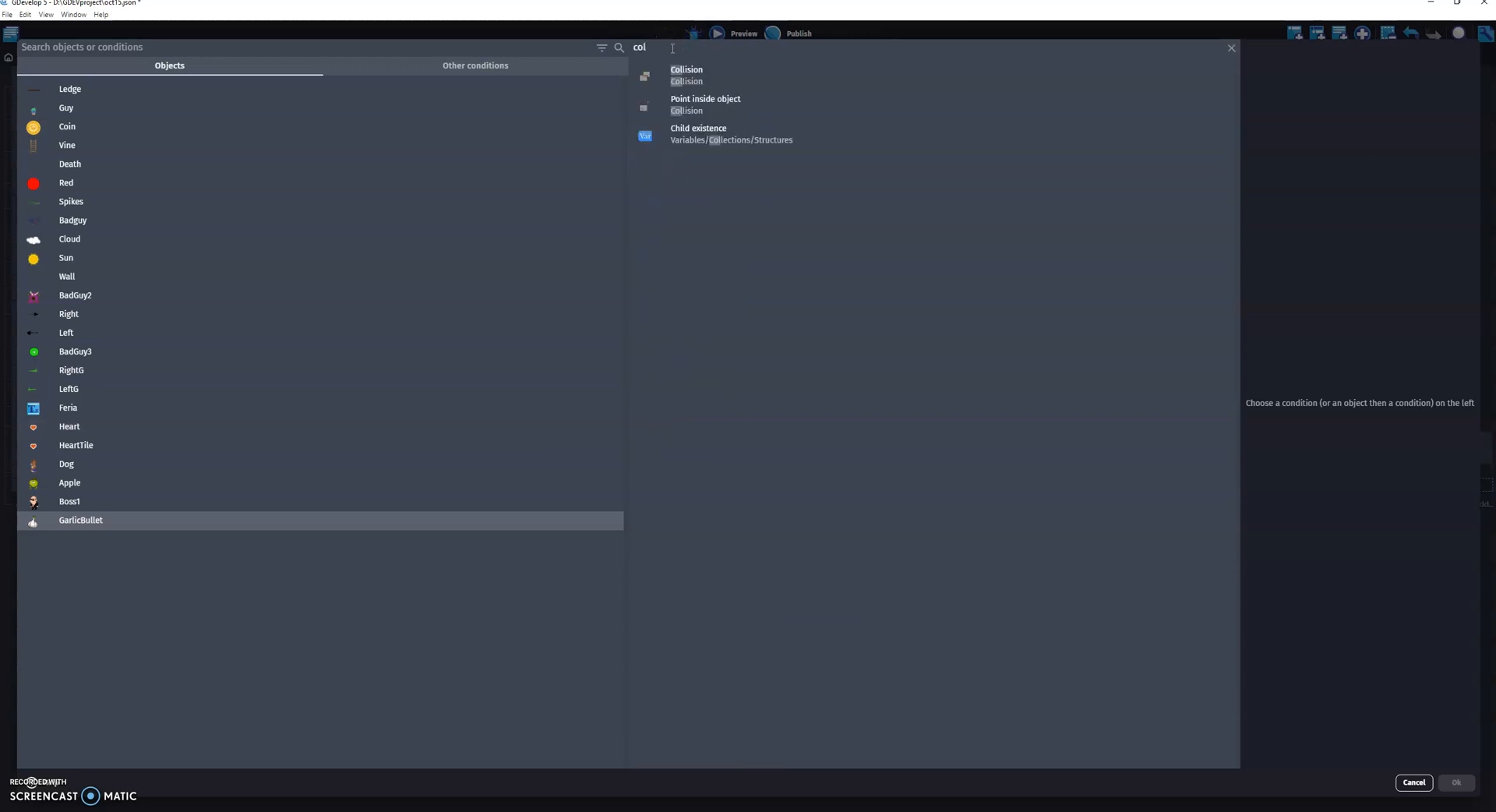
left_click(685, 74)
scroll(1059, 333, "down", 3)
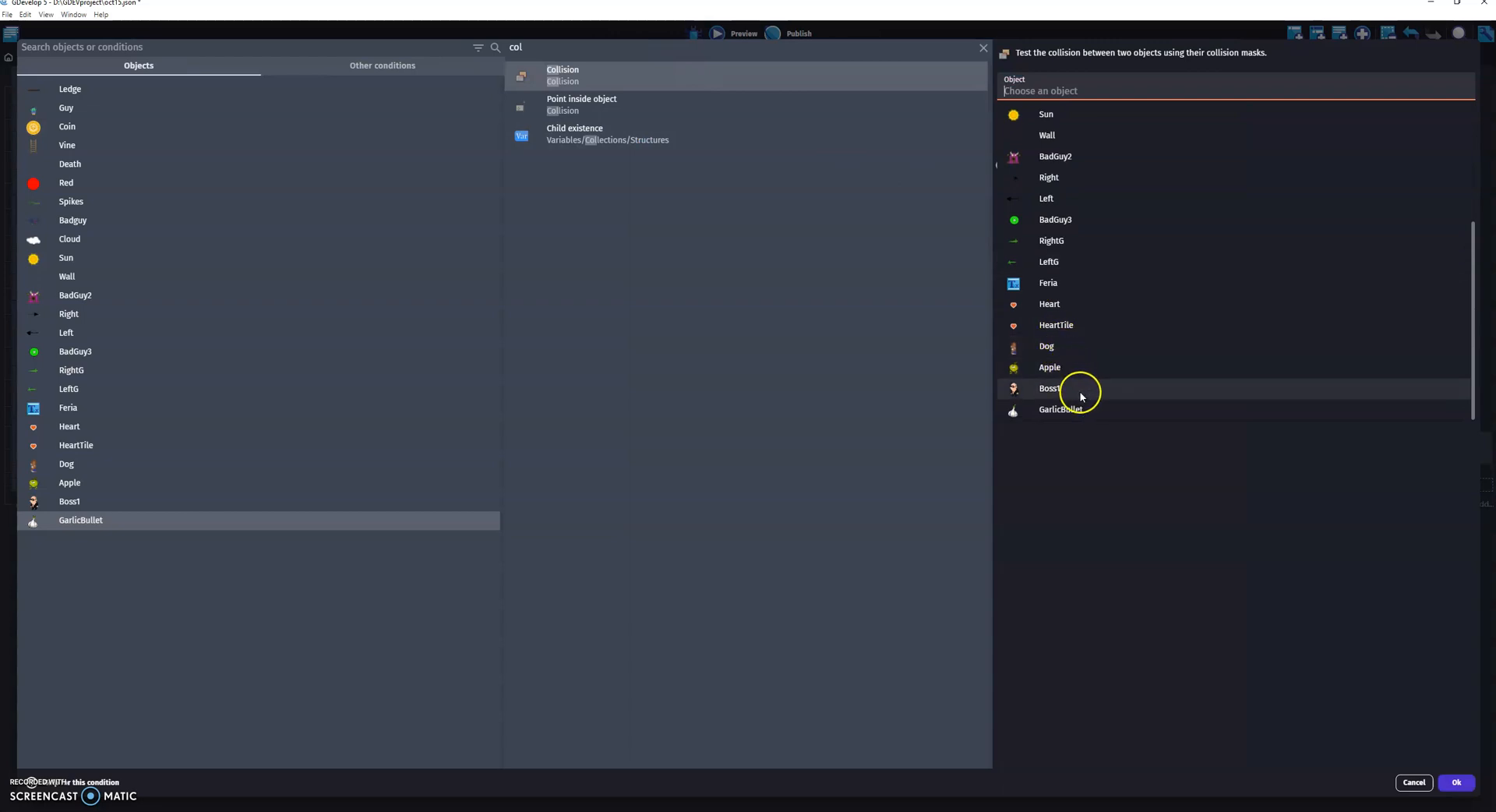
scroll(1089, 389, "up", 3)
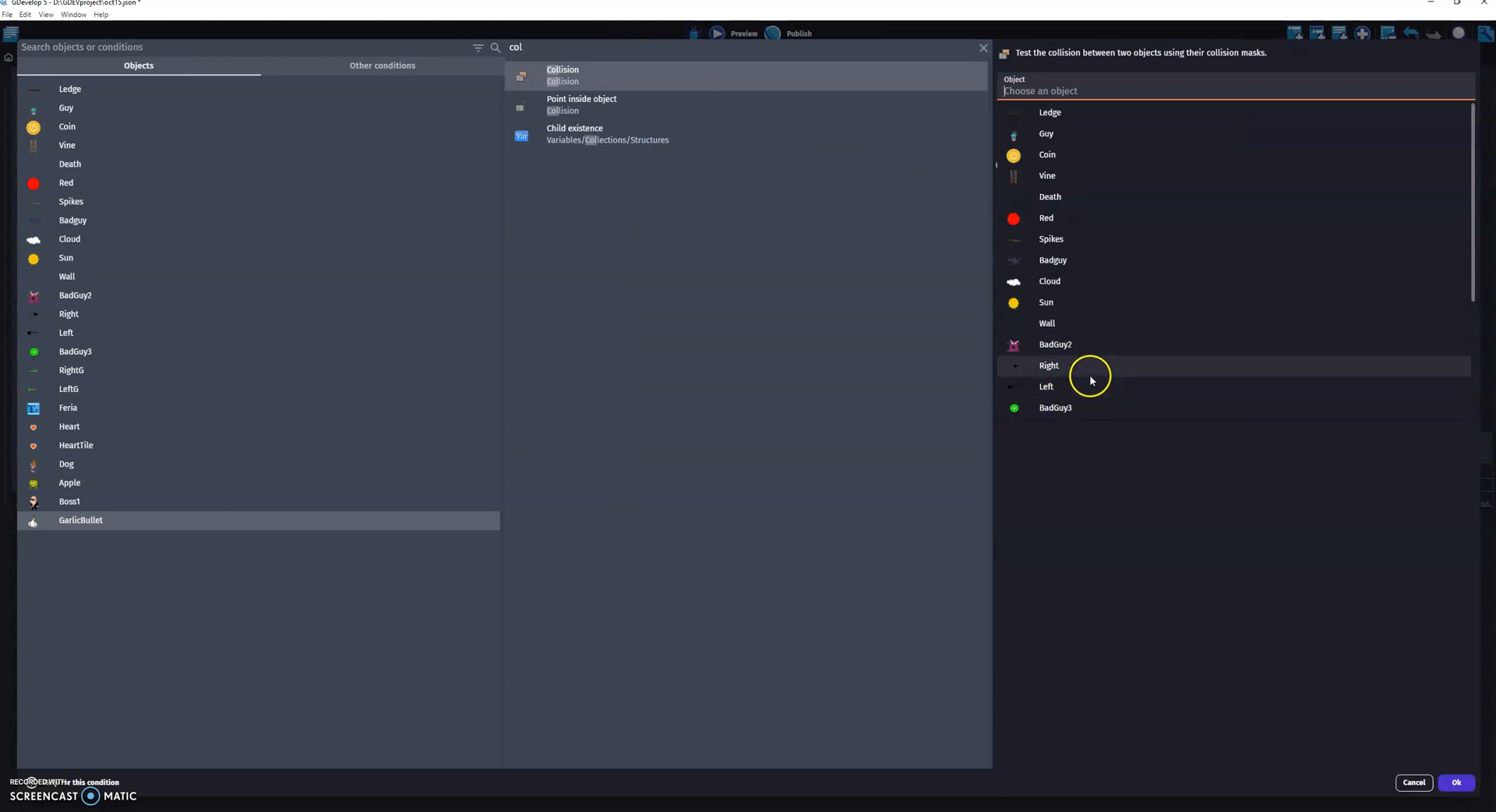
scroll(1092, 366, "down", 3)
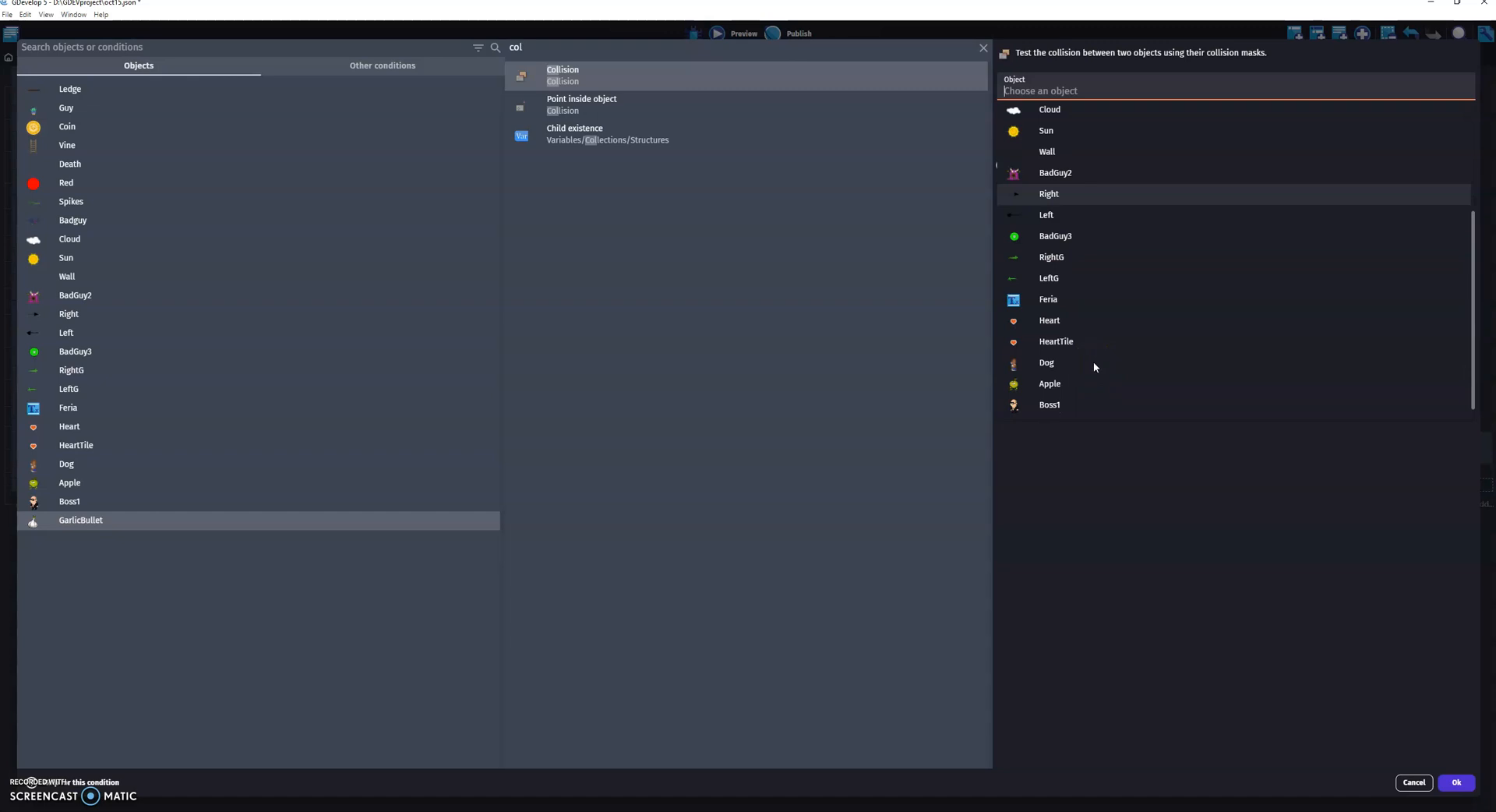
scroll(1086, 337, "up", 3)
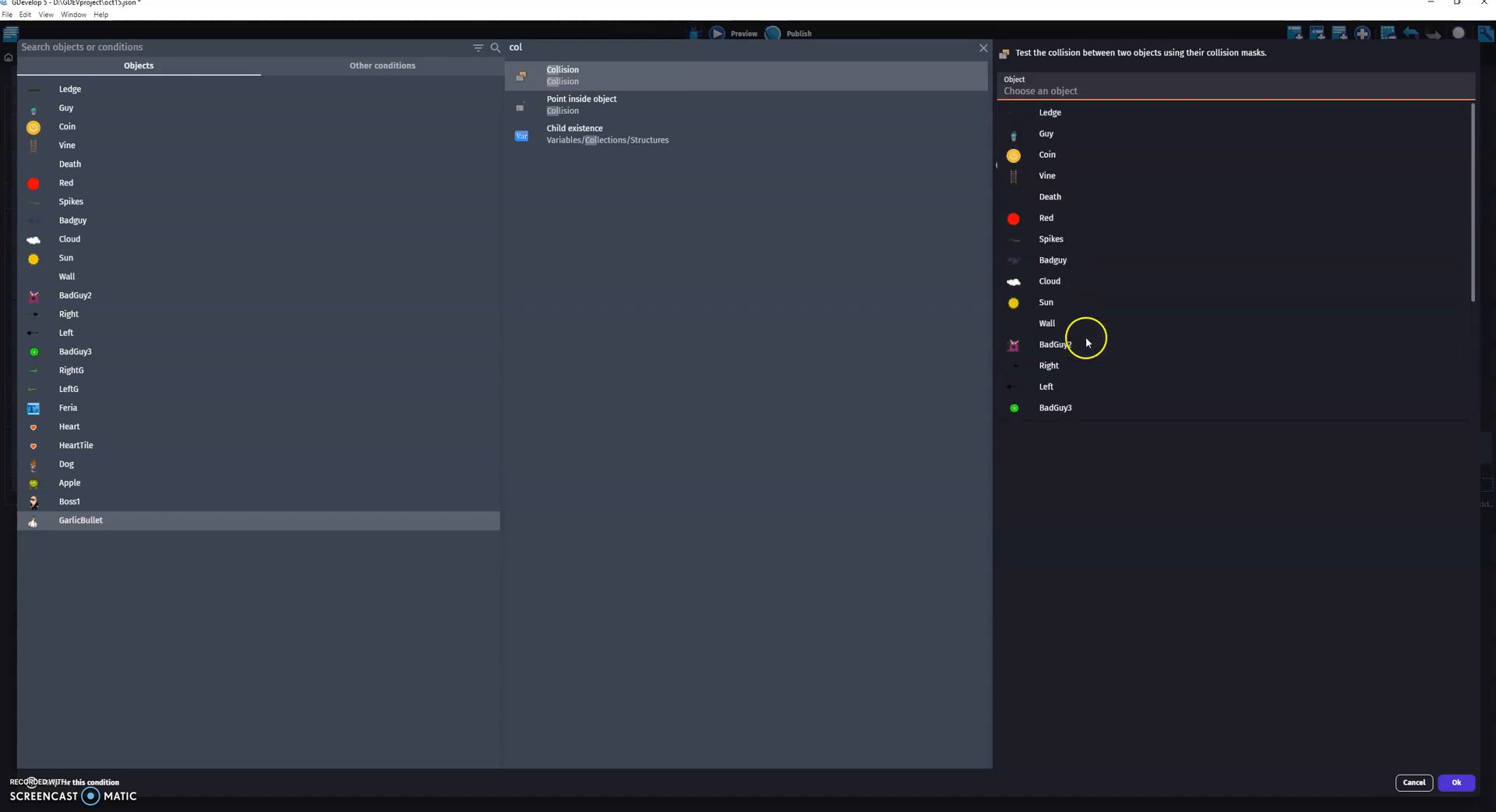
left_click(1412, 782)
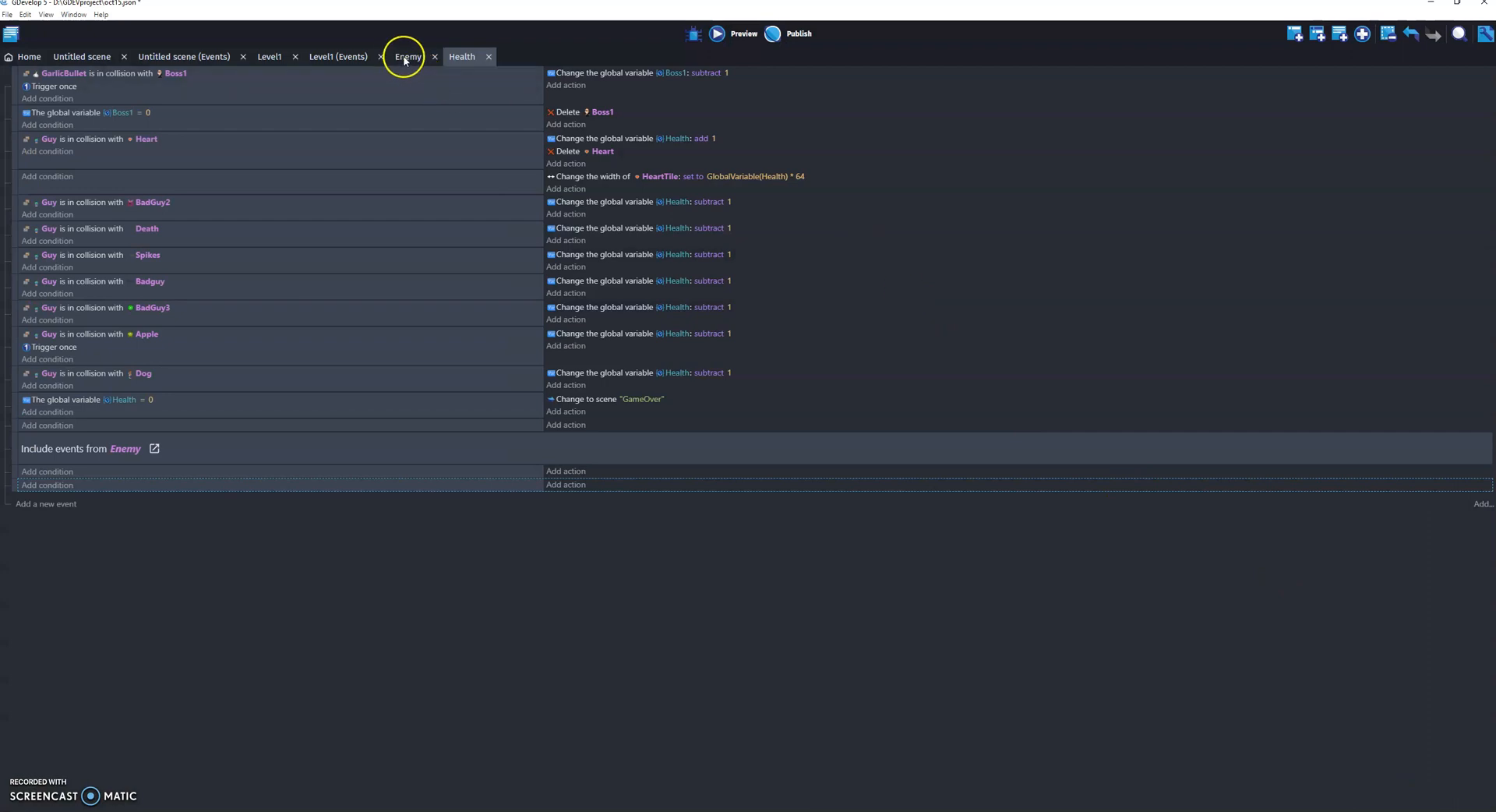
Make the Squareboss object in the Level1 scene a global object and accept the confirmation.
left_click(269, 56)
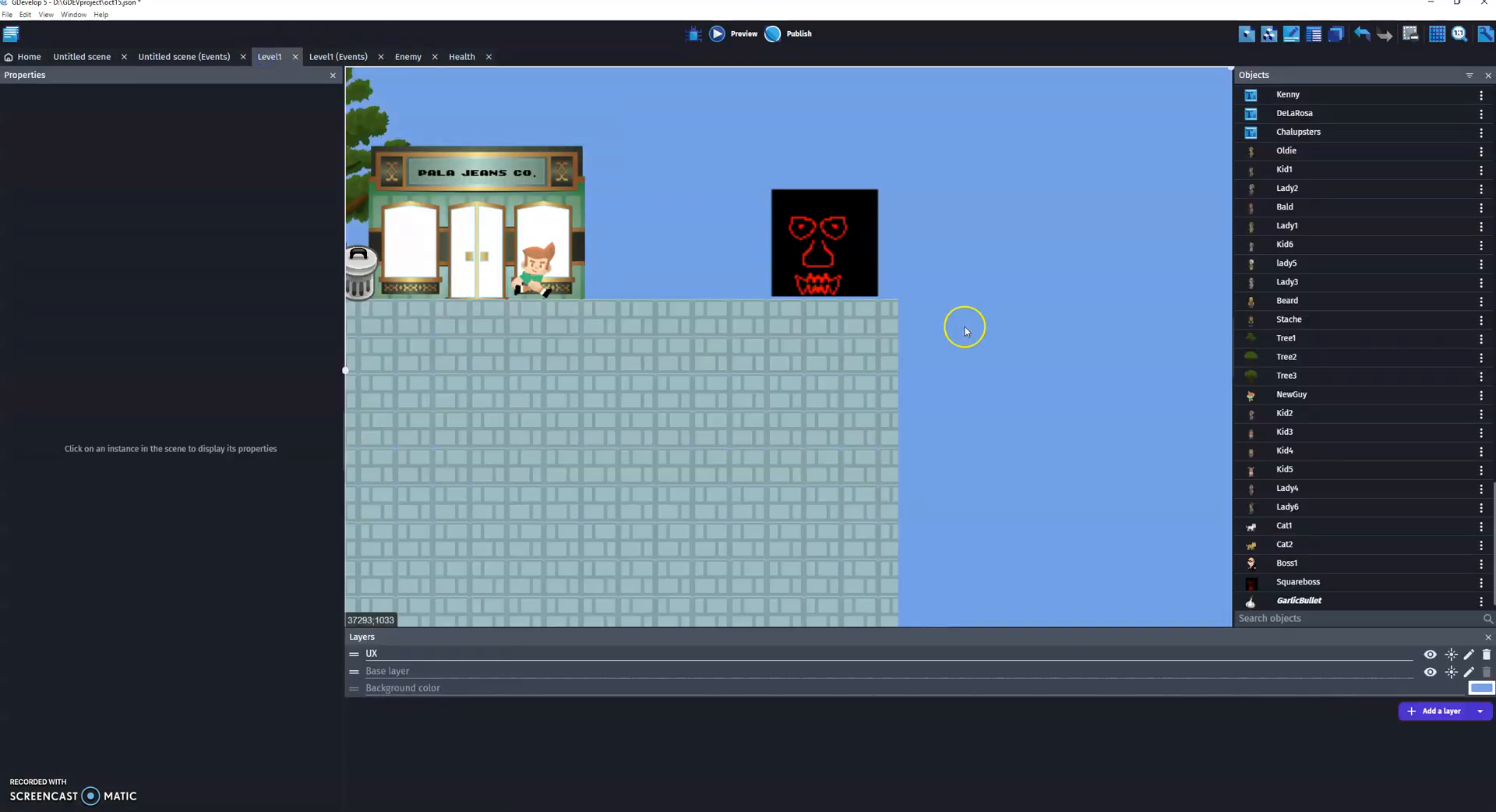
right_click(1295, 582)
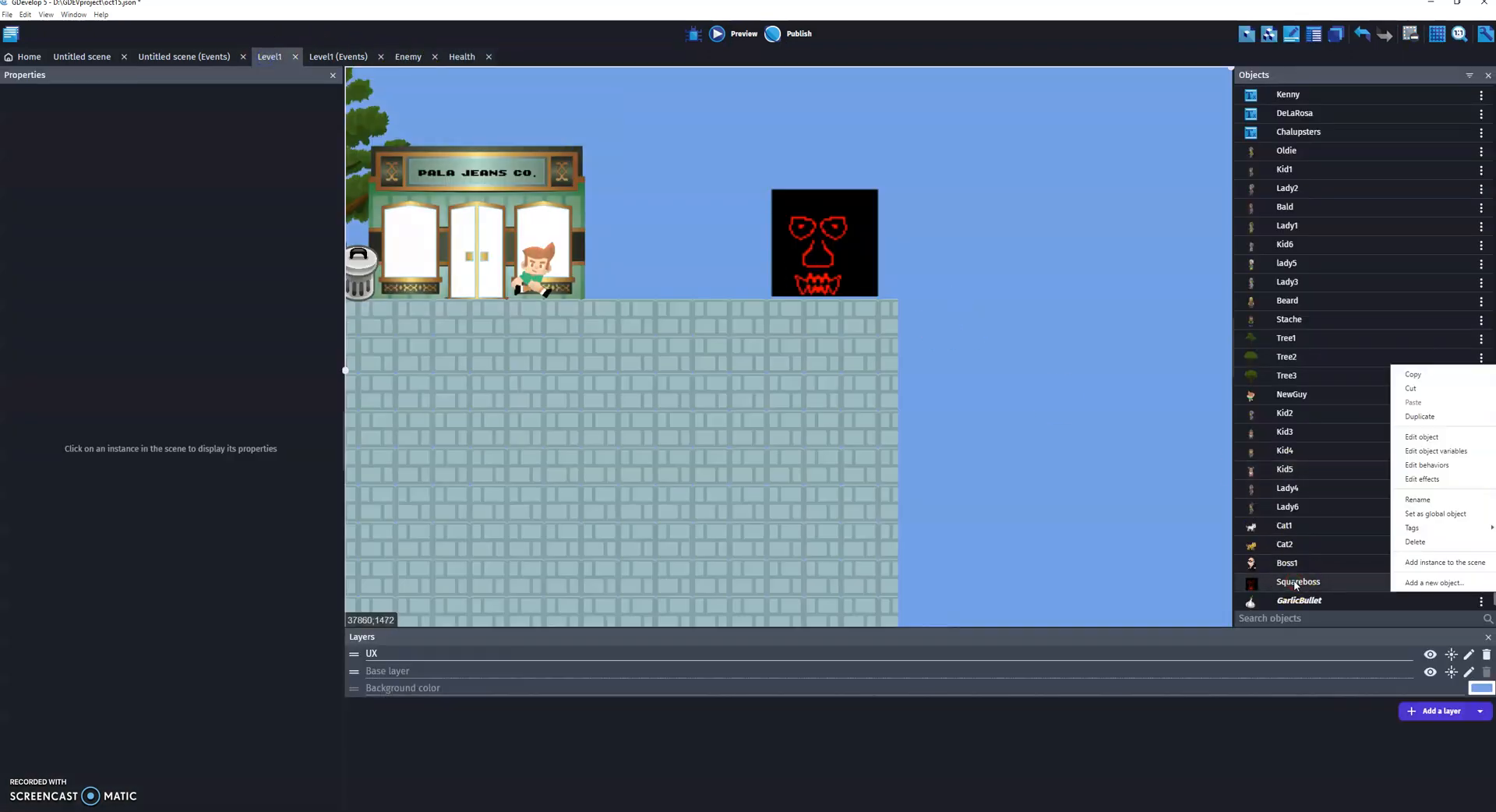
left_click(1437, 514)
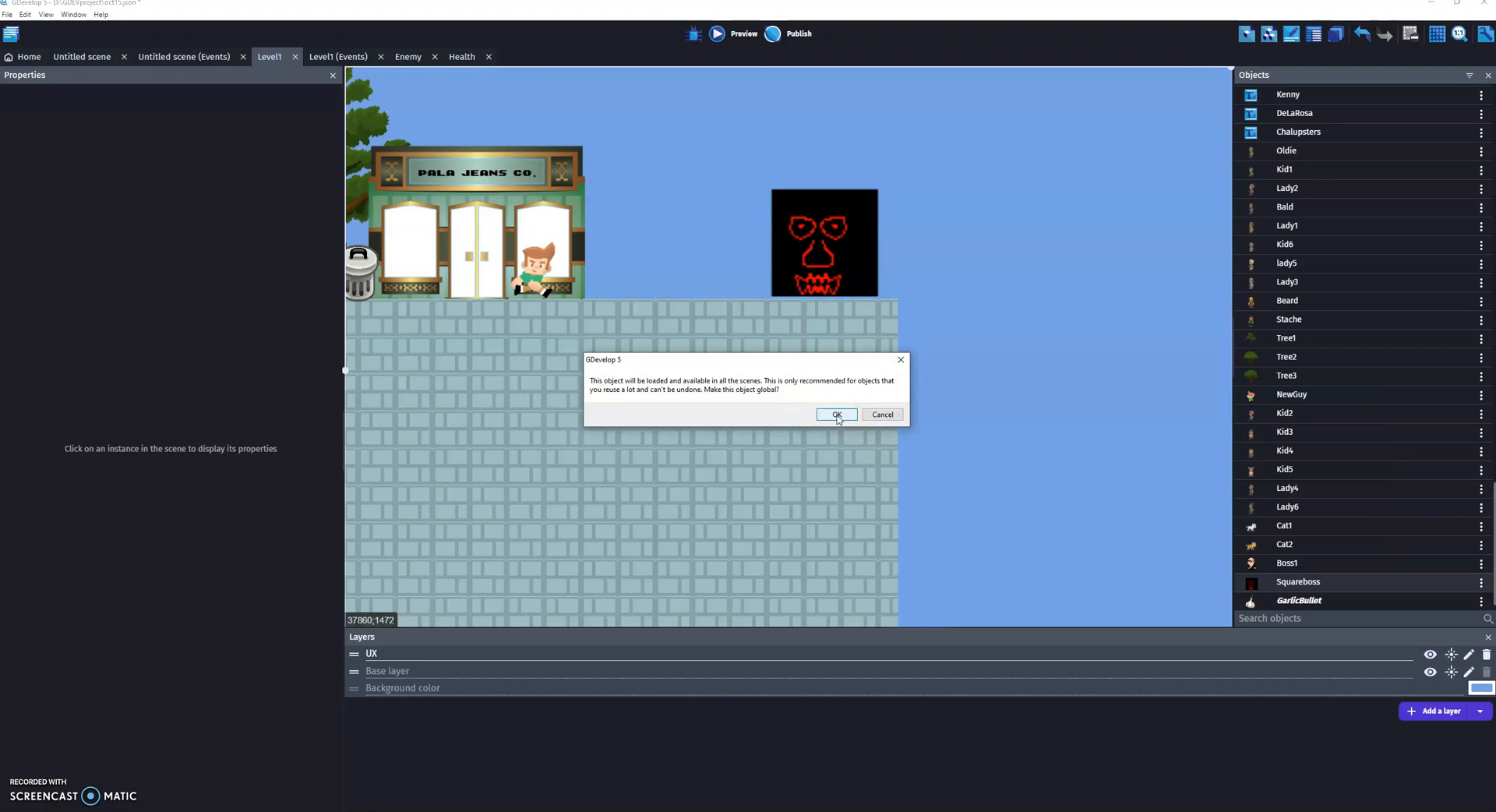
left_click(836, 415)
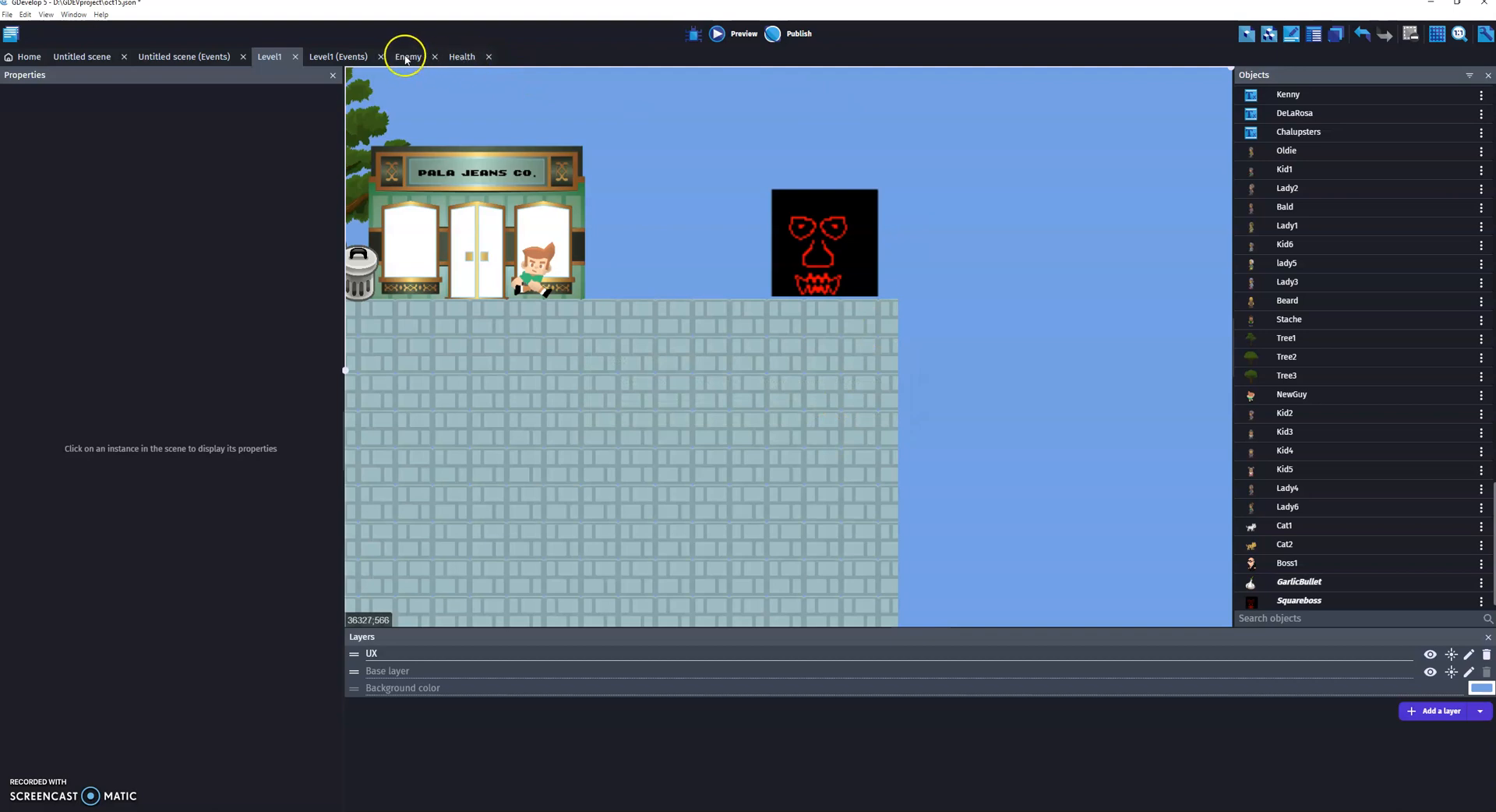
In the Health external events, add a condition to the first empty event below the Enemy include: GarlicBullet is in collision with Squareboss.
left_click(329, 58)
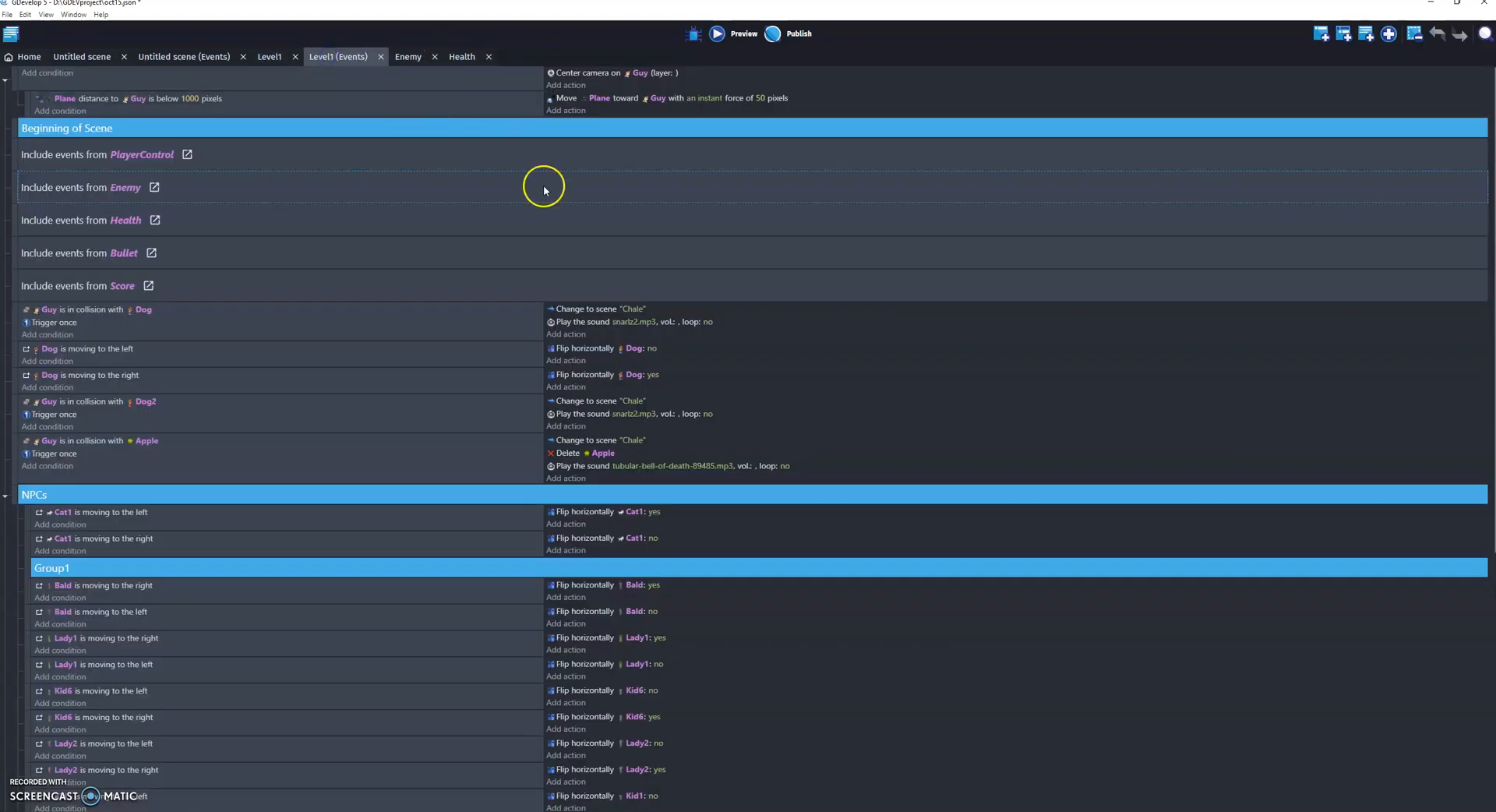
scroll(621, 343, "down", 5)
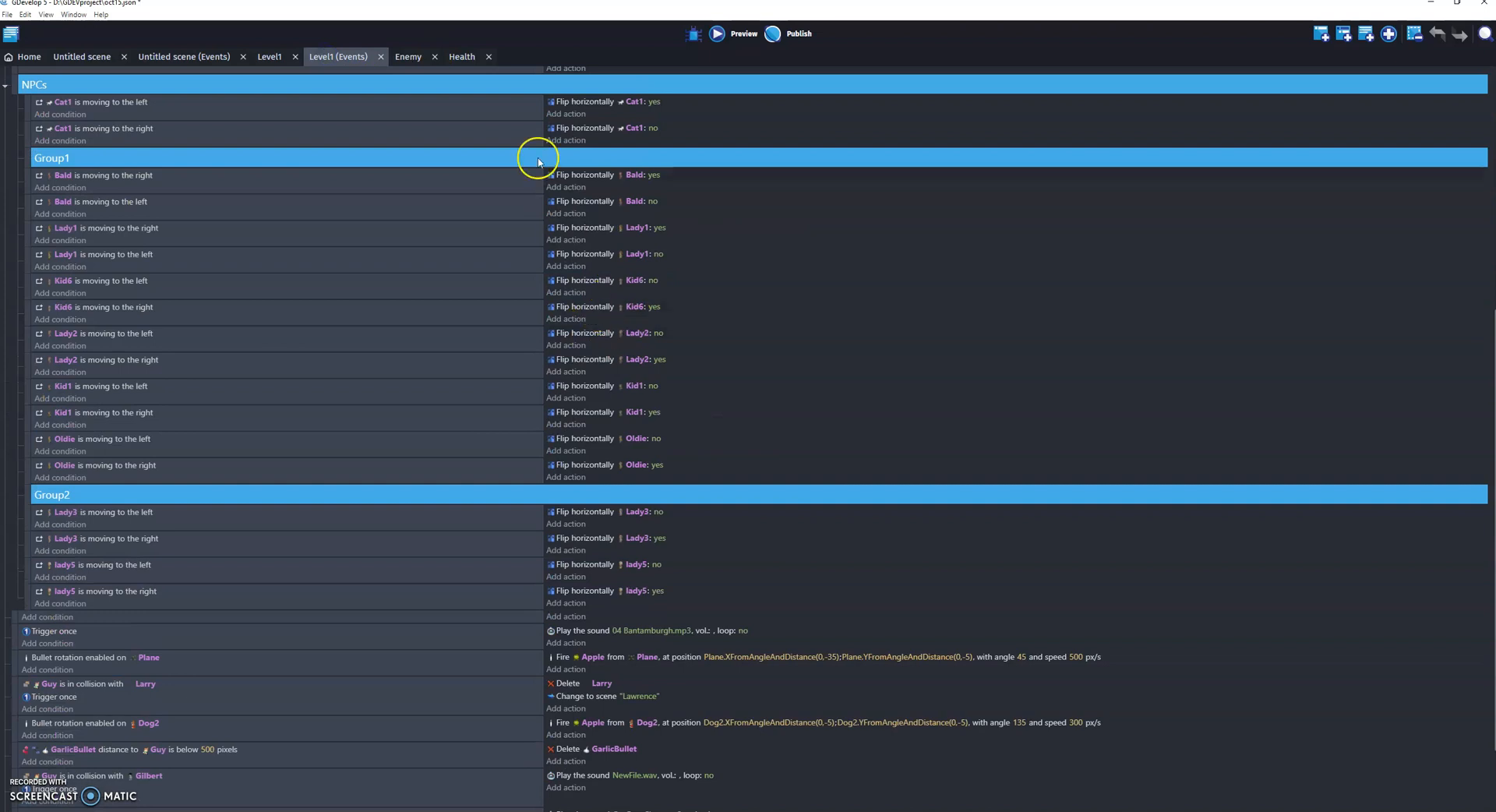
left_click(459, 56)
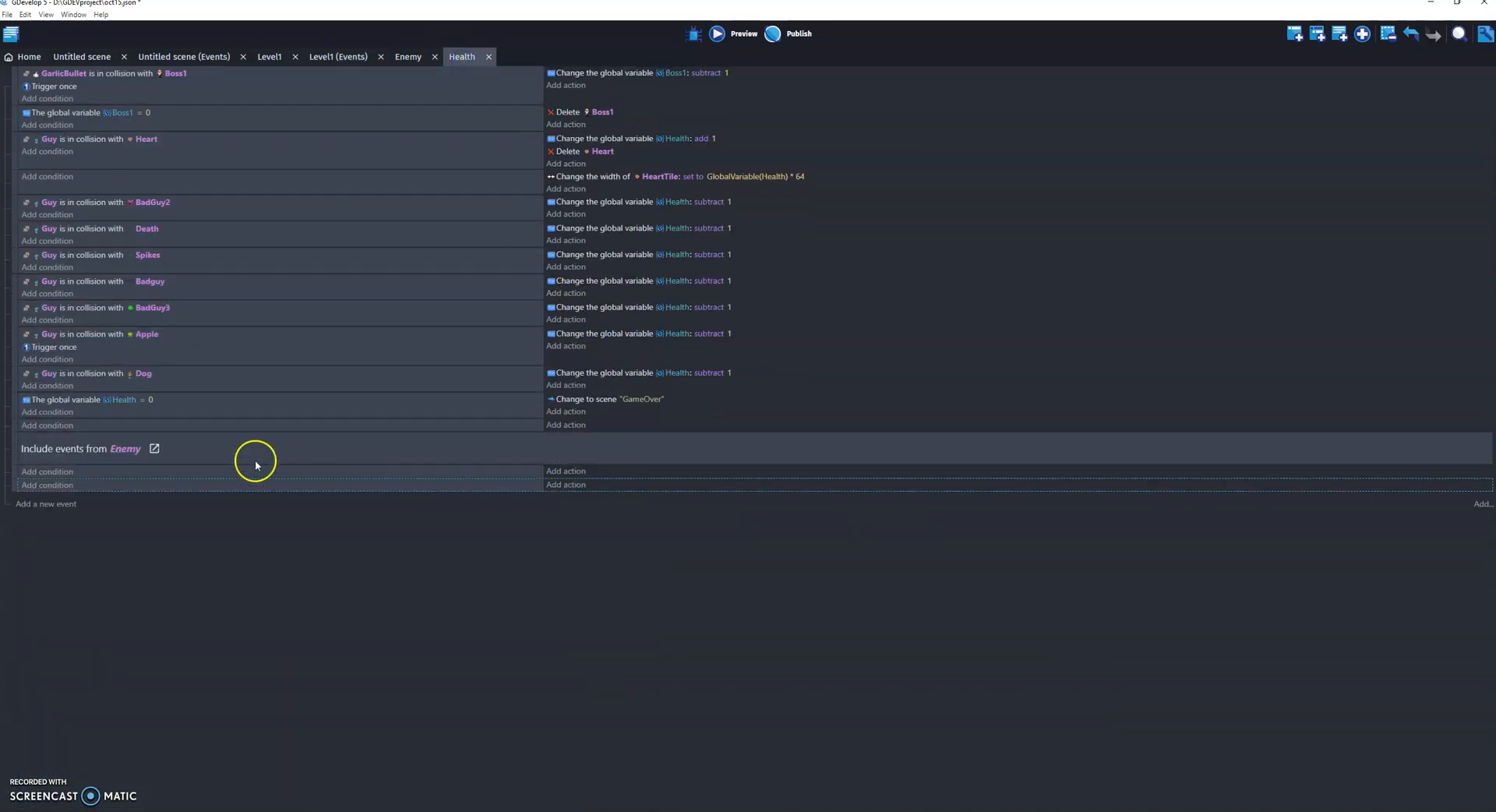
left_click(49, 471)
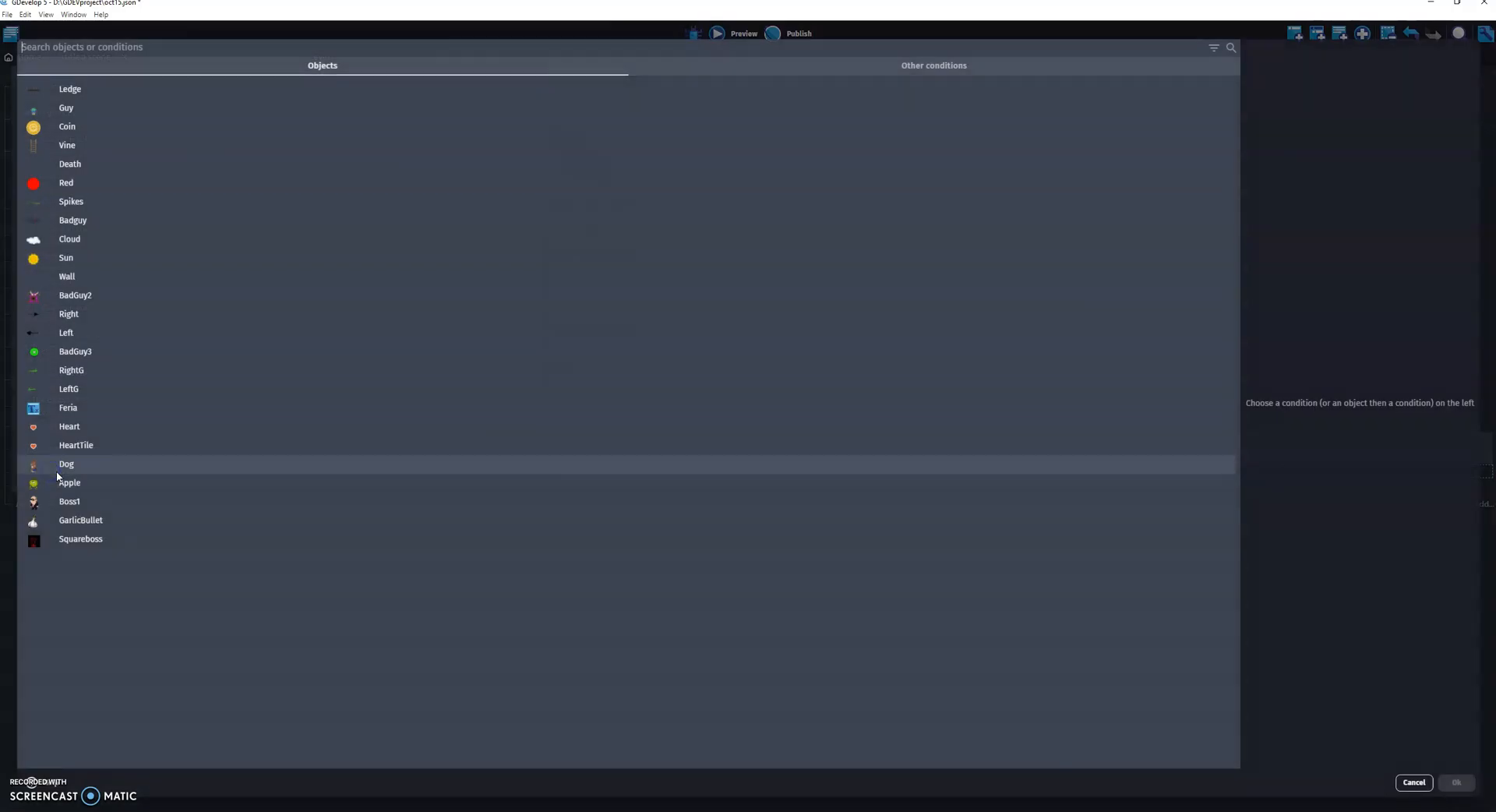
left_click(81, 520)
left_click(699, 46)
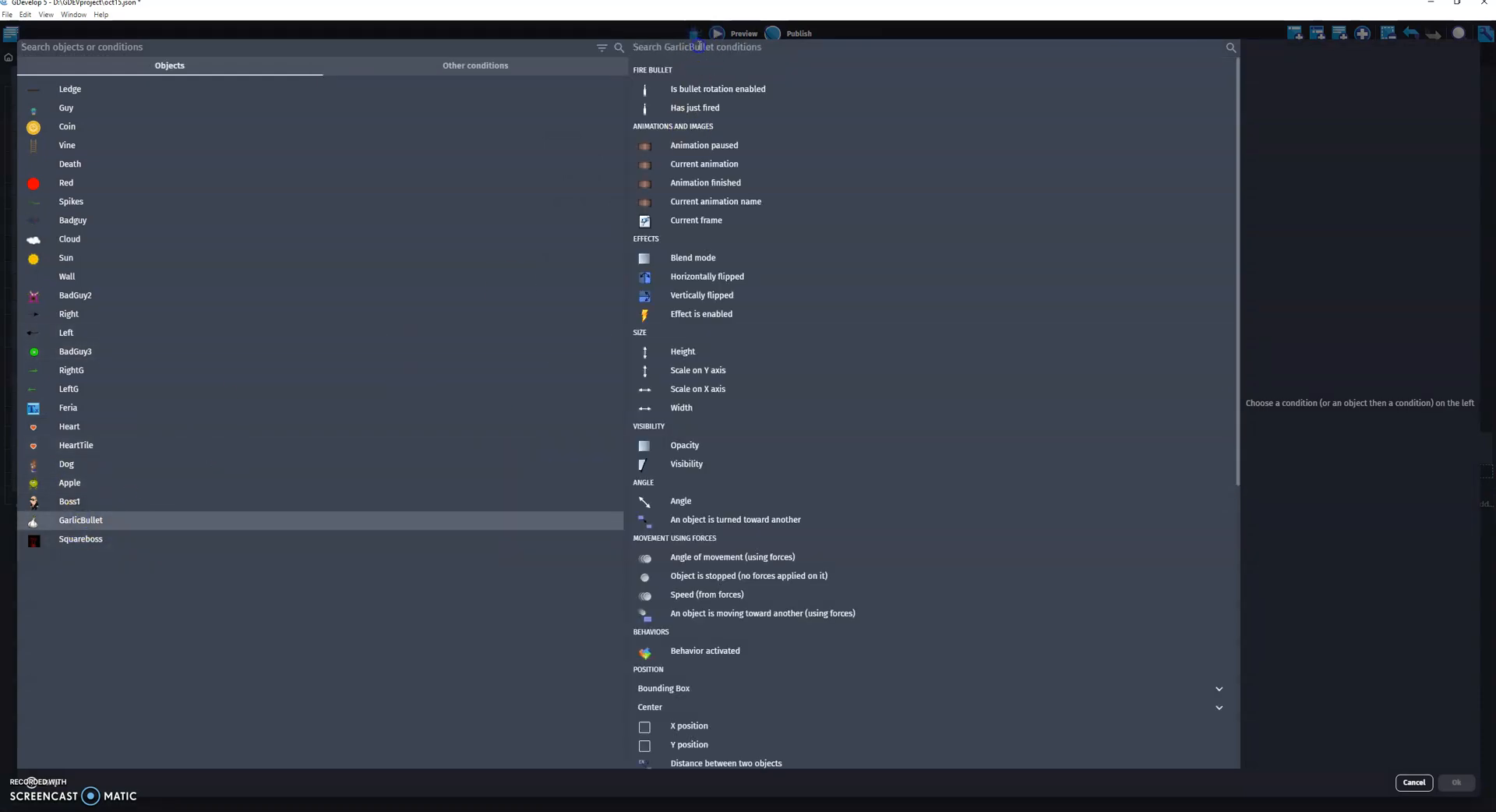
type("col")
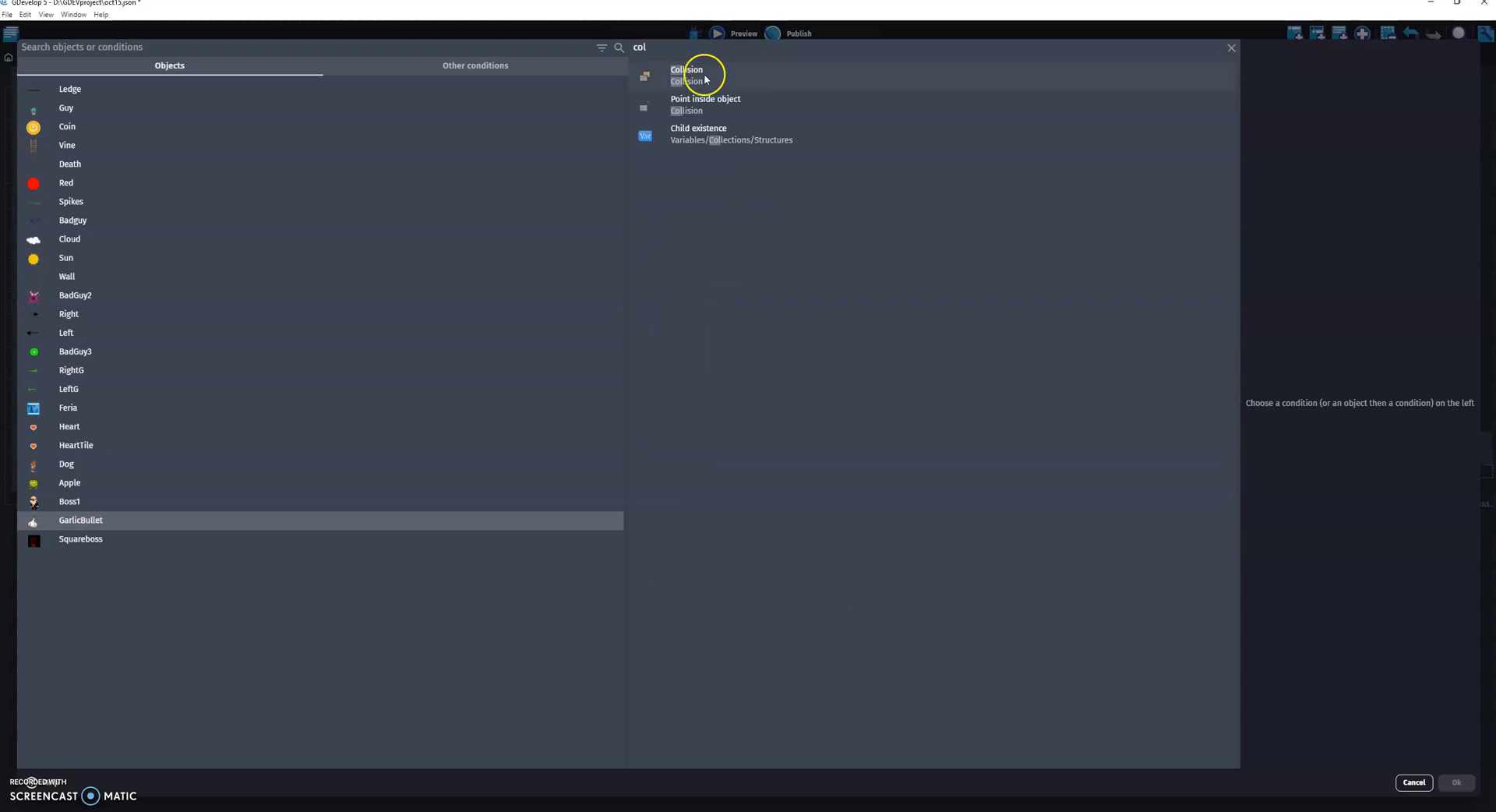
left_click(705, 64)
scroll(1076, 397, "down", 5)
left_click(1057, 408)
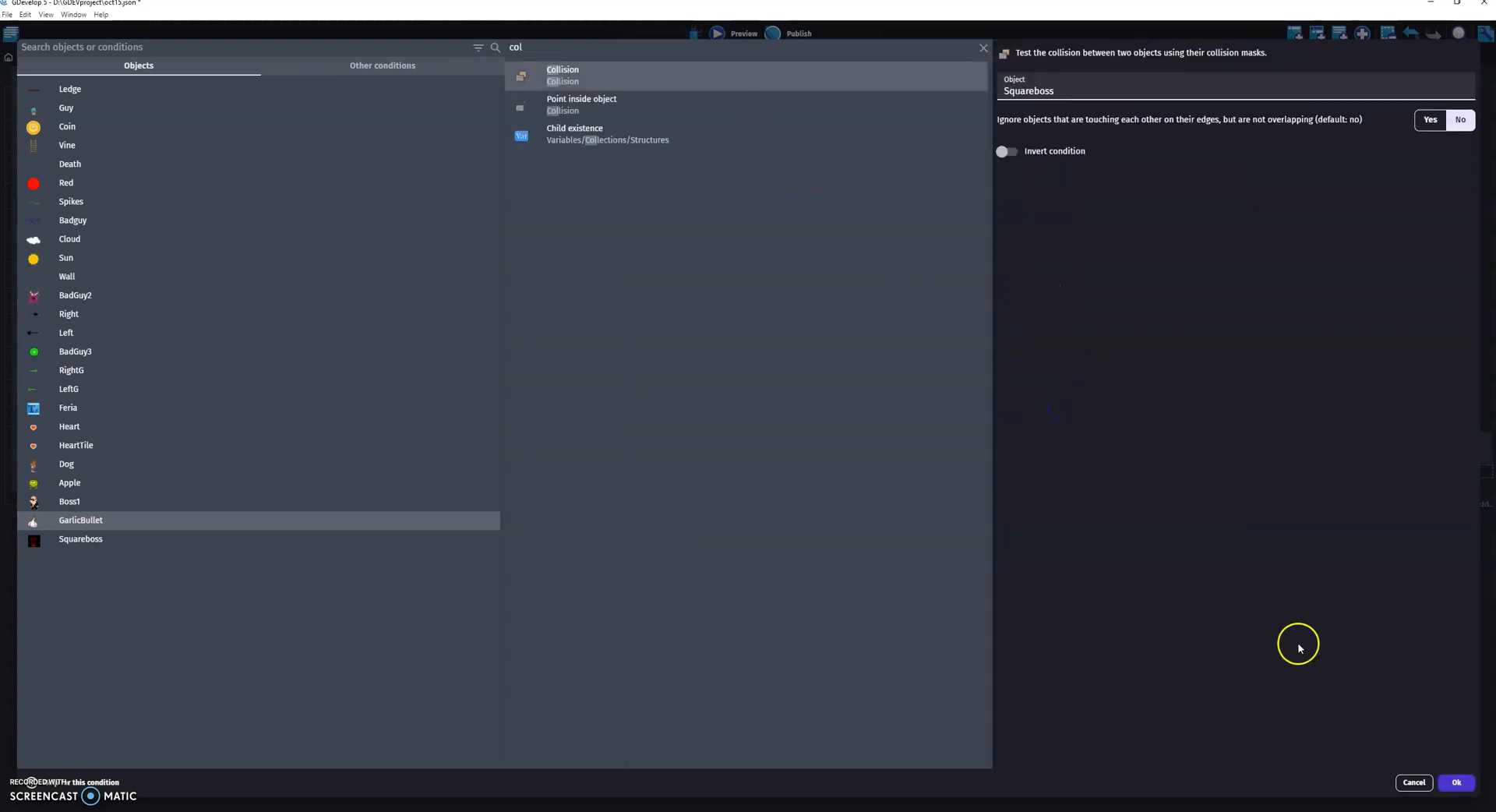
left_click(1457, 783)
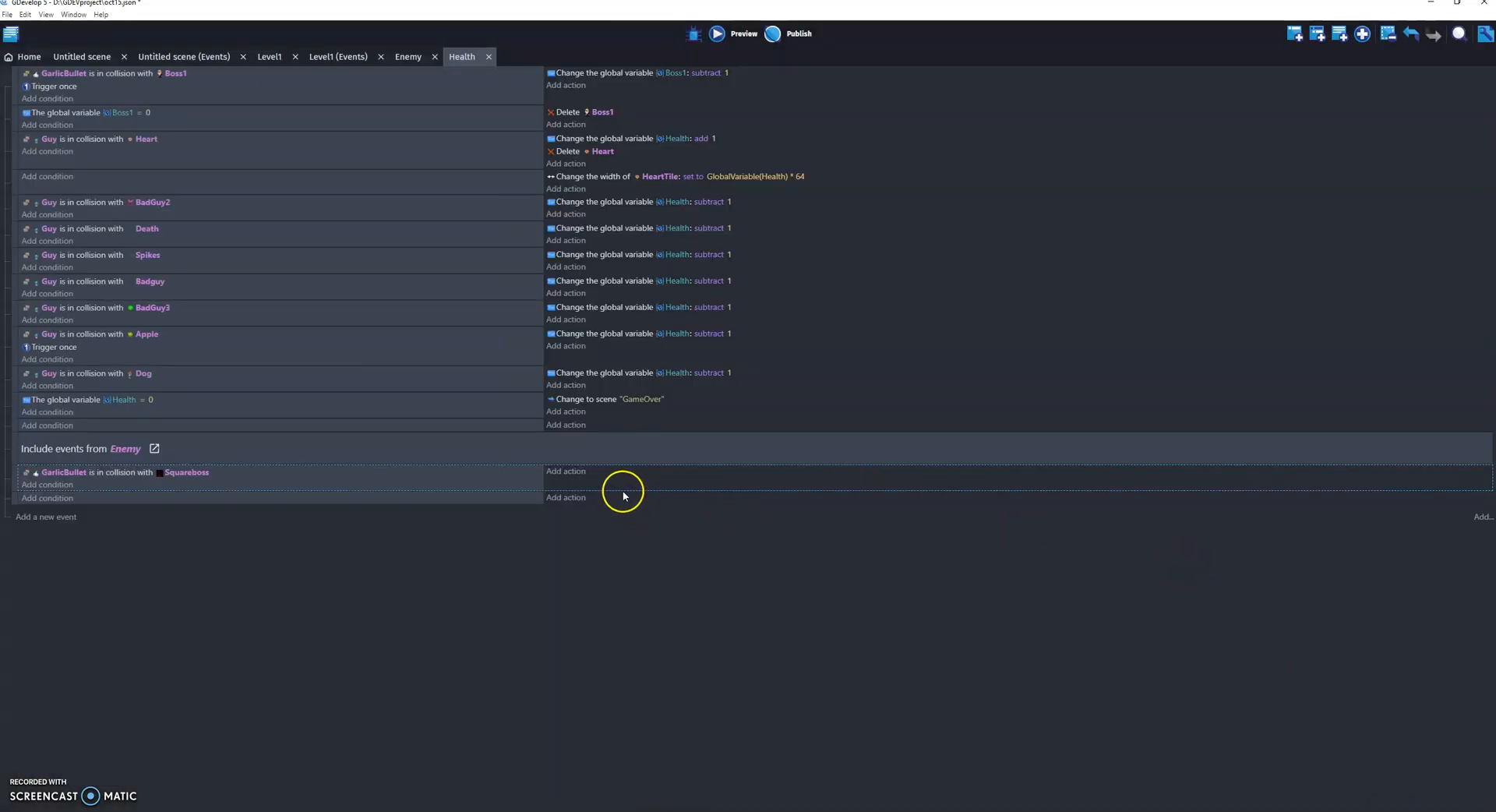
Add an action to the Squareboss collision event that subtracts 1 from the global variable SquareBoss.
left_click(574, 472)
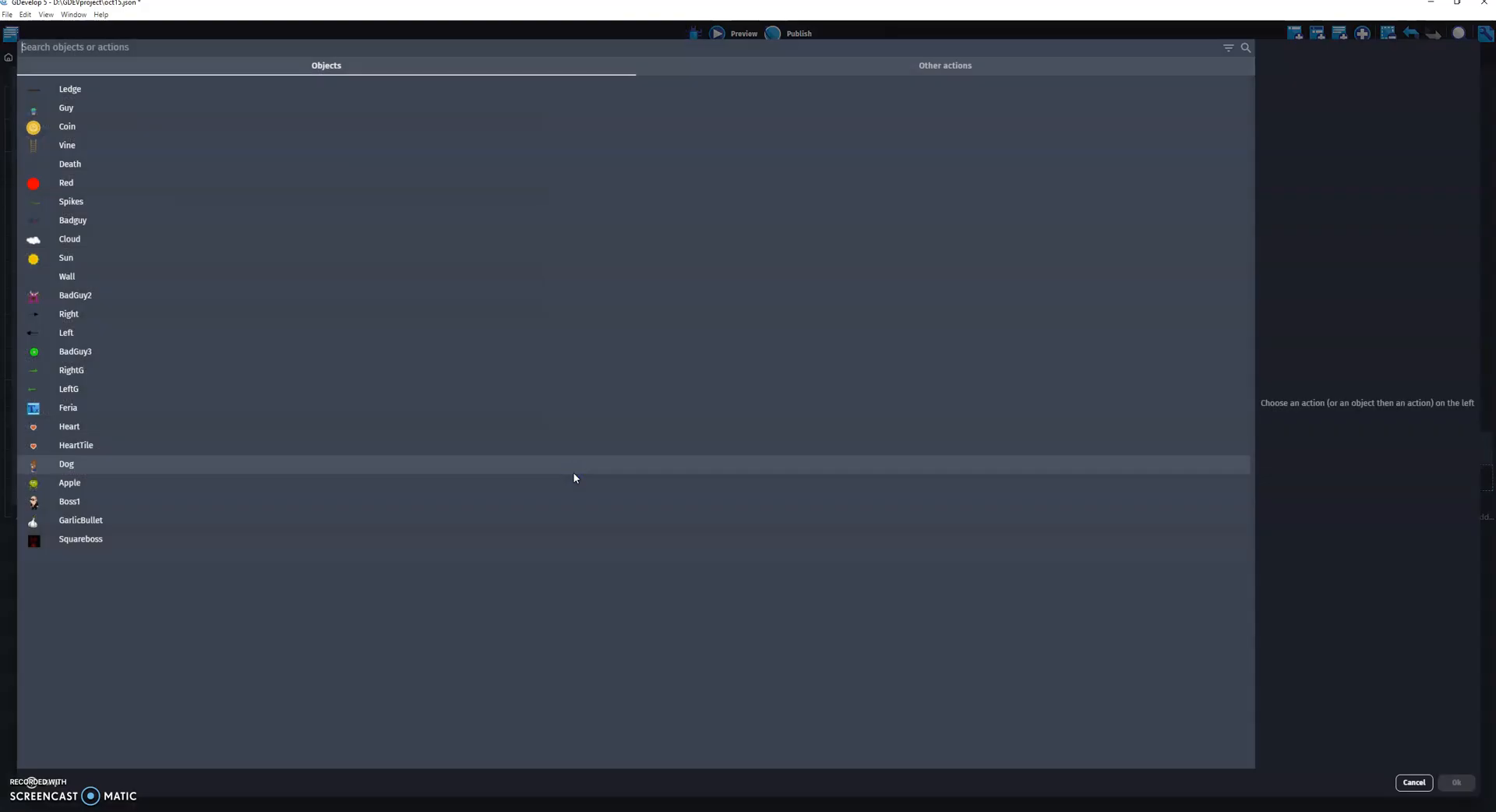
type("g")
type("al")
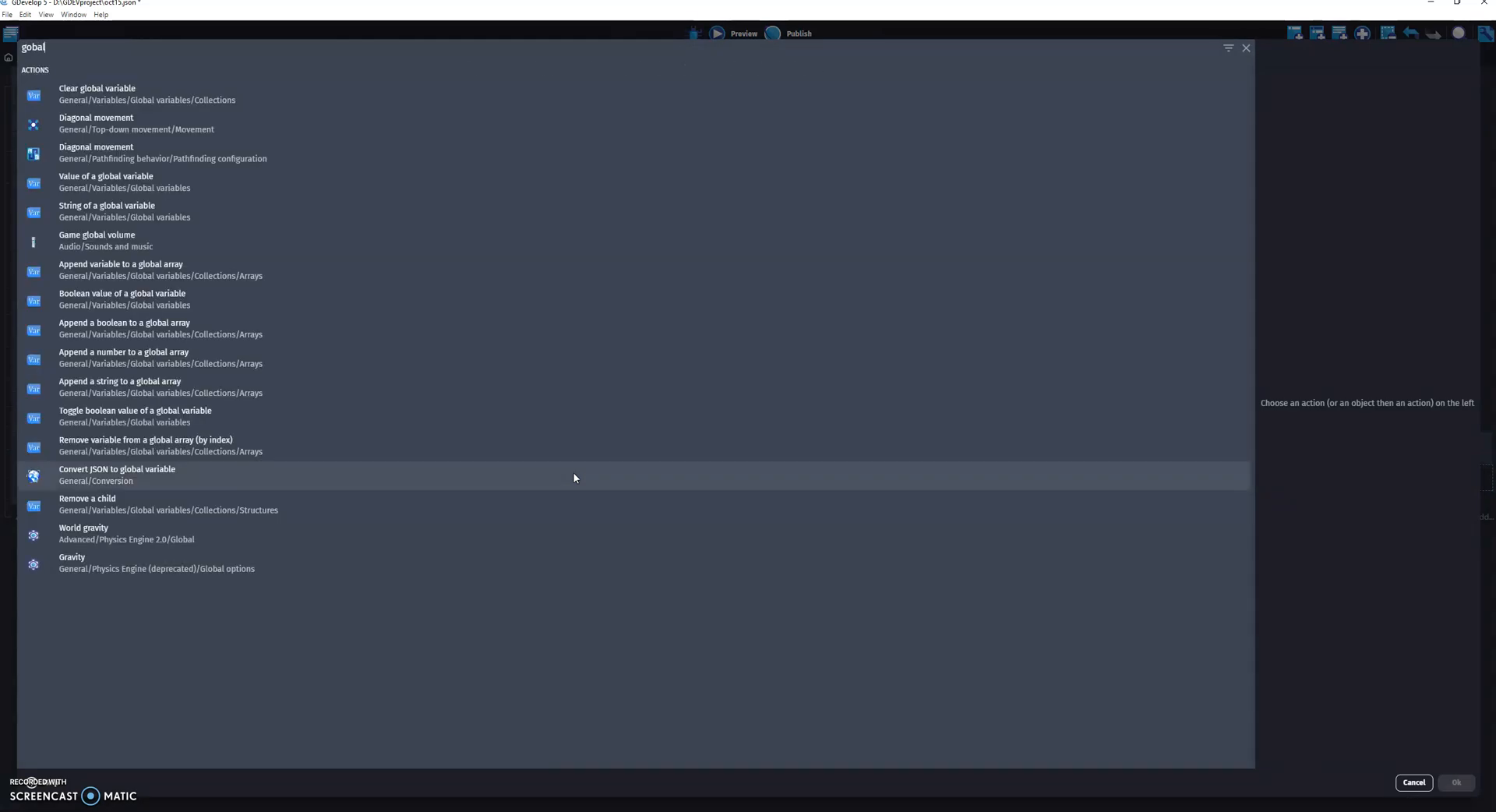
type(" va")
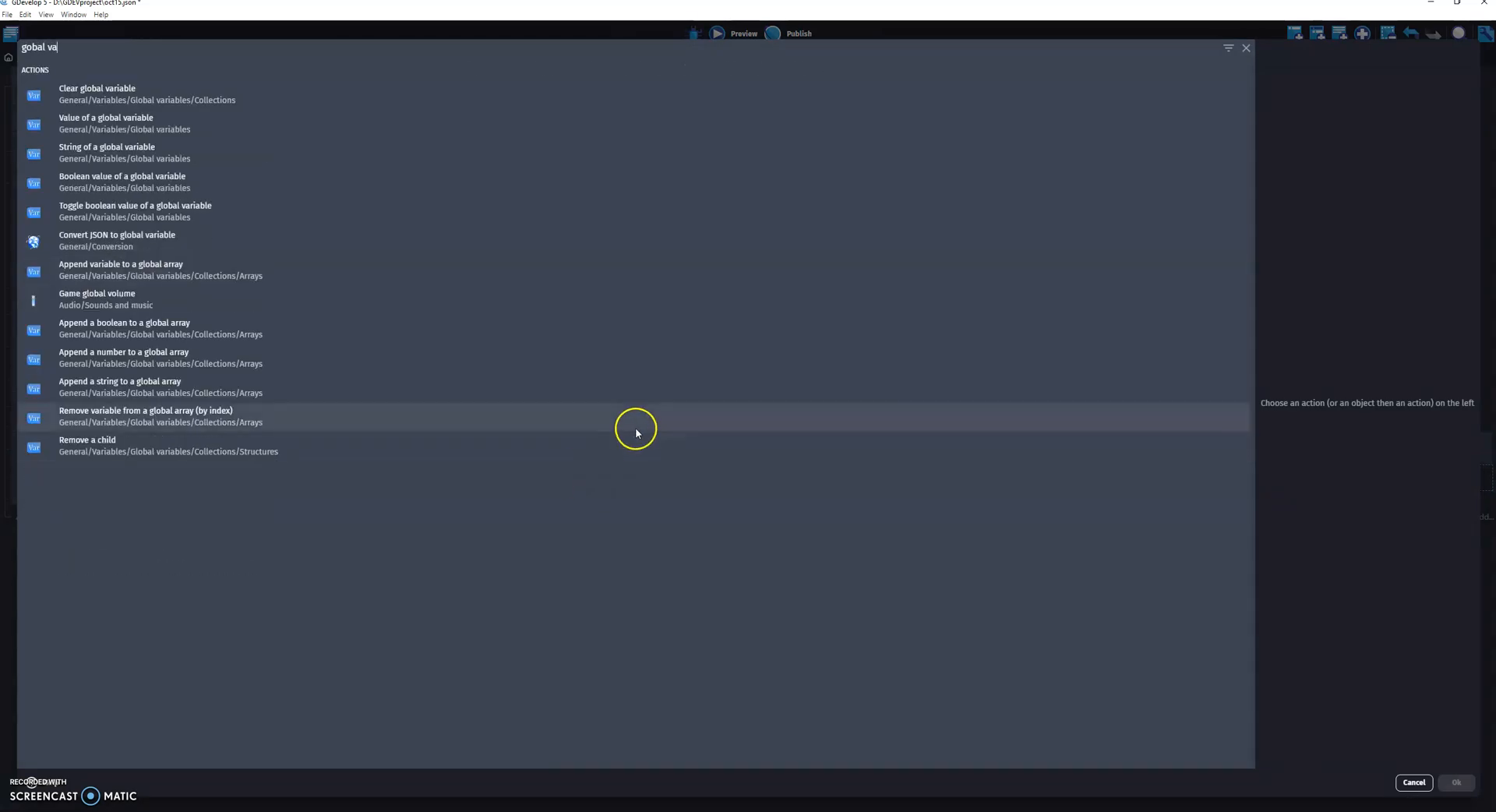
left_click(104, 127)
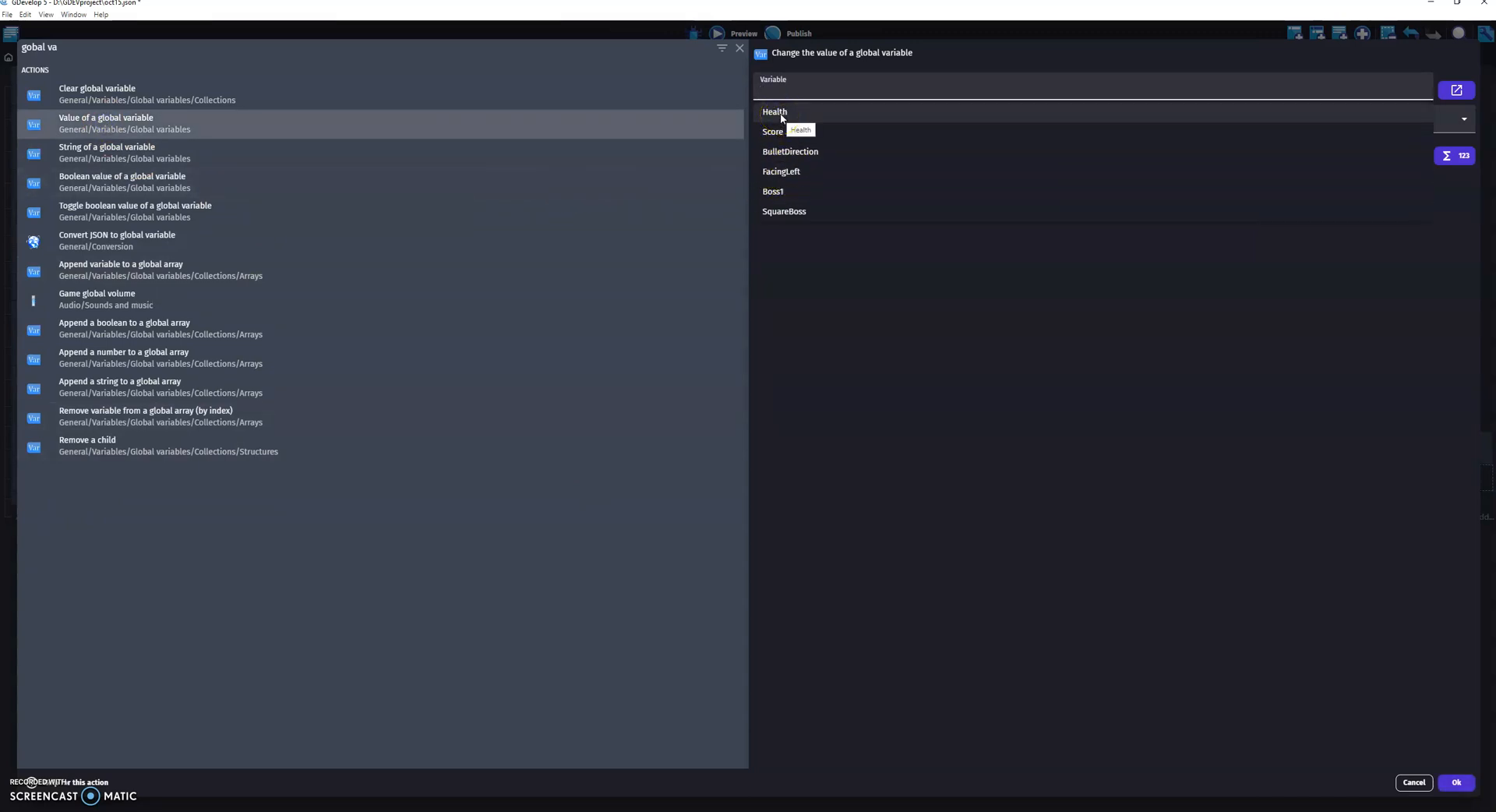
left_click(785, 212)
left_click(795, 127)
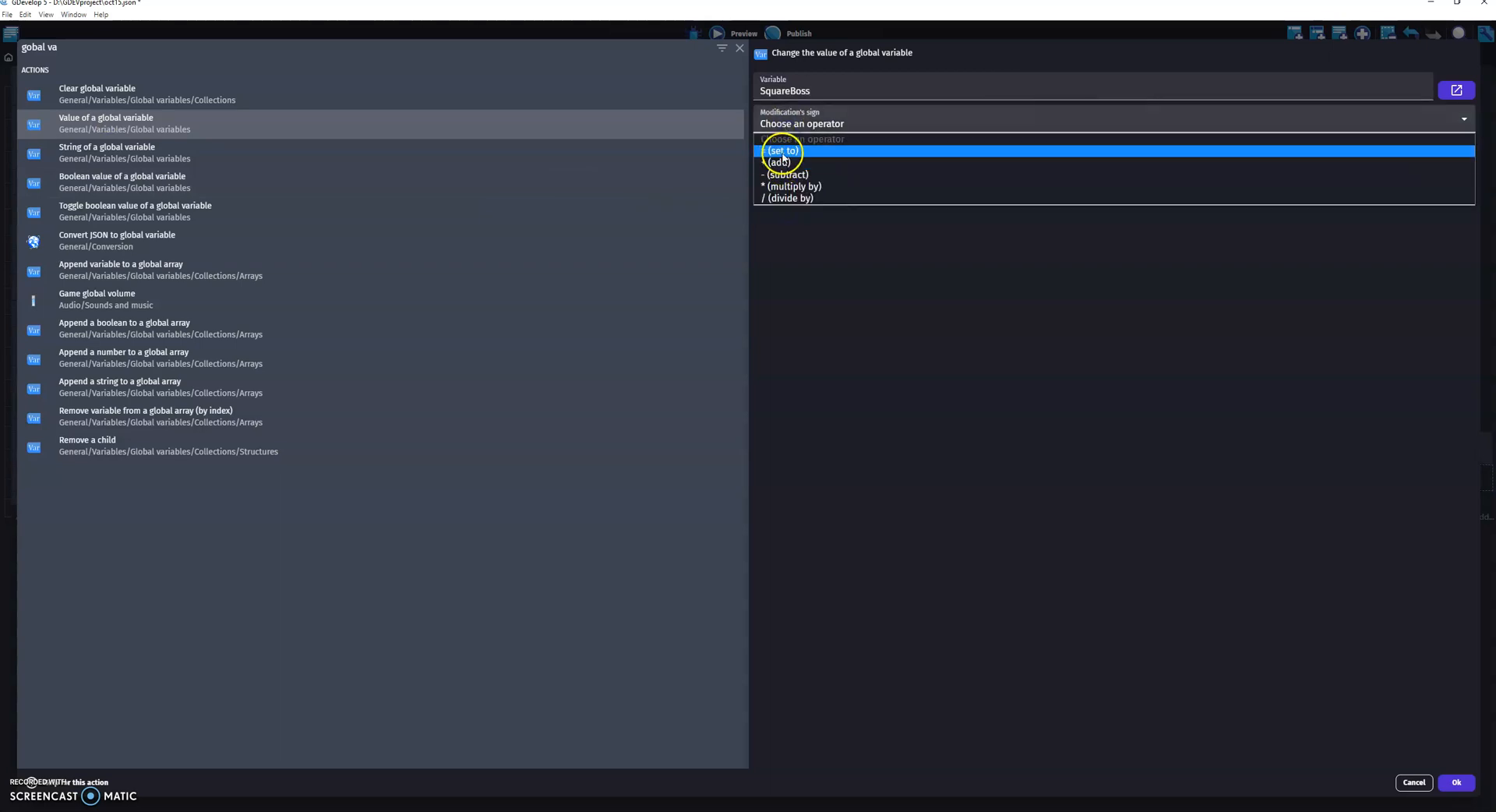
left_click(788, 174)
type("1")
left_click(1458, 783)
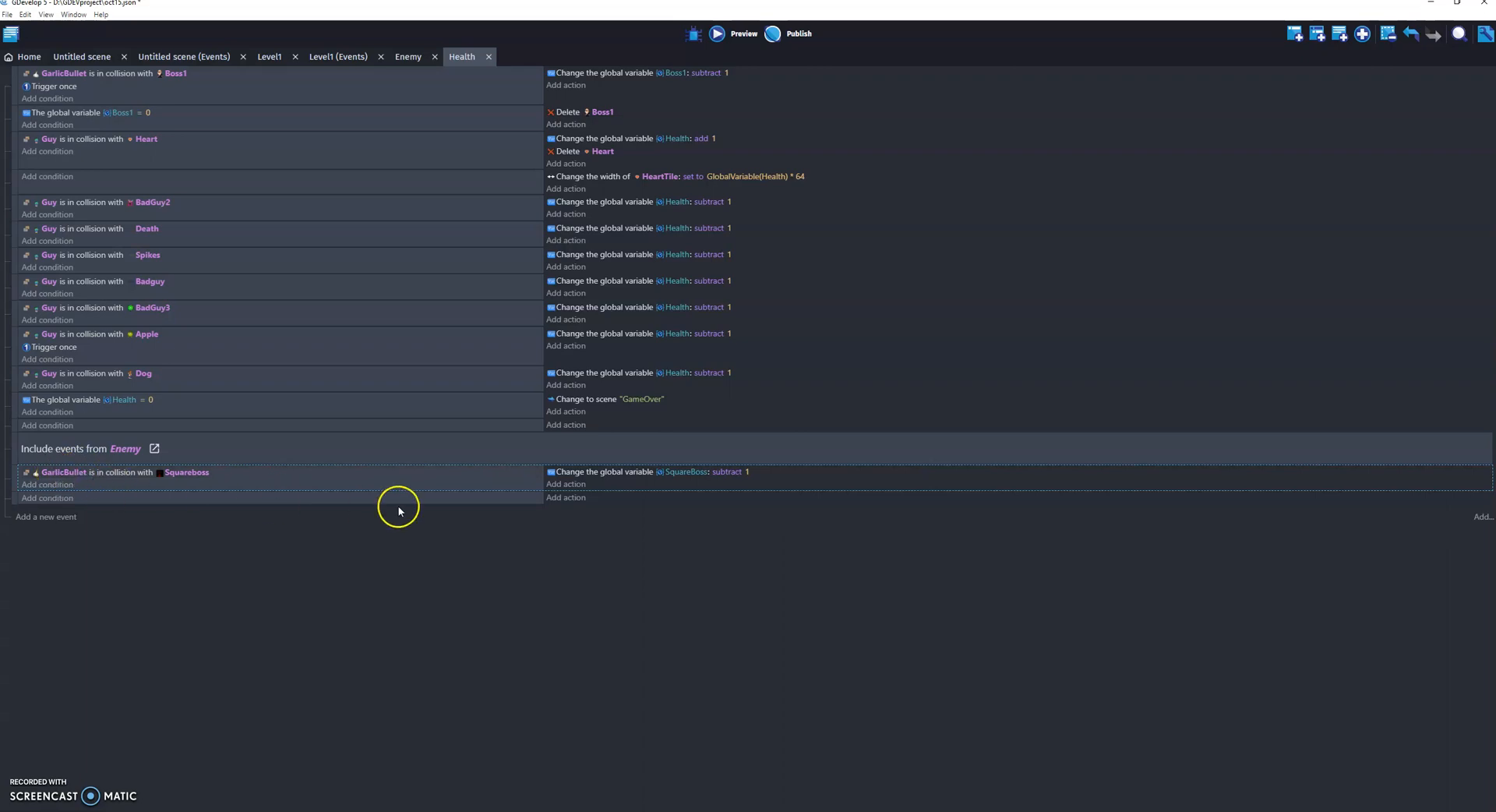
Add a second action to the Squareboss collision event that deletes the GarlicBullet object.
left_click(566, 484)
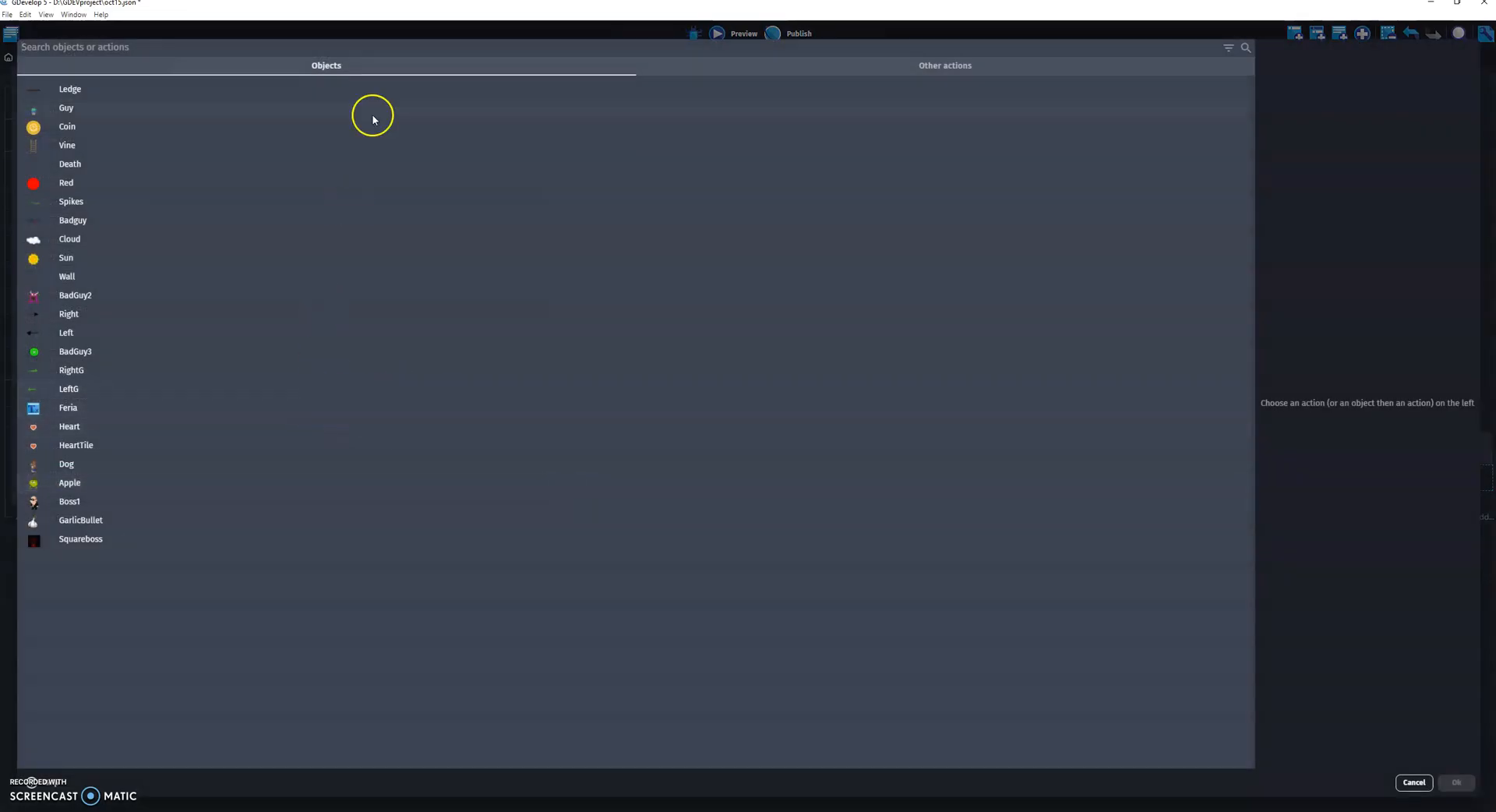
type("dele")
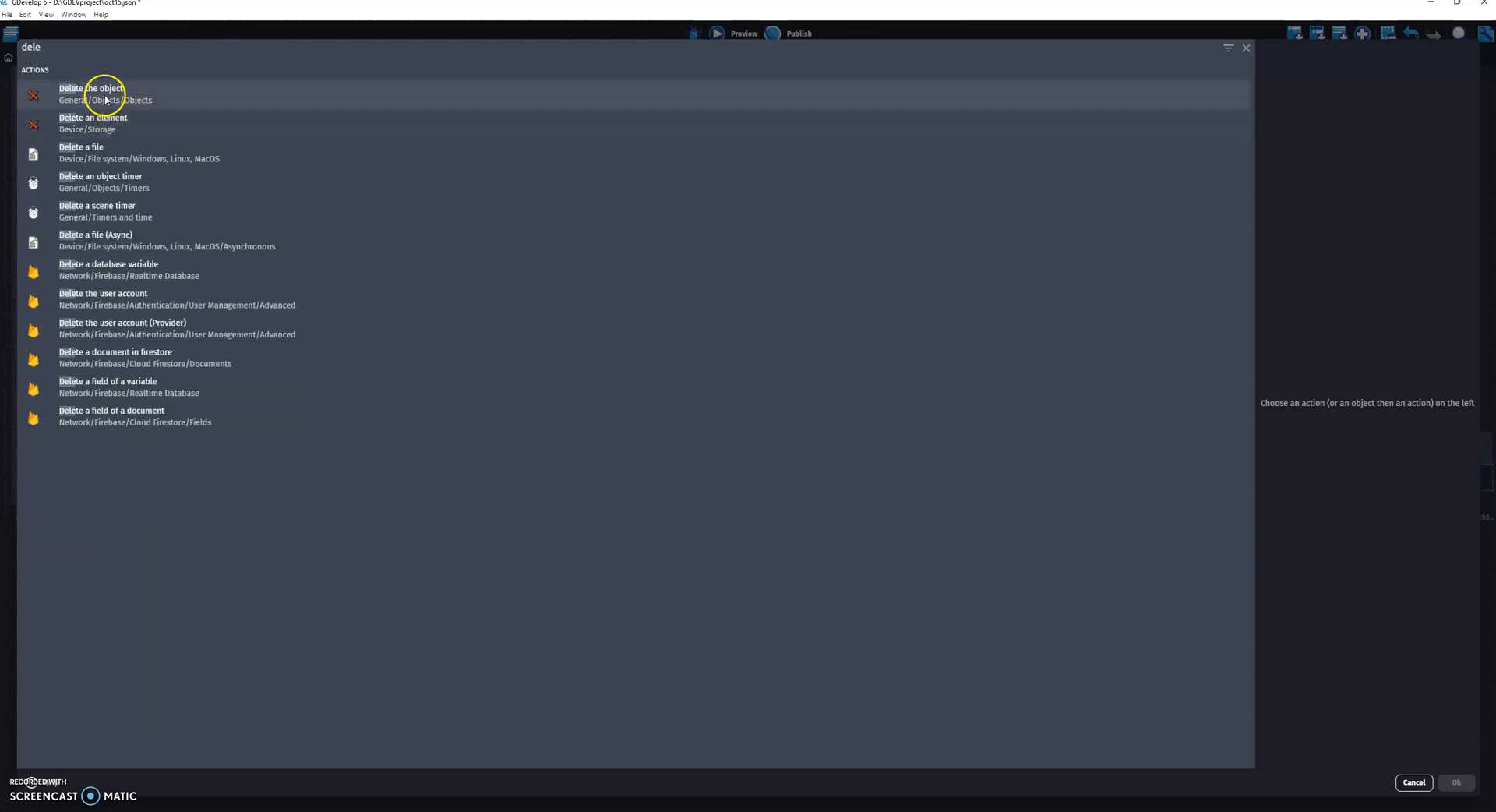
left_click(105, 97)
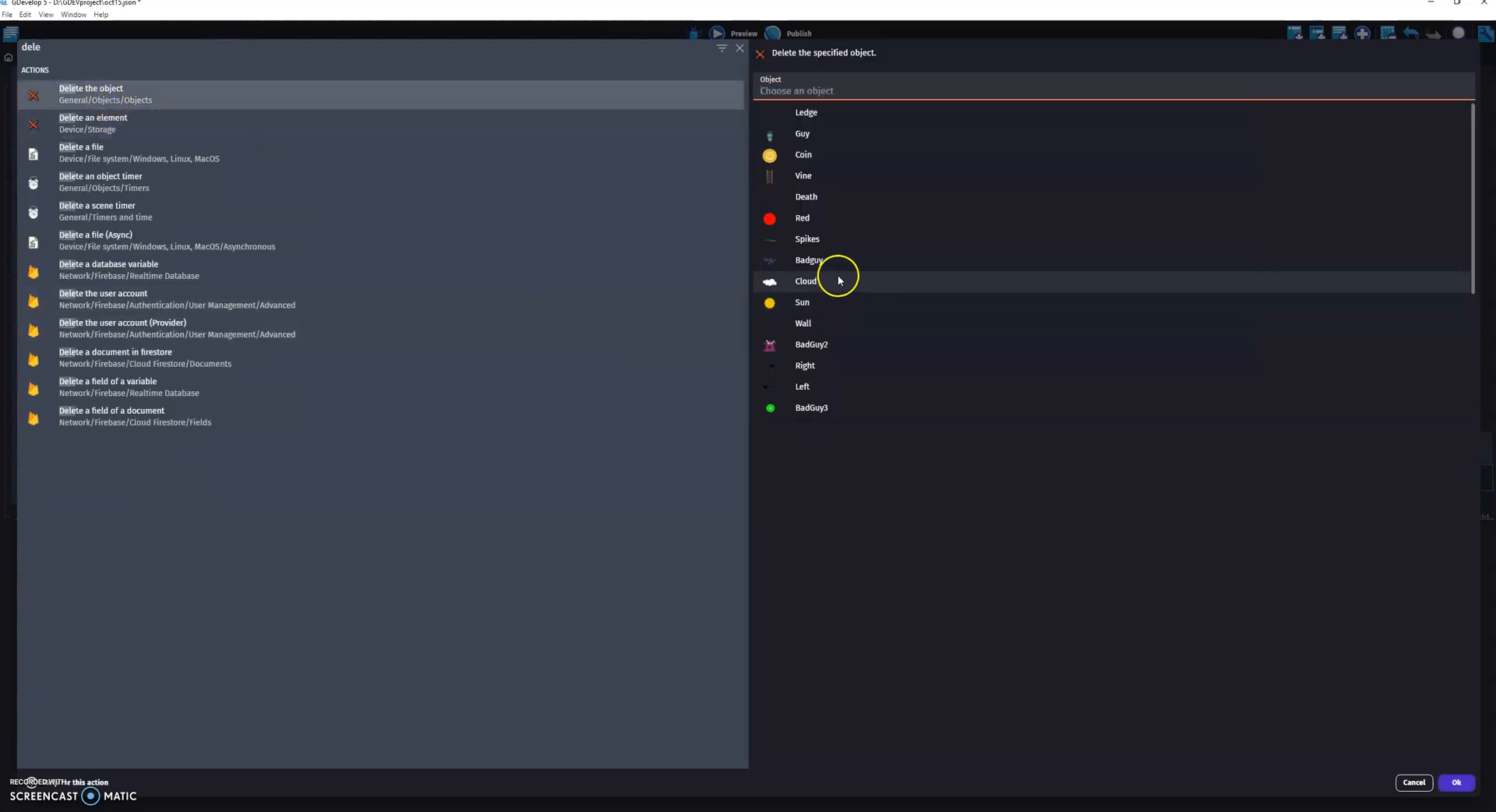
left_click(818, 387)
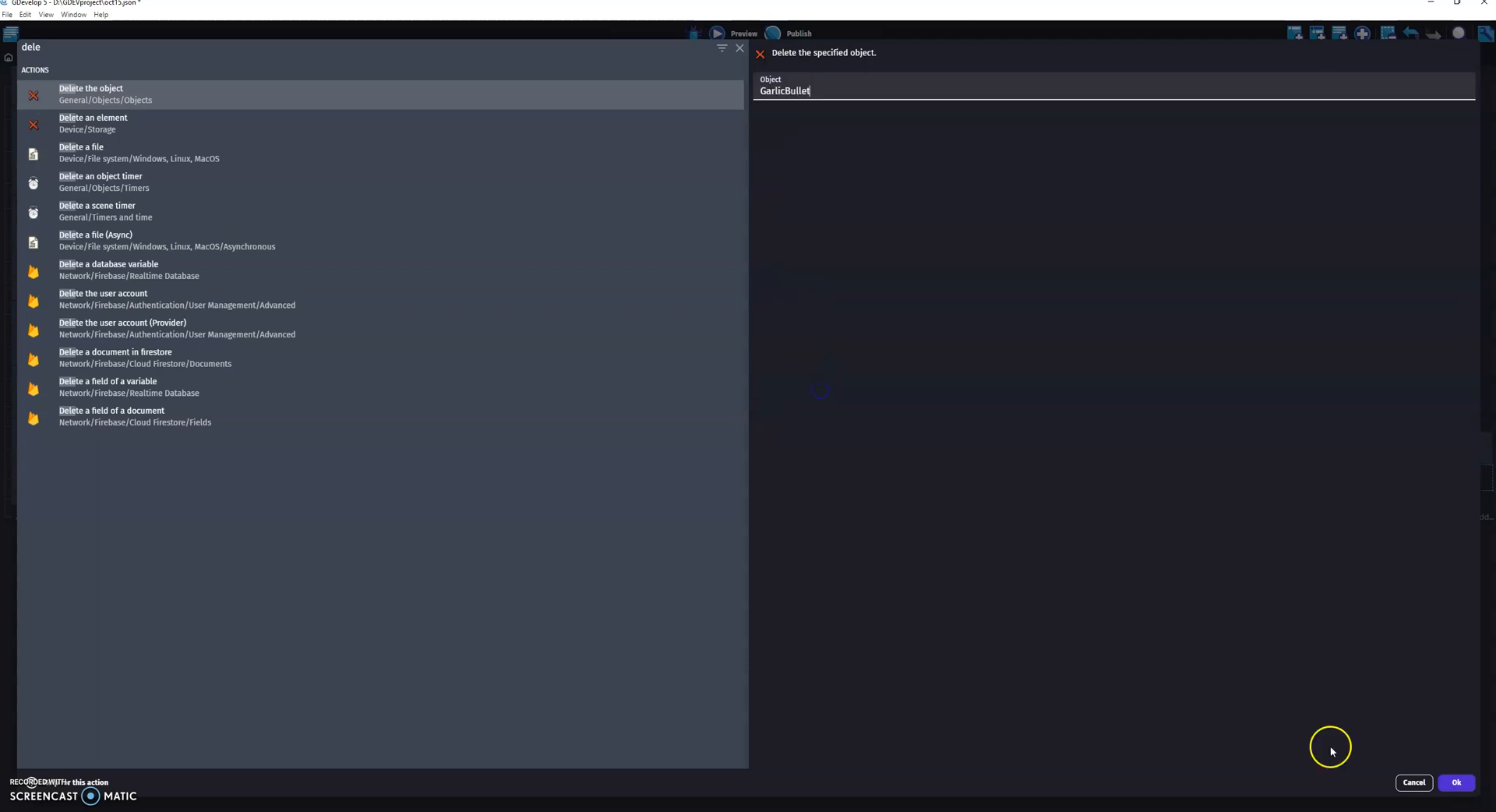
left_click(1455, 782)
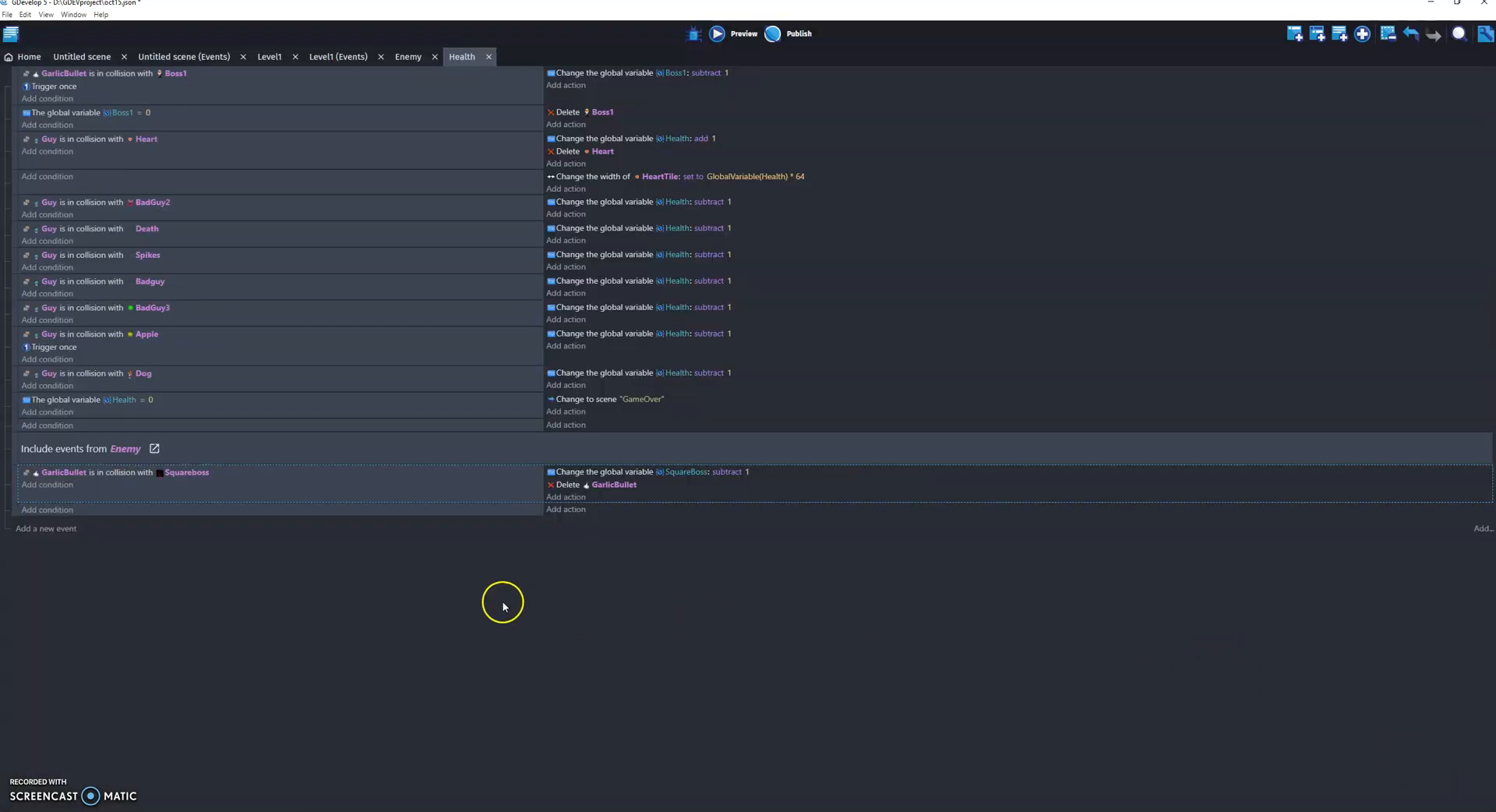
Add a "Trigger once while true" condition to the GarlicBullet and Squareboss collision event.
left_click(53, 489)
left_click(240, 540)
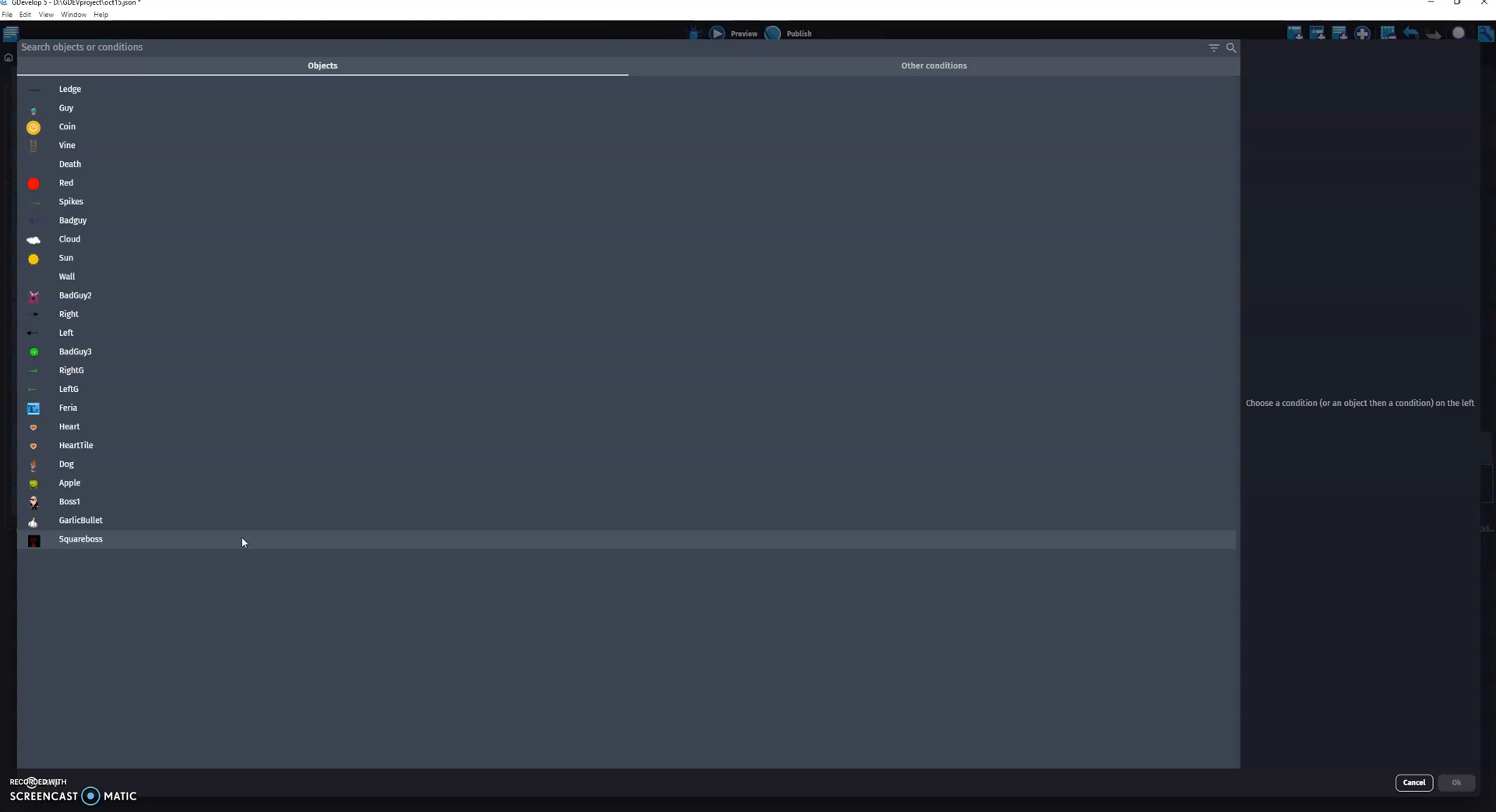
type("trig")
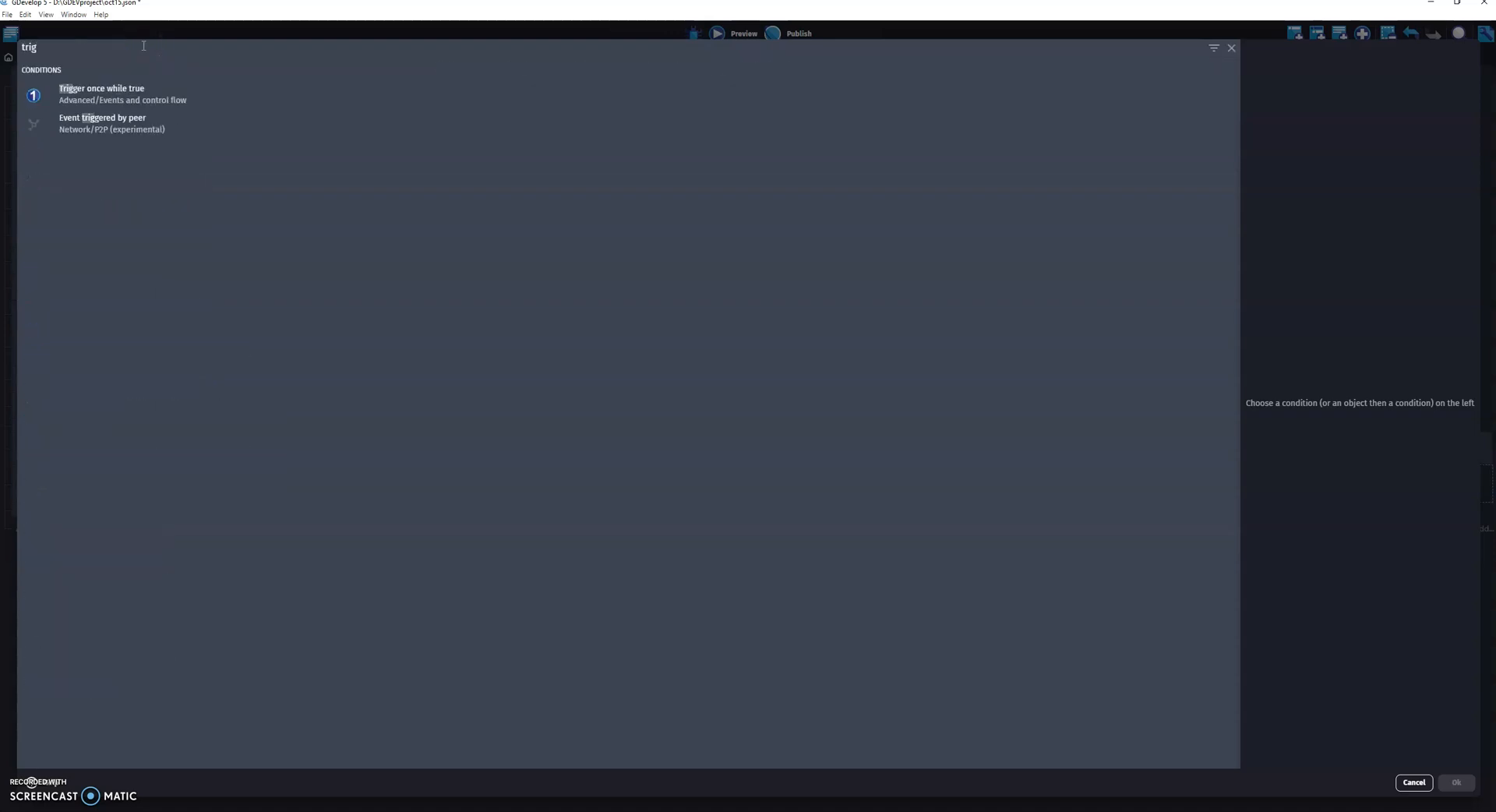
left_click(121, 90)
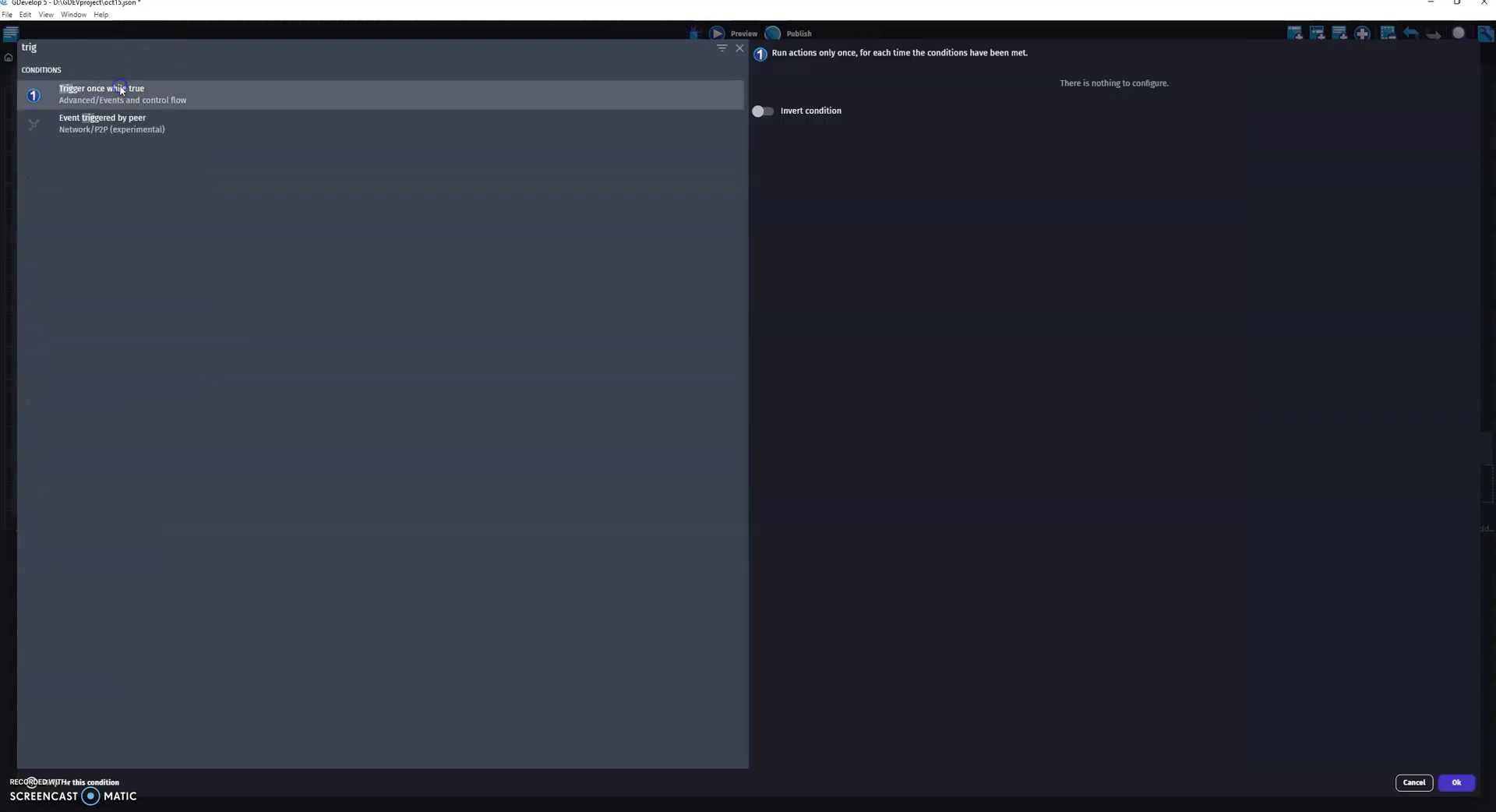
left_click(1456, 782)
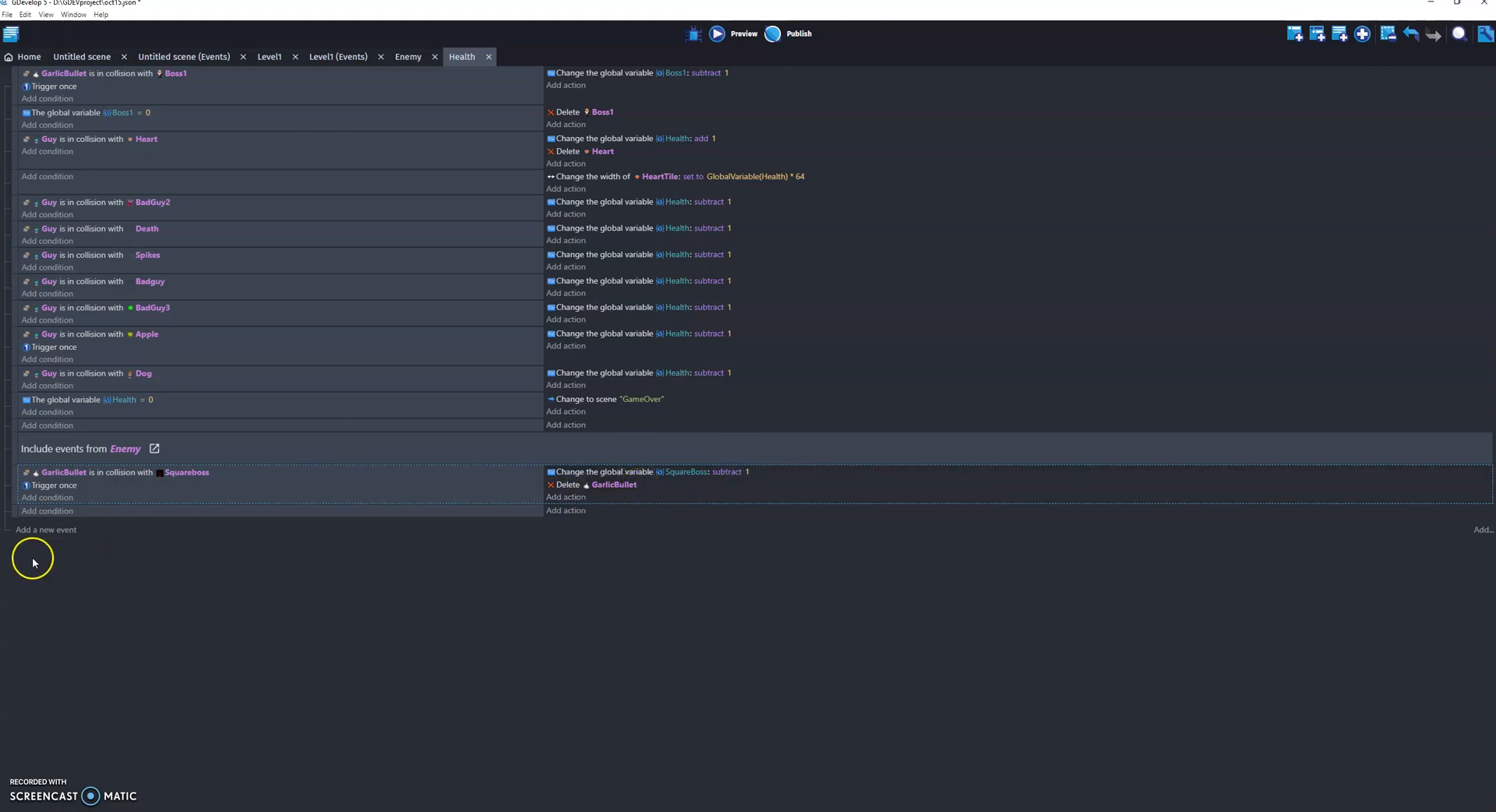
Add an empty event at the end, and give the event below the Squareboss collision the condition that global variable SquareBoss equals 0.
left_click(44, 531)
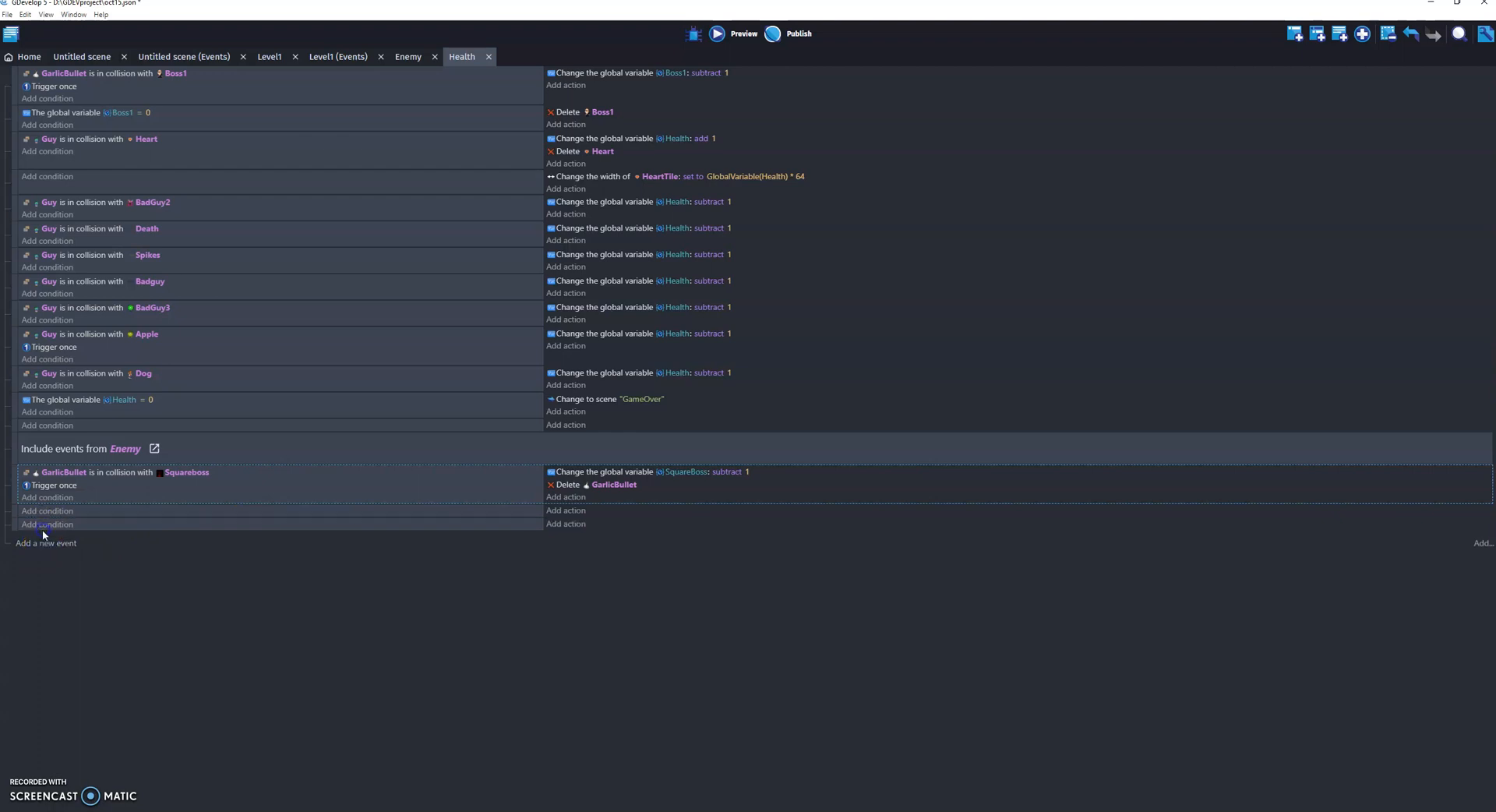
left_click(49, 524)
left_click(49, 524)
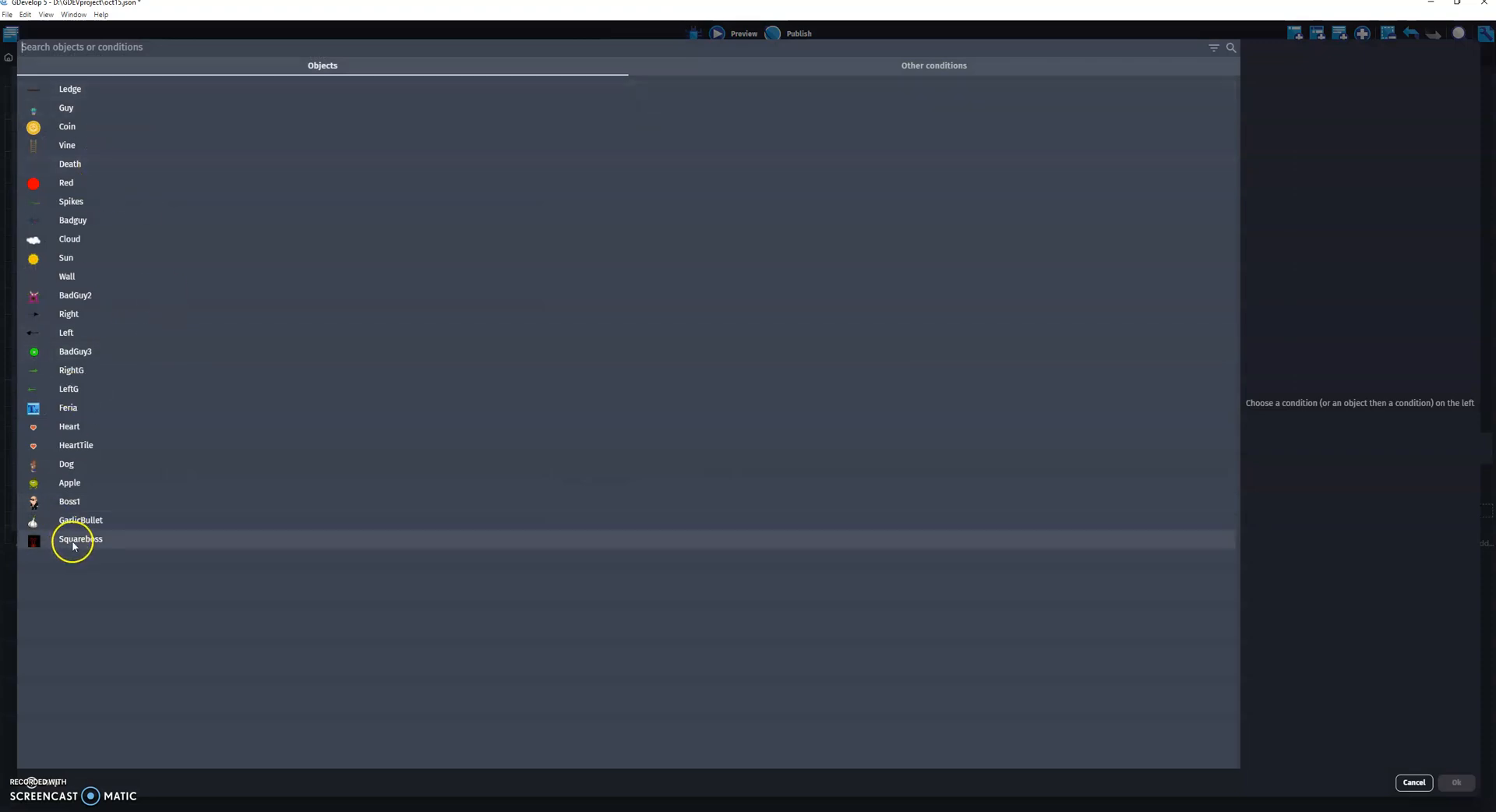
left_click(72, 540)
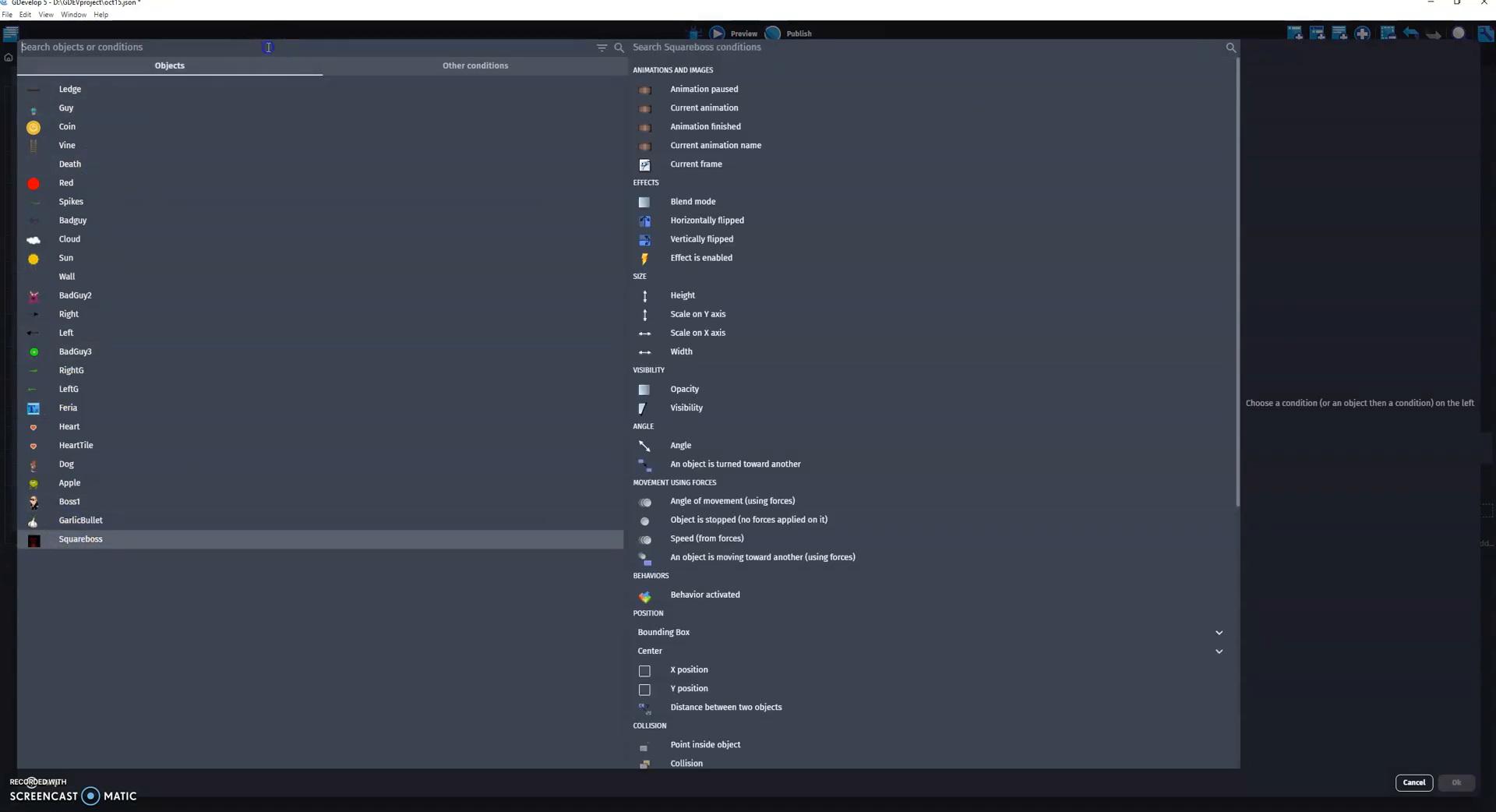
left_click(268, 47)
type("glob")
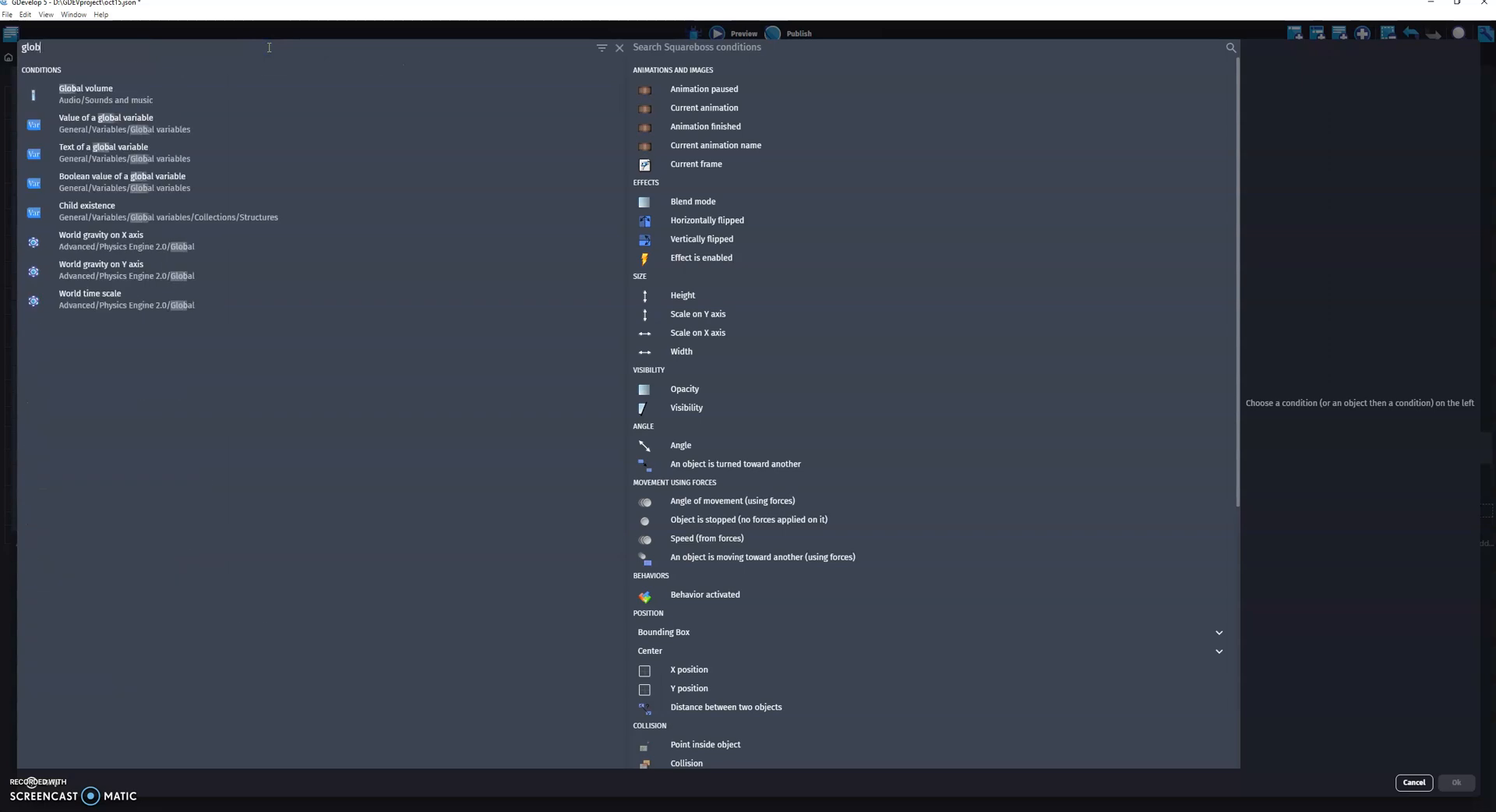
type("al va")
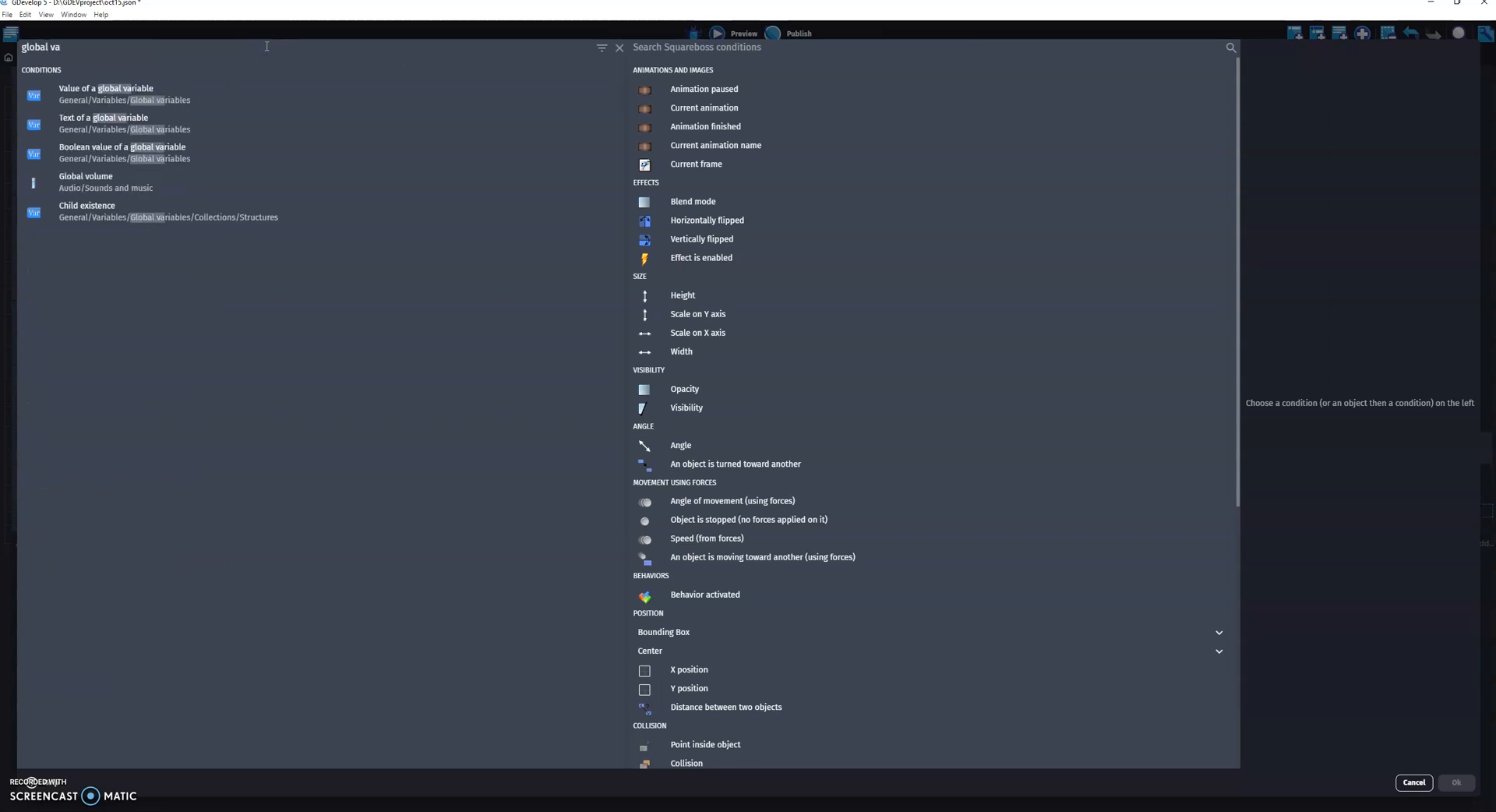
left_click(107, 96)
left_click(778, 211)
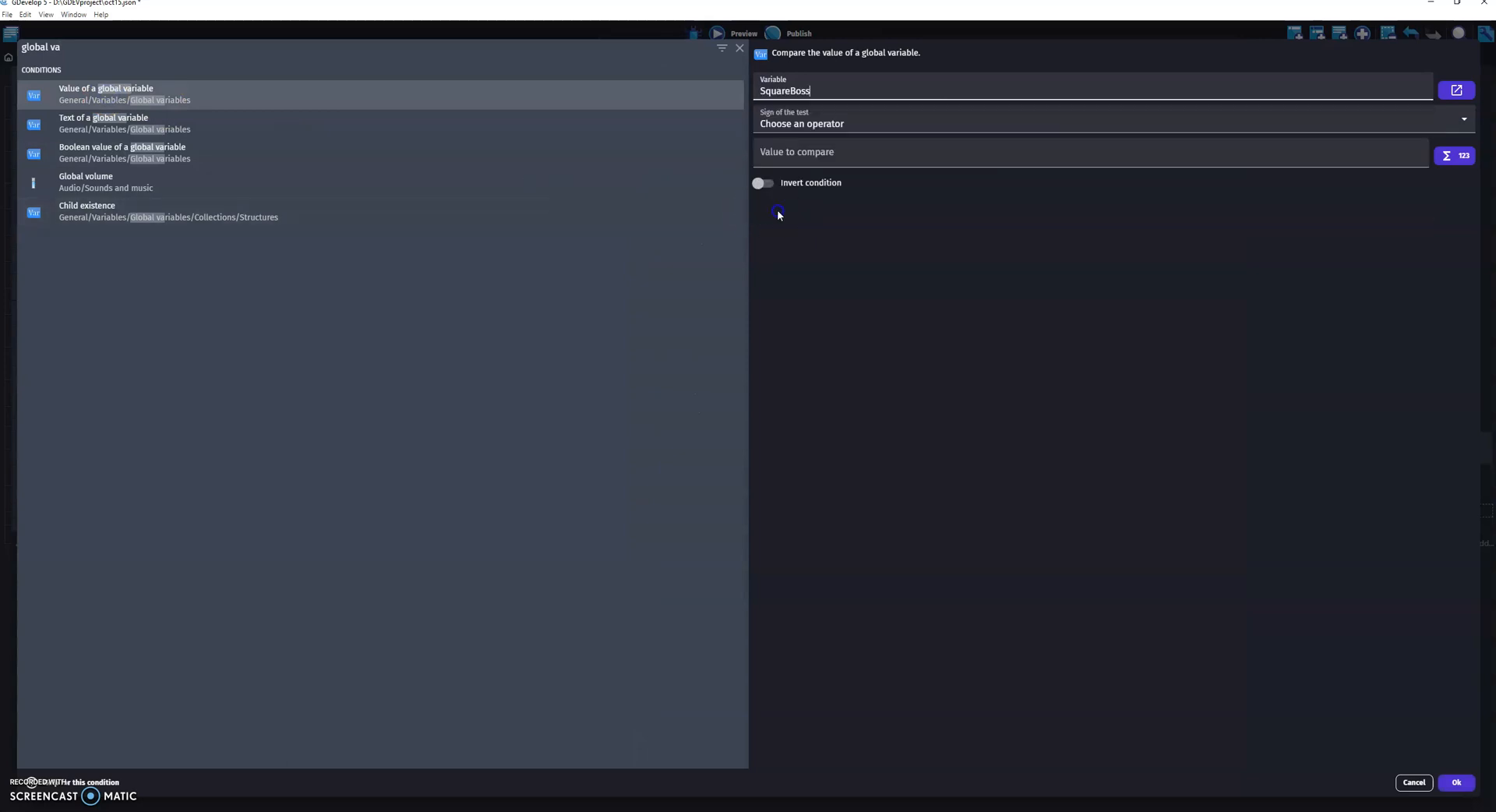
left_click(858, 126)
left_click(795, 151)
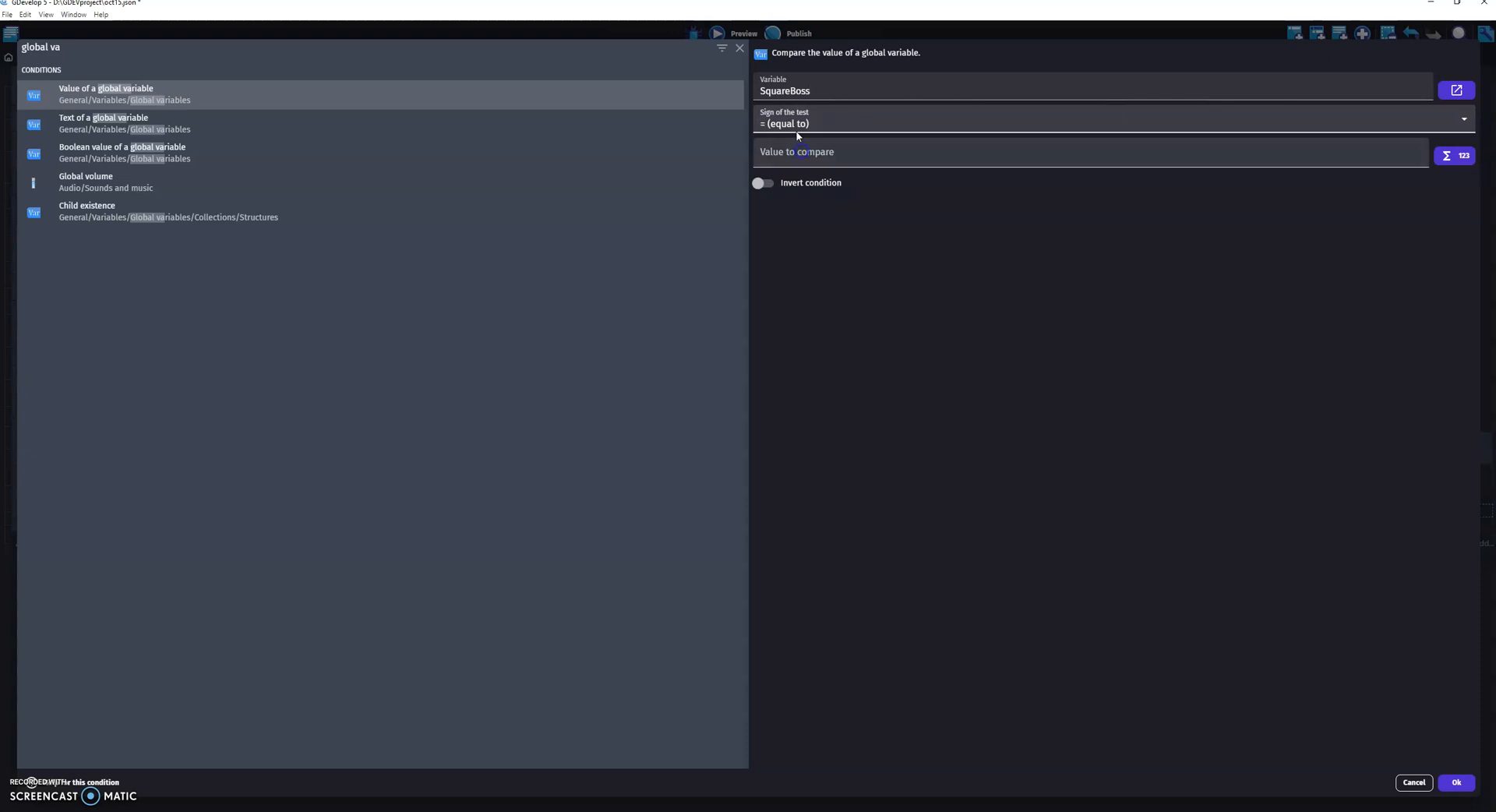
left_click(779, 153)
type("0")
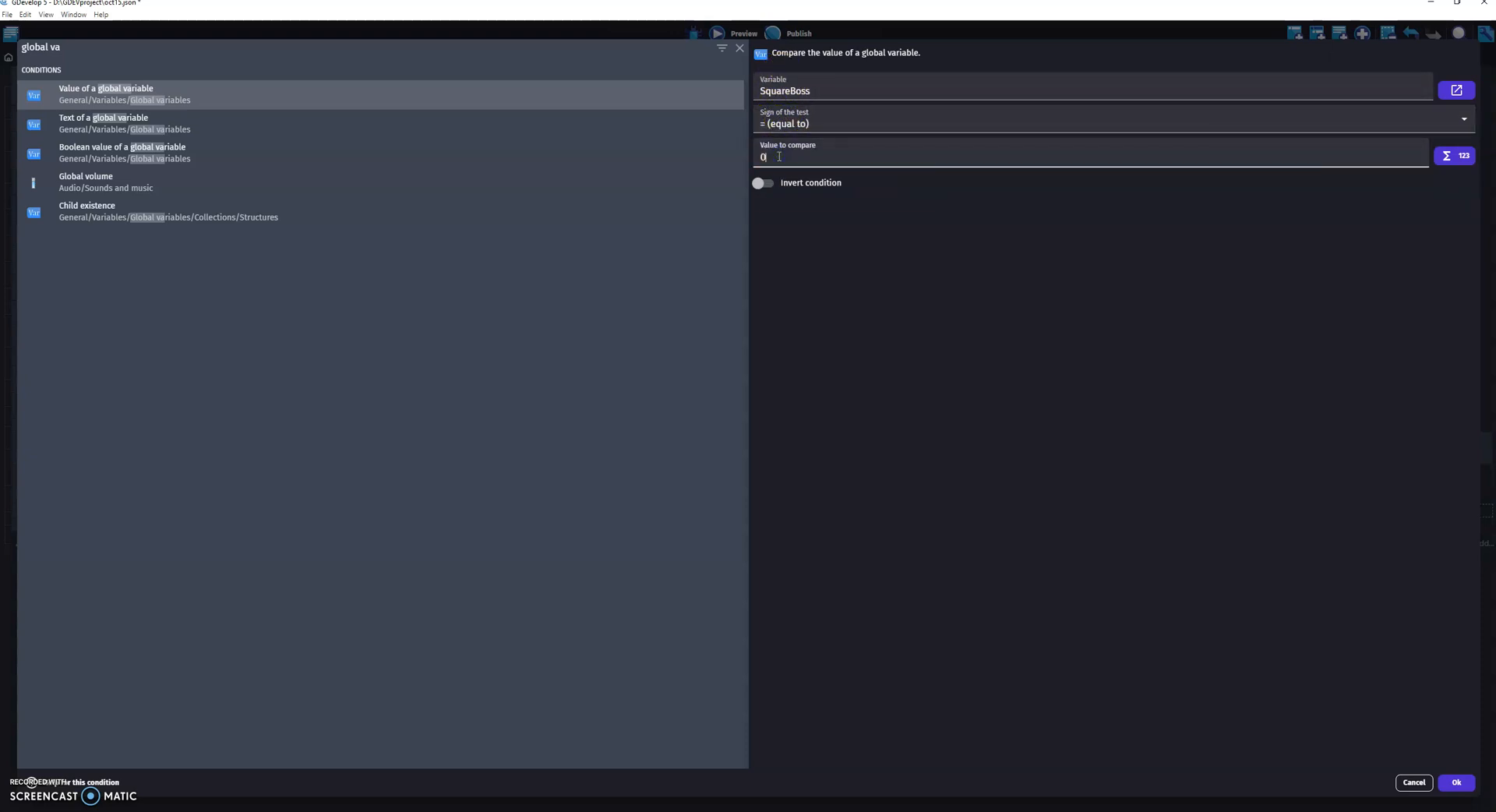
left_click(1455, 782)
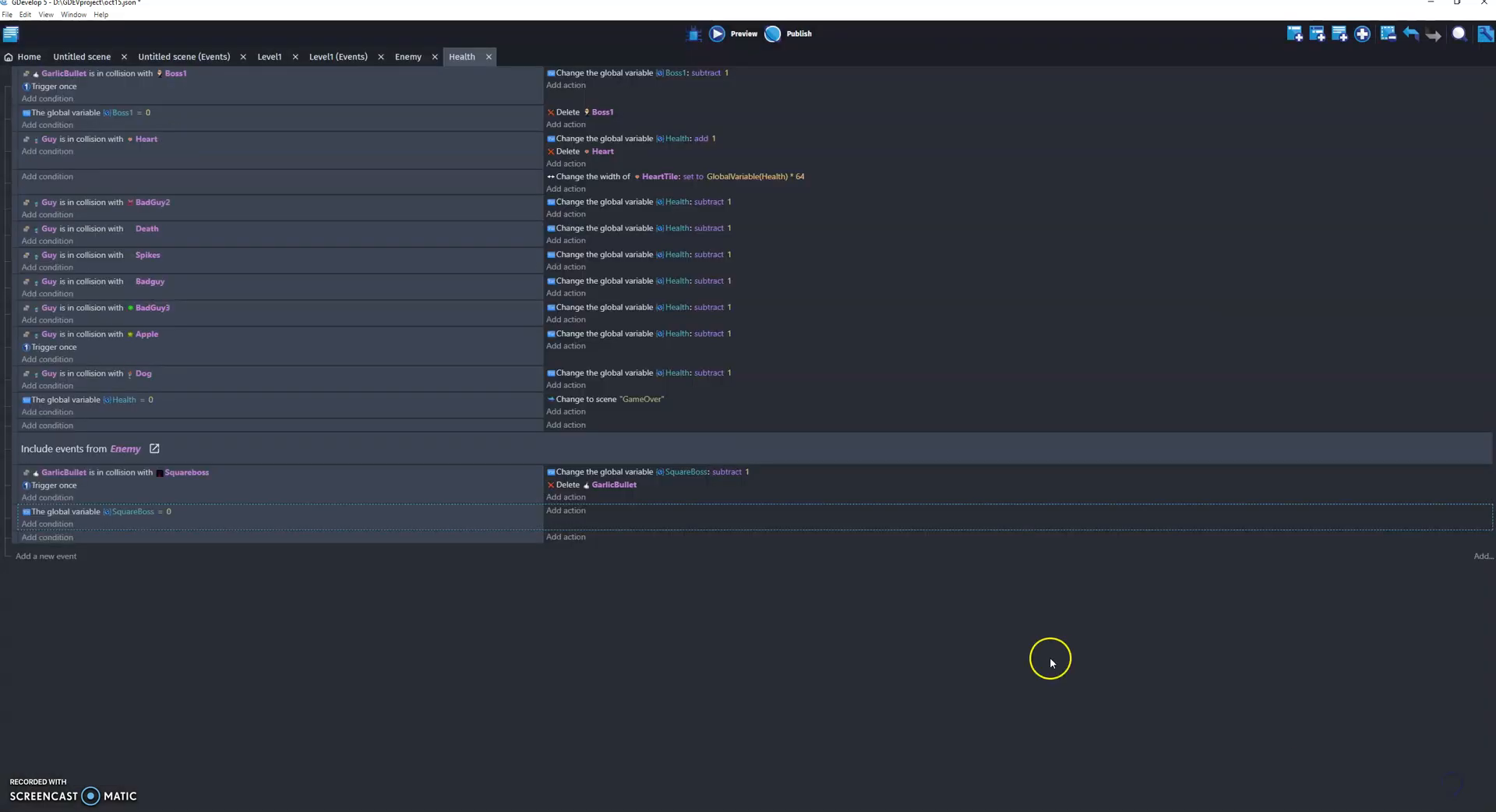
Add an action to the SquareBoss = 0 event that deletes the Squareboss object.
left_click(566, 511)
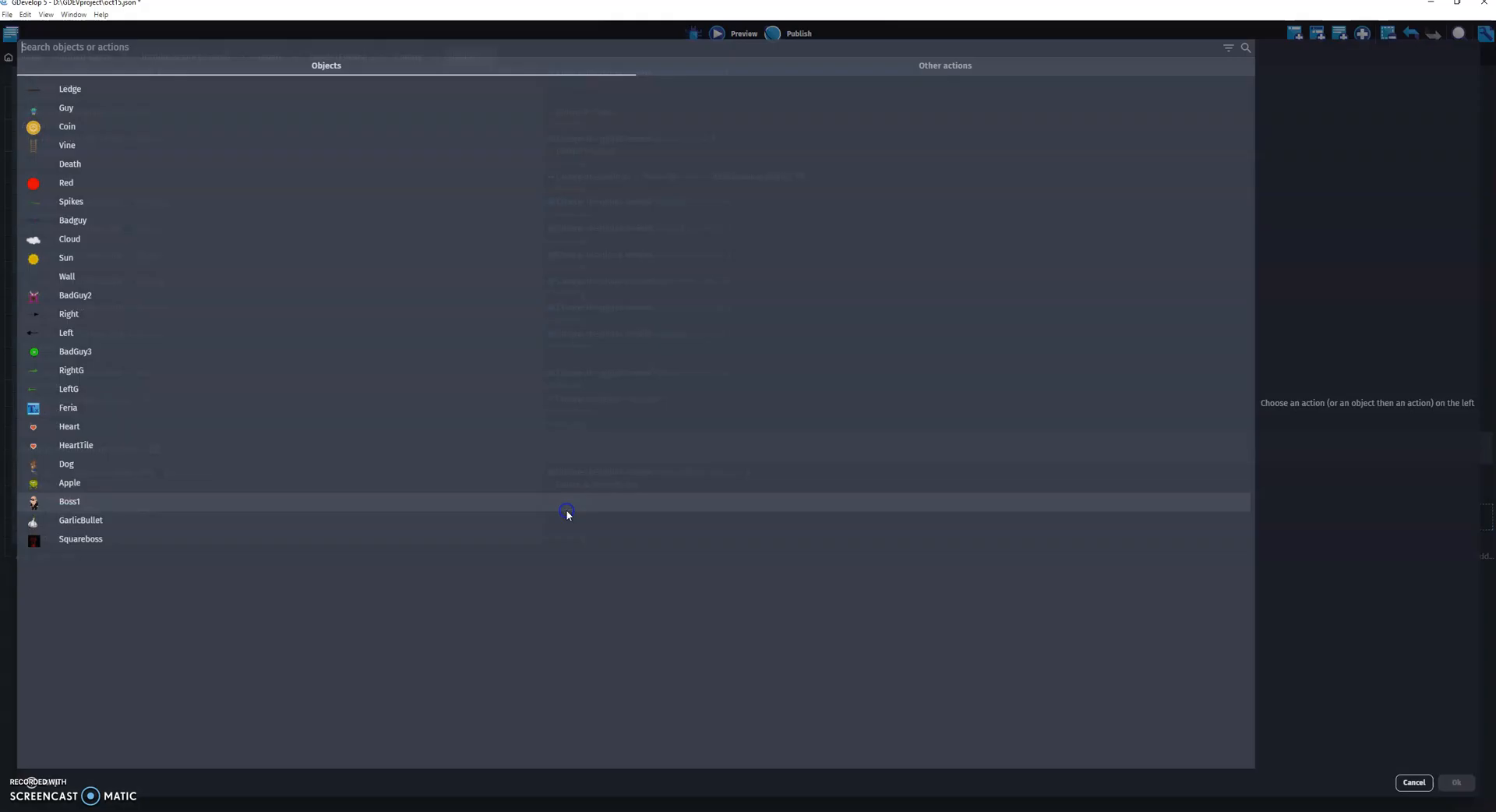
left_click(266, 42)
type("dele")
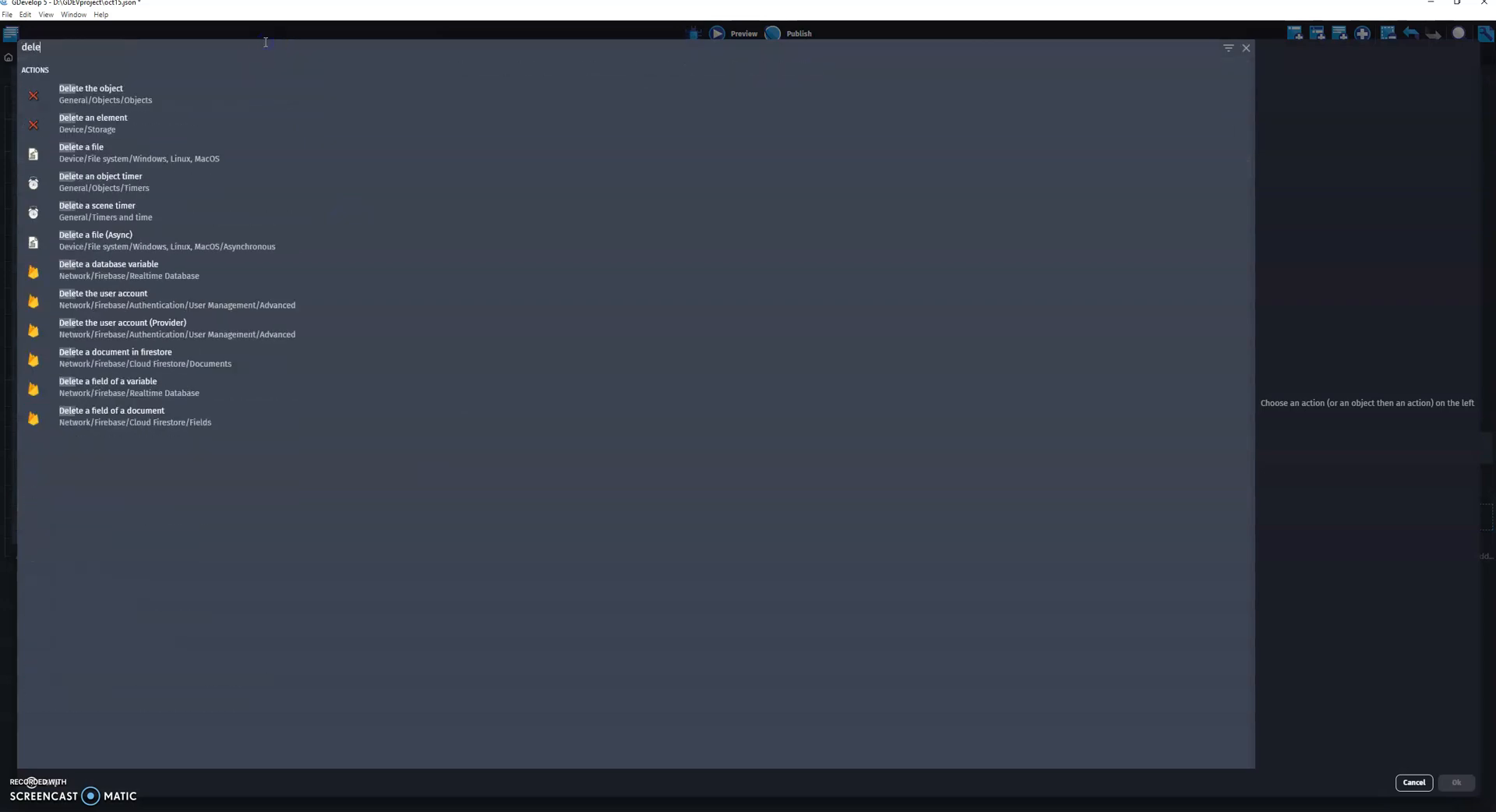
left_click(226, 92)
scroll(810, 389, "down", 3)
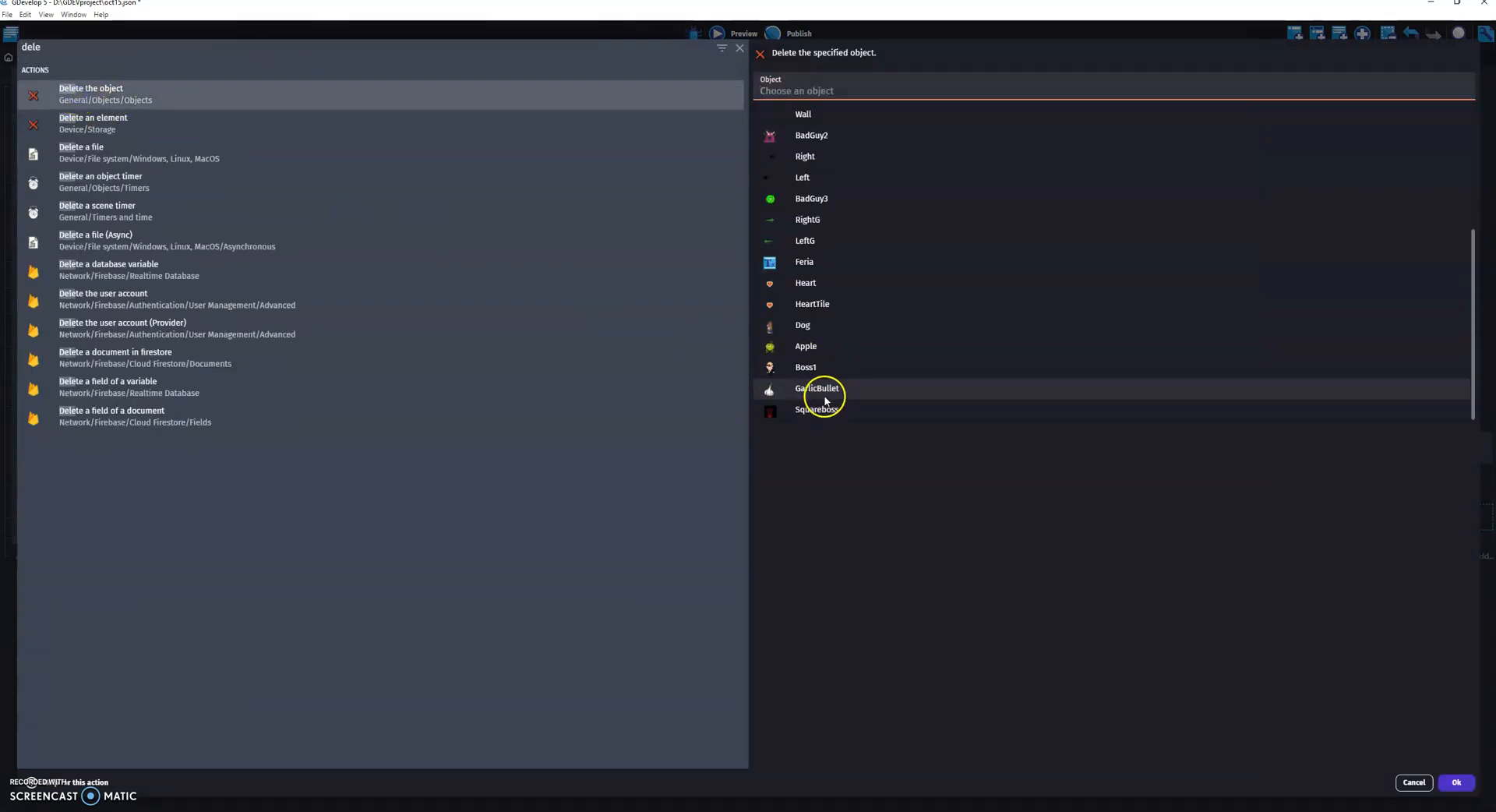
left_click(814, 410)
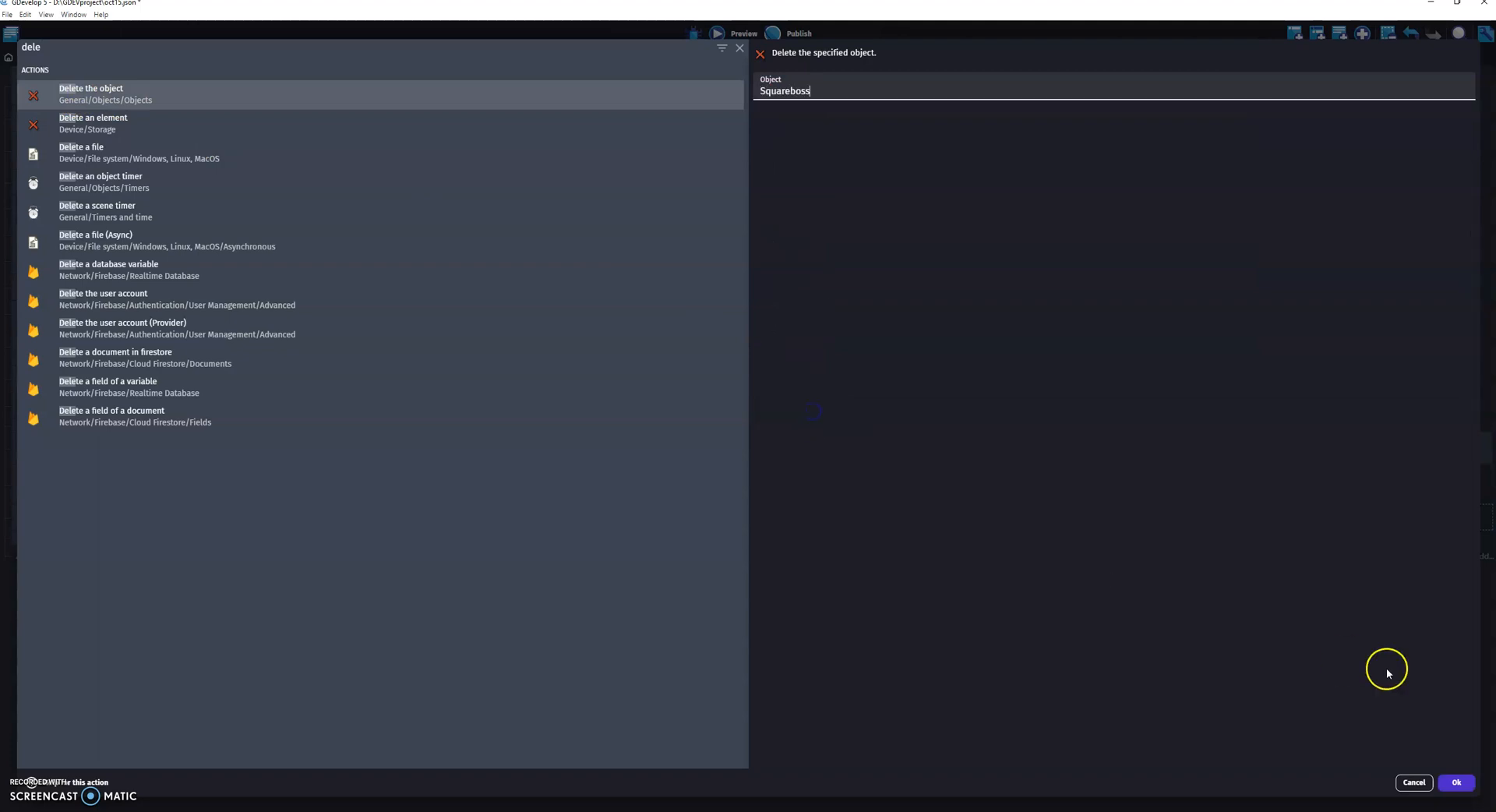
left_click(1456, 782)
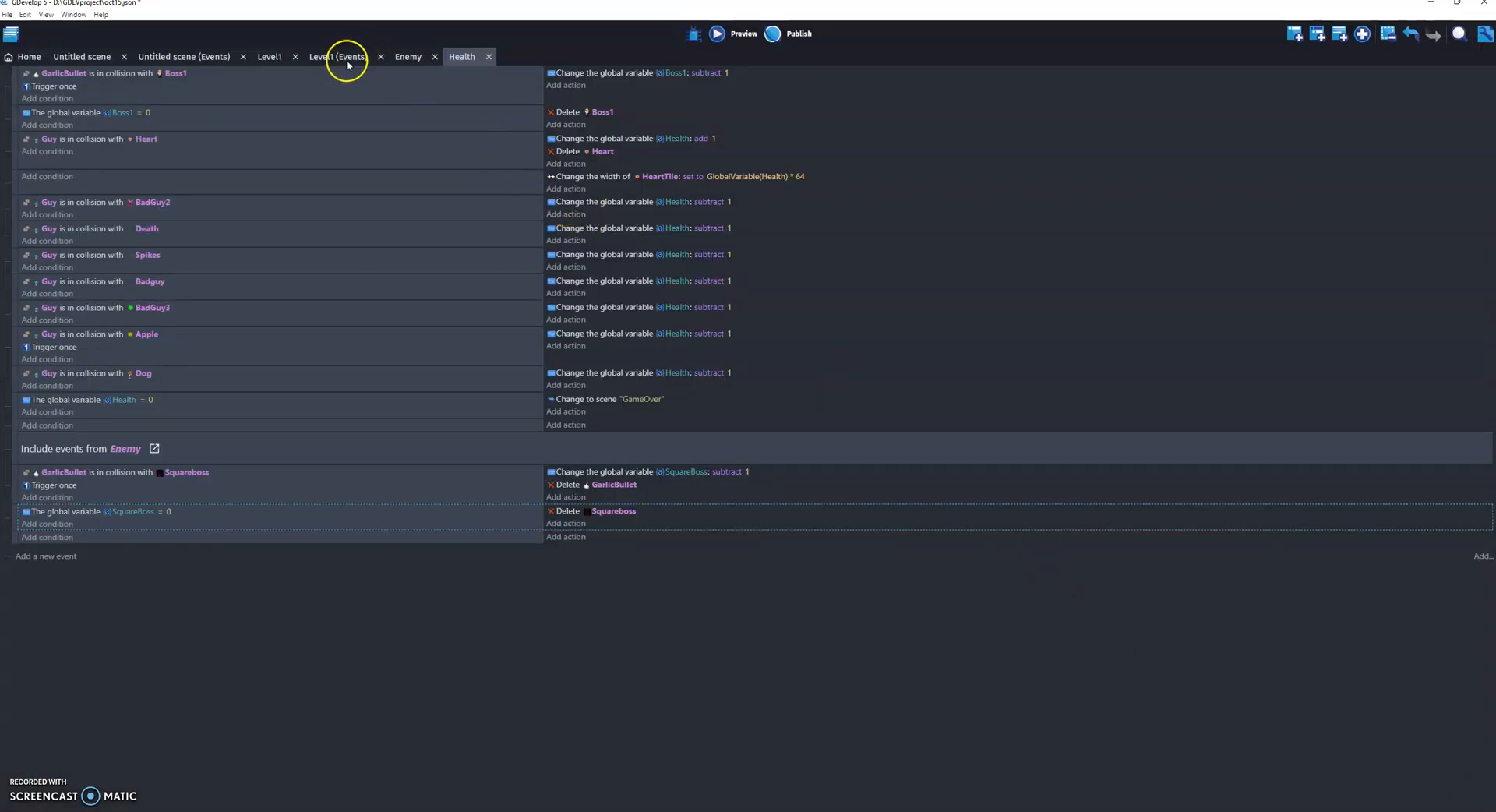
Preview the Level1 scene and walk the character back and forth near Squareboss to test the garlic bullets against it.
left_click(273, 59)
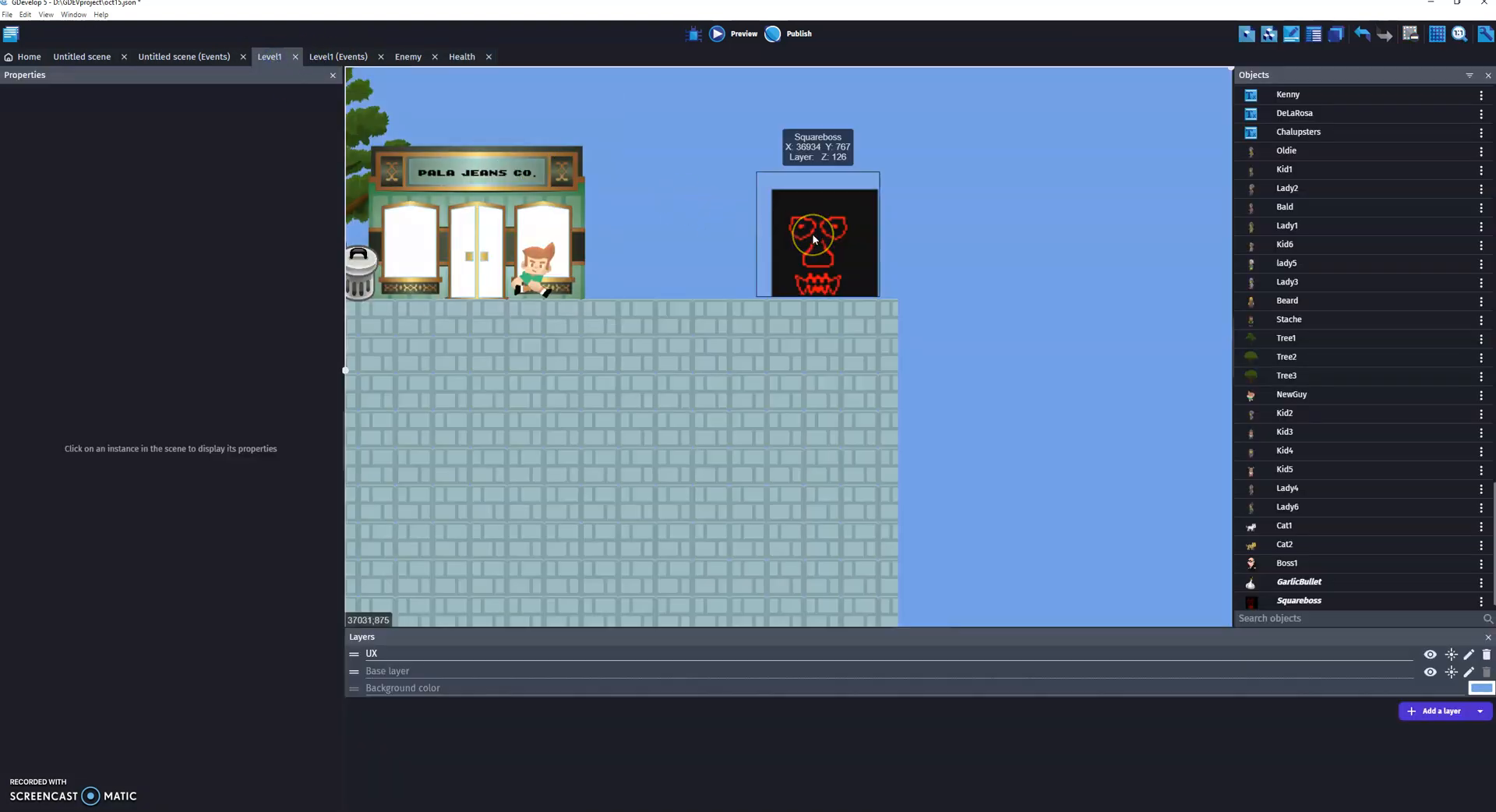
left_click(872, 103)
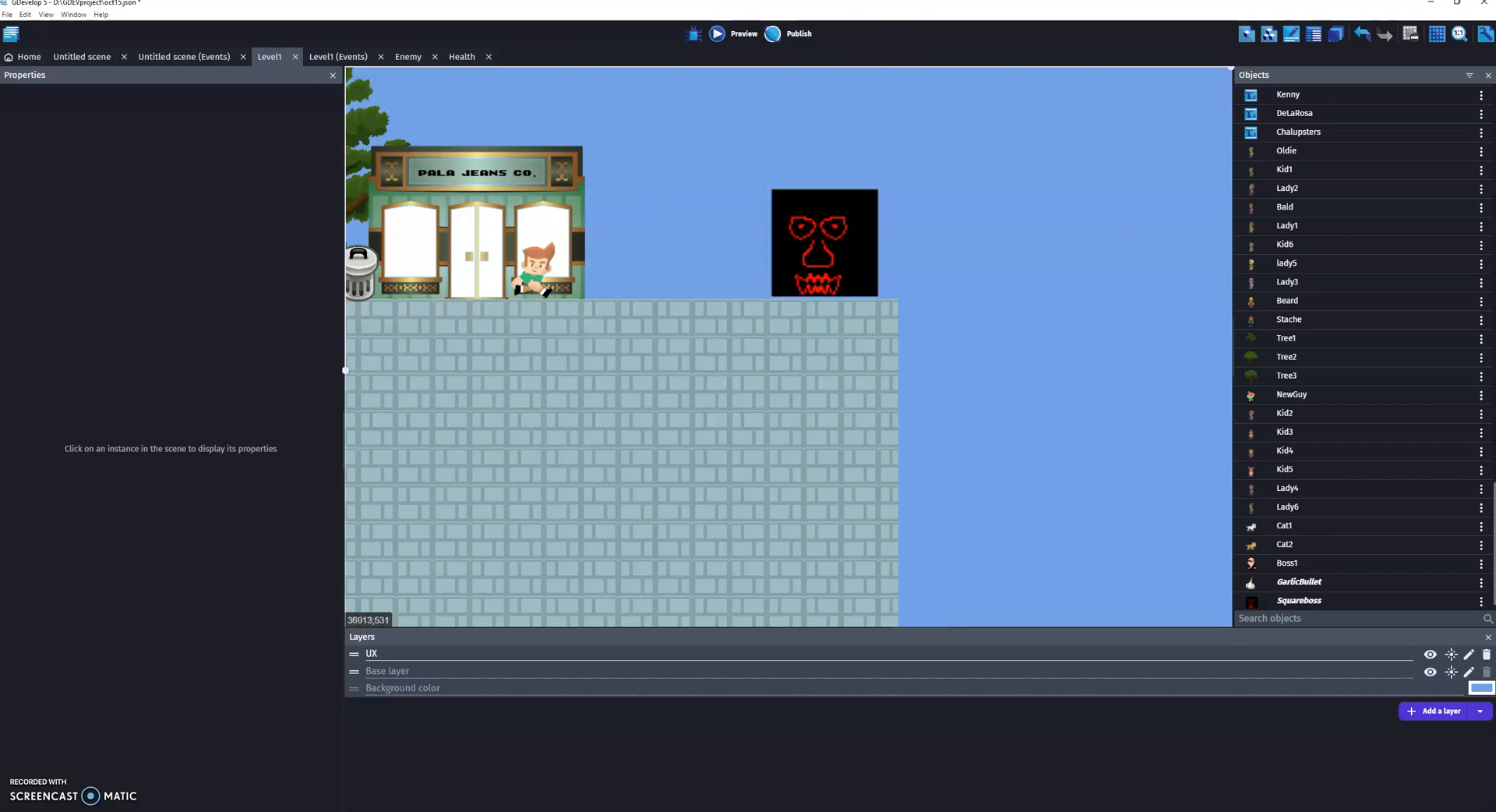
left_click(736, 34)
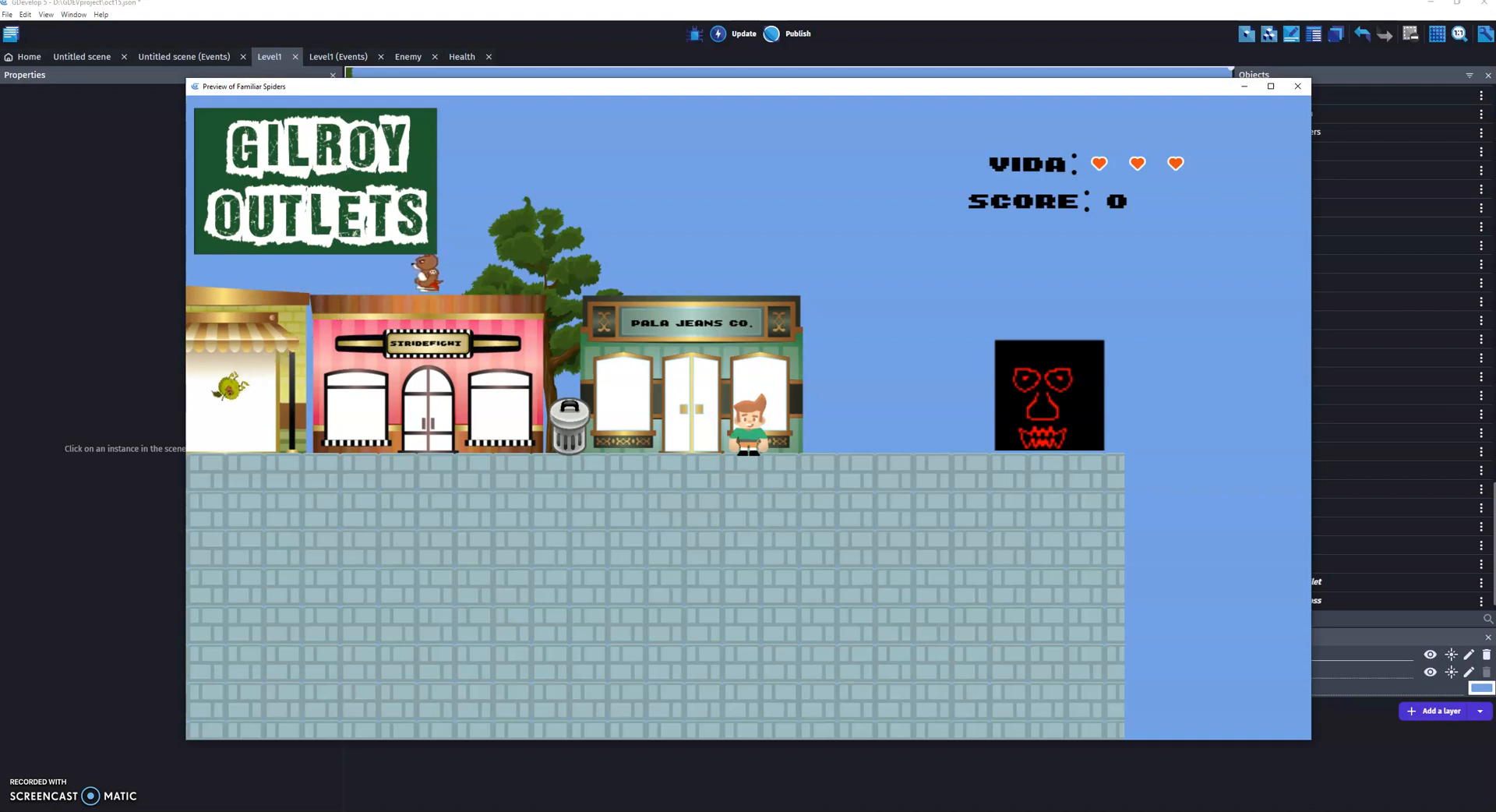
key("Right")
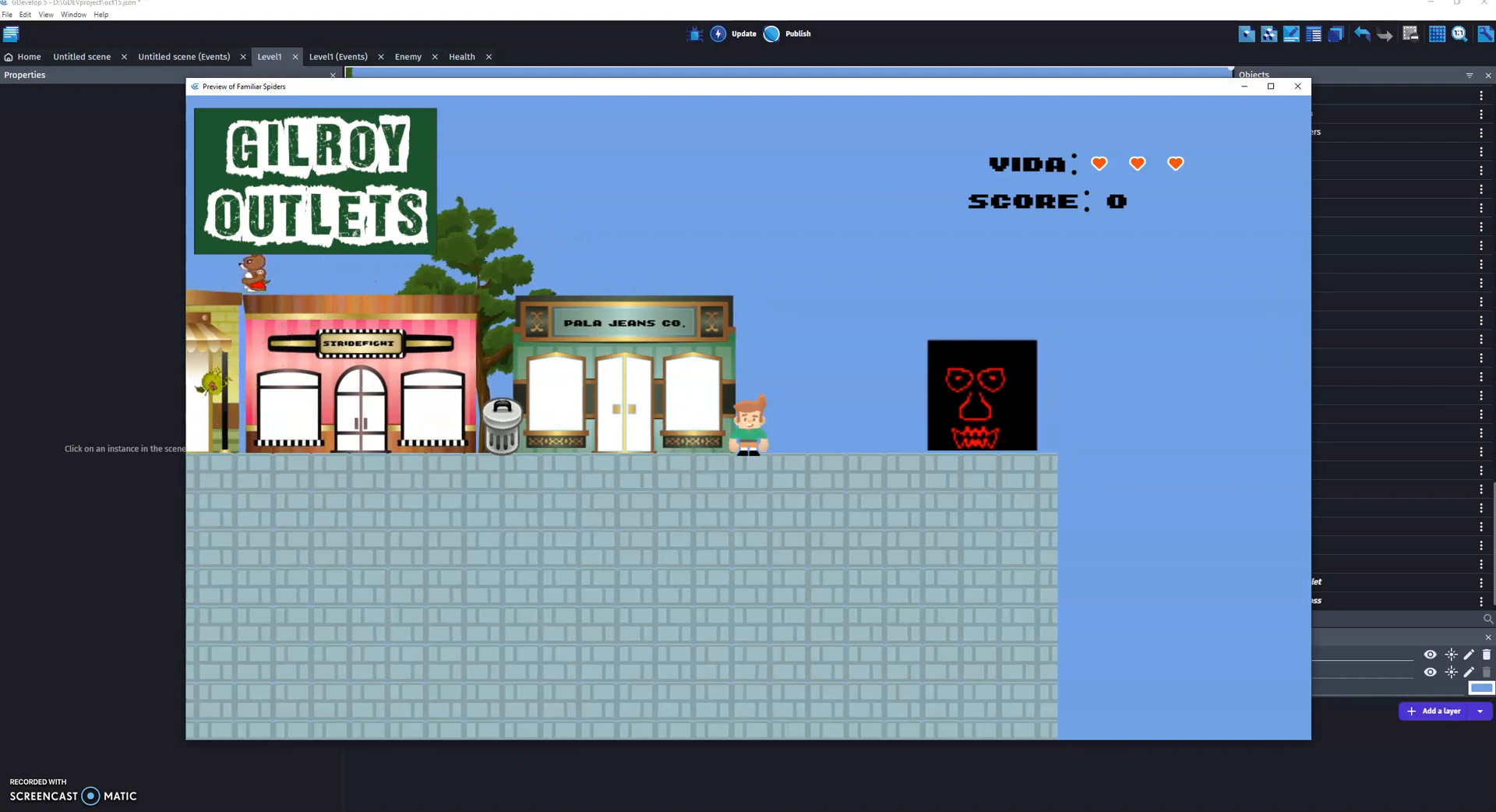
key("Right")
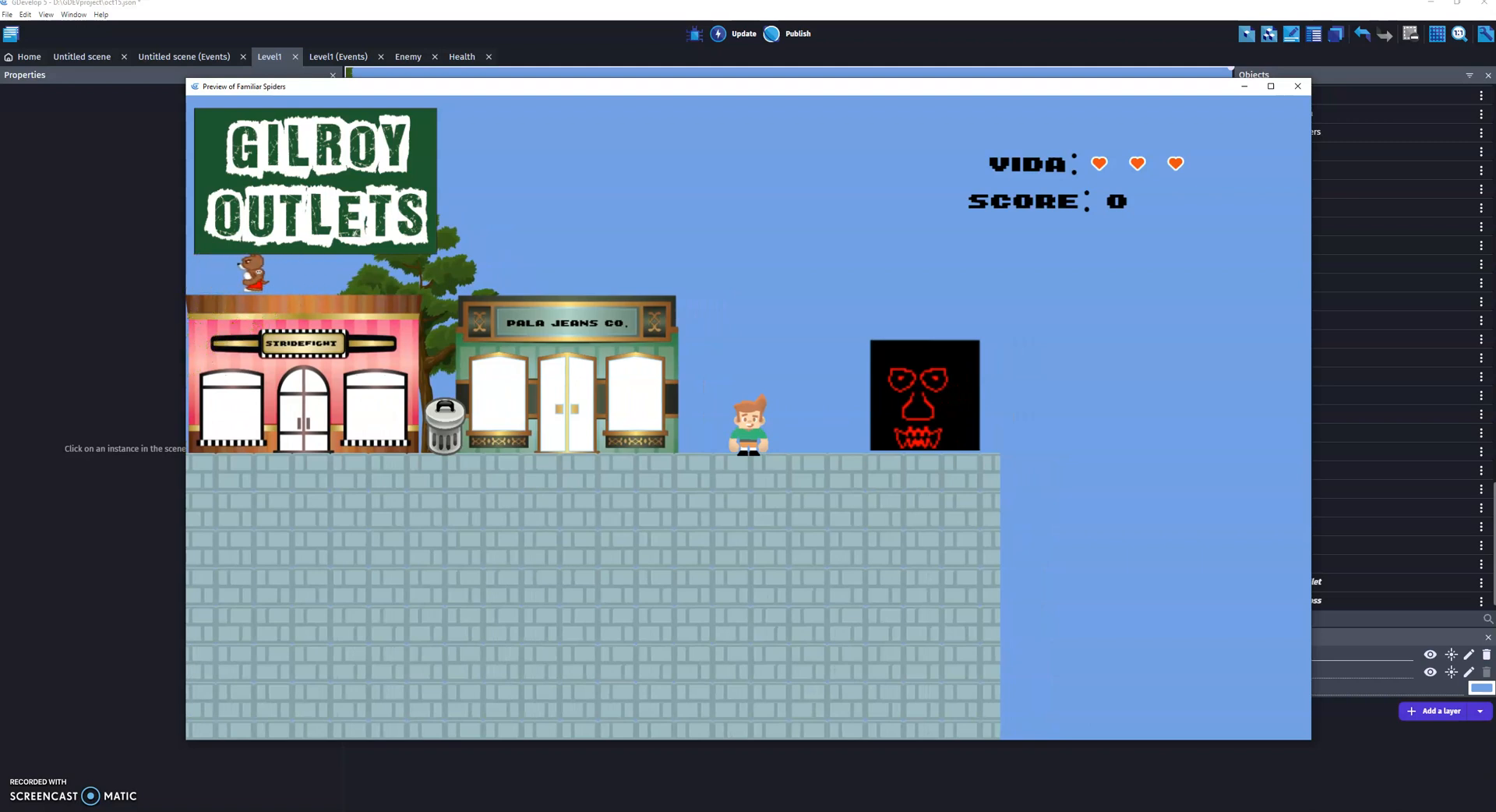
key("Left")
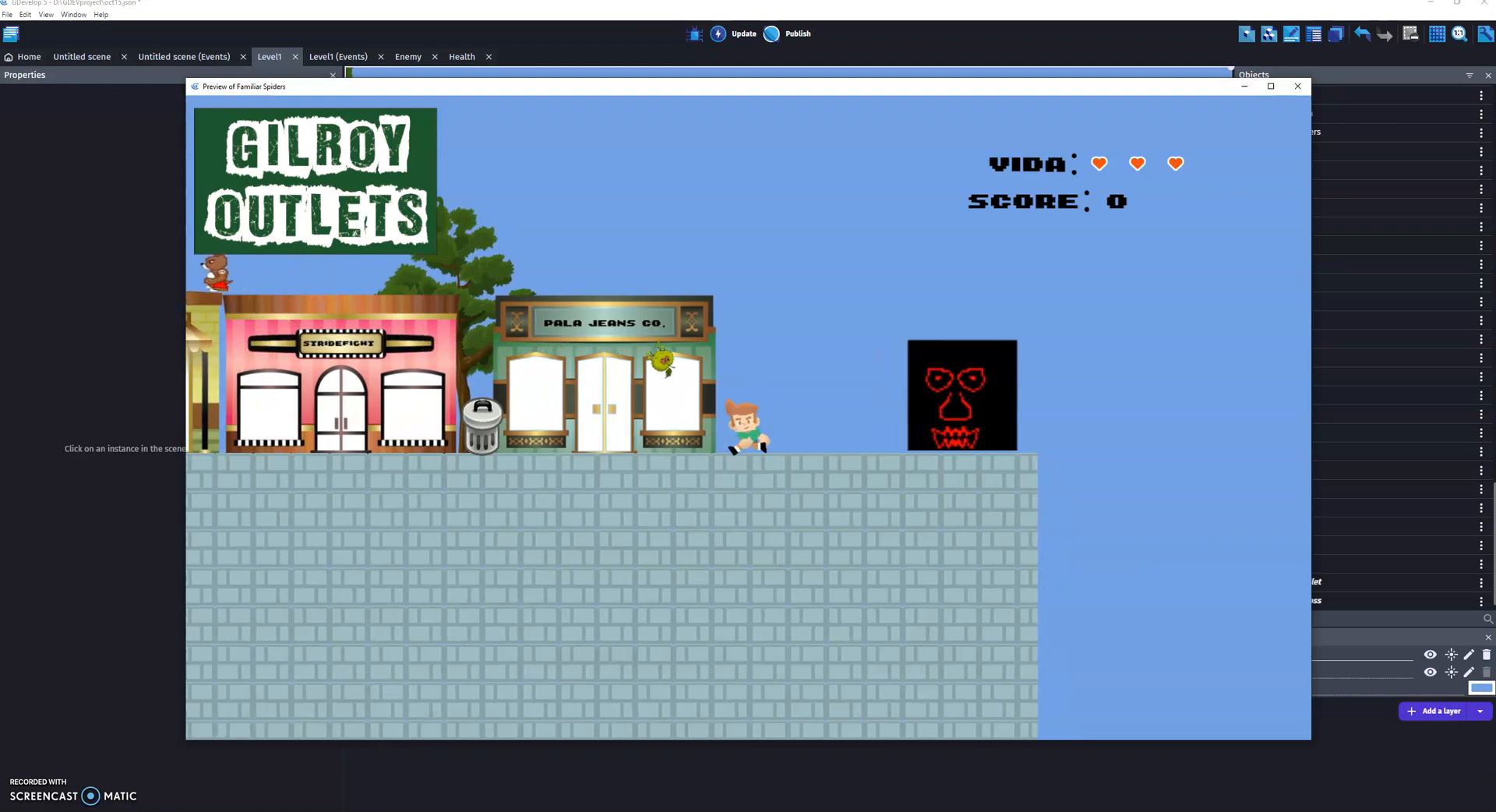
key("Left")
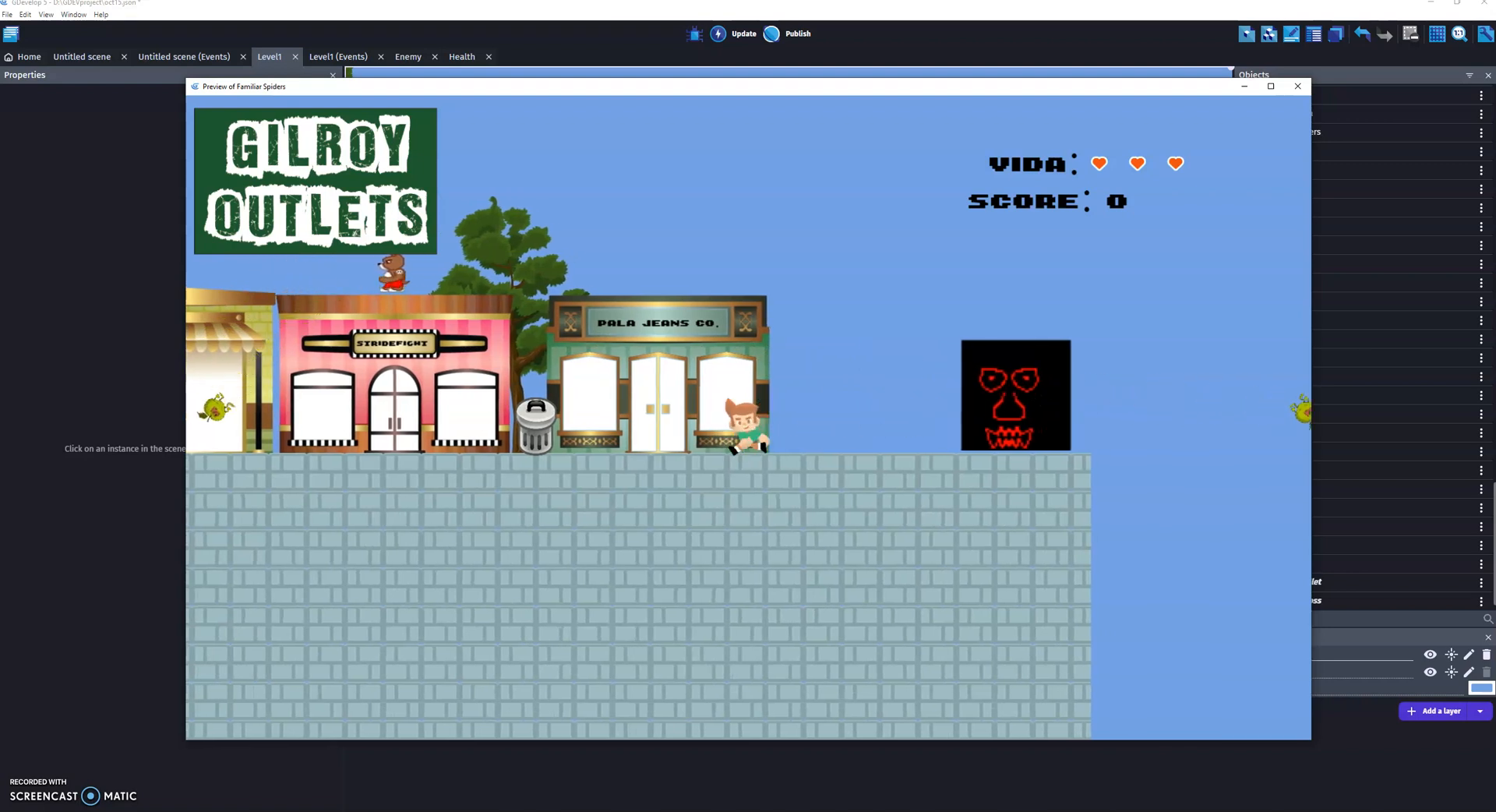
key("Right")
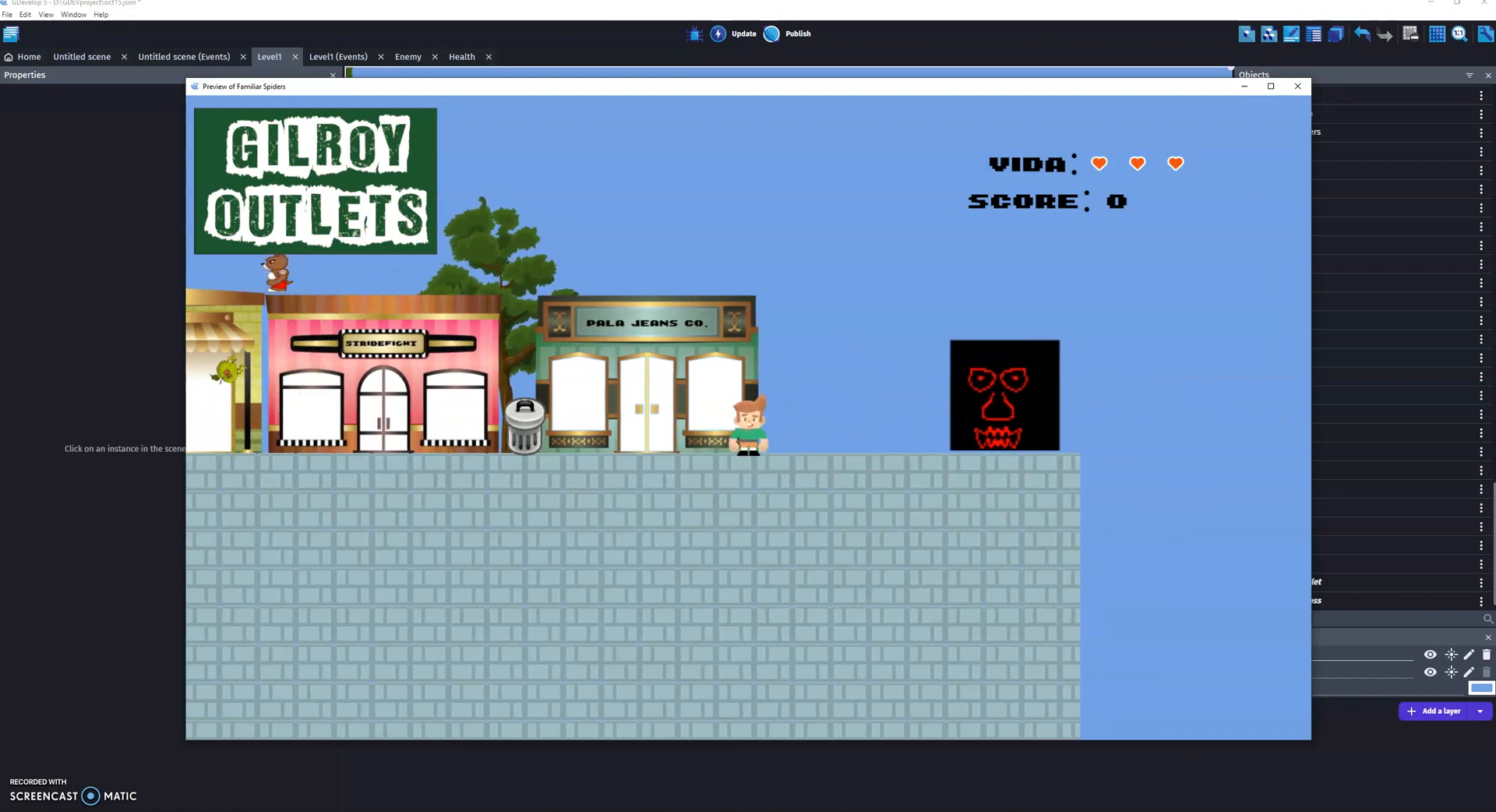
key("Right")
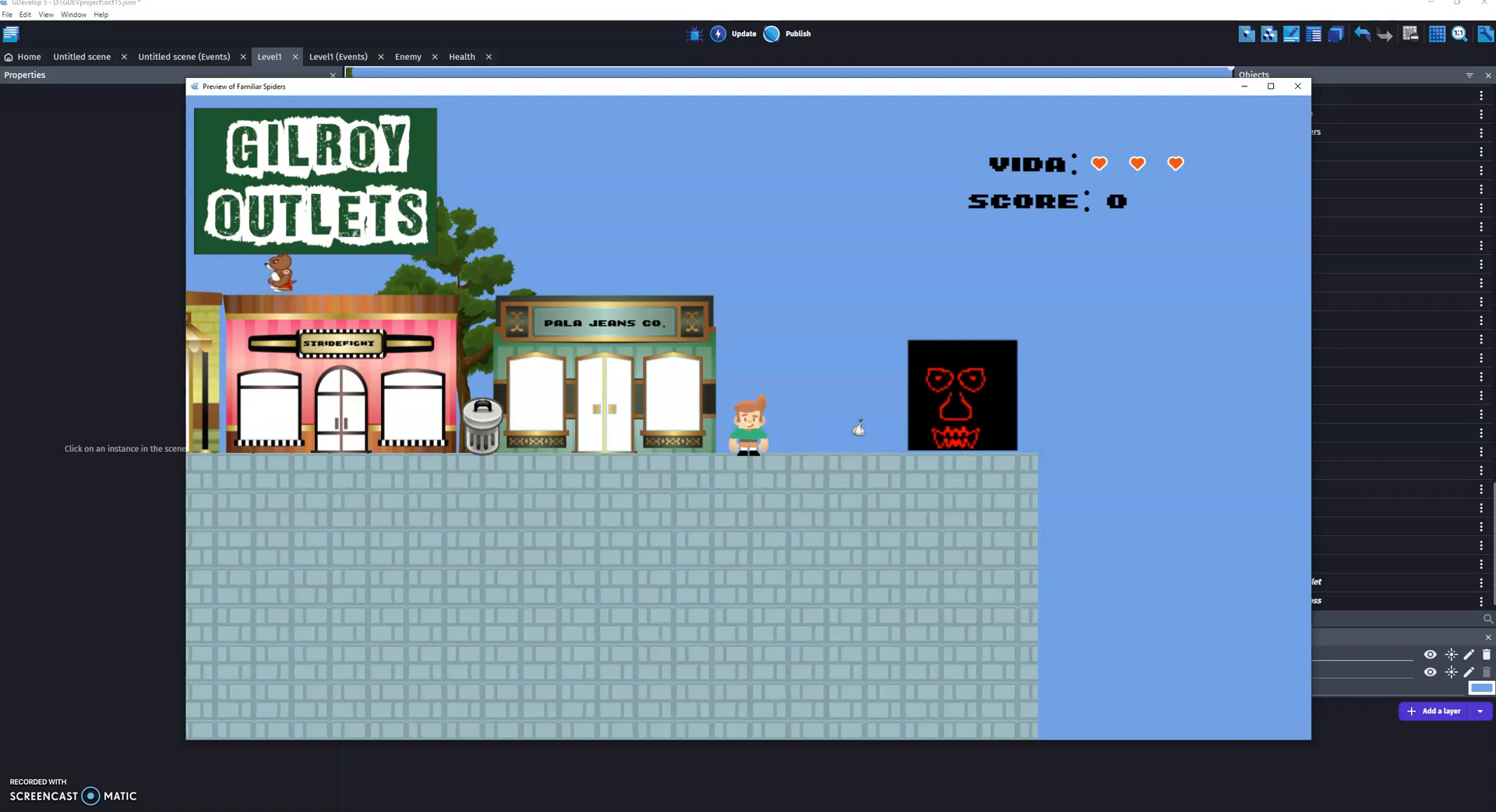